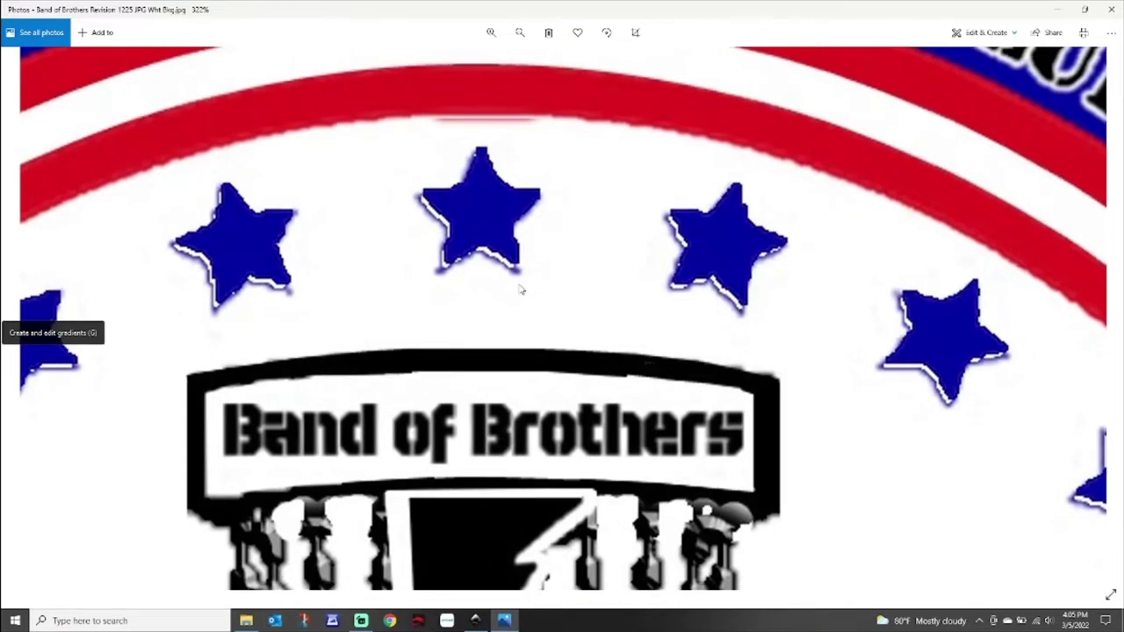
Examine the edges of the blue stars around the ring of the Band of Brothers logo up close.
left_click_drag(522, 290, 643, 294)
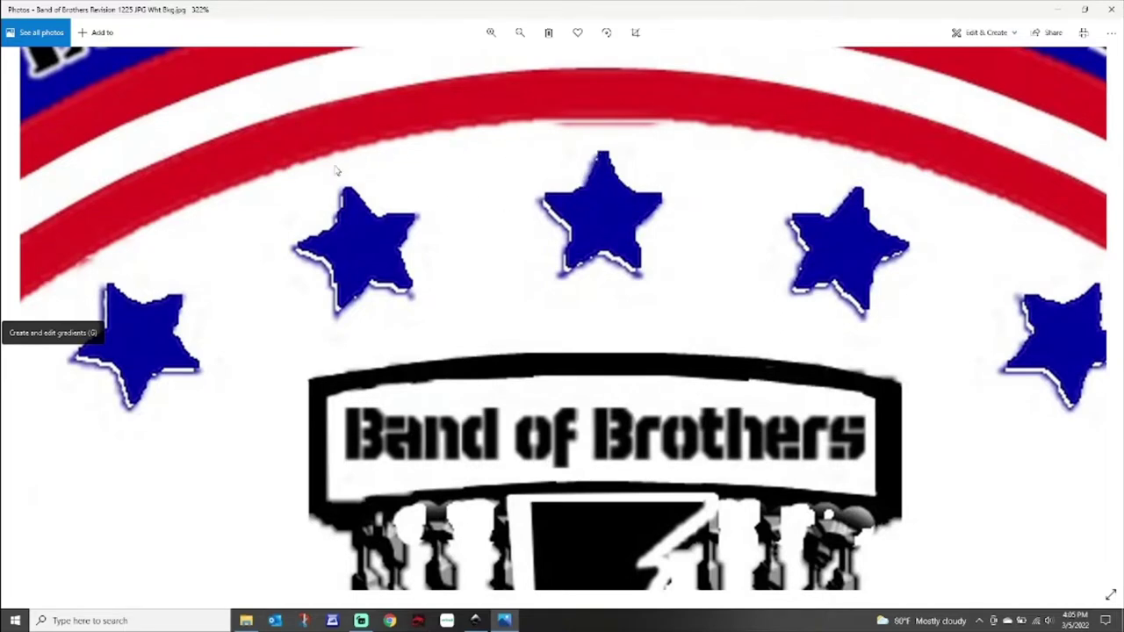
scroll(349, 341, "left", 2)
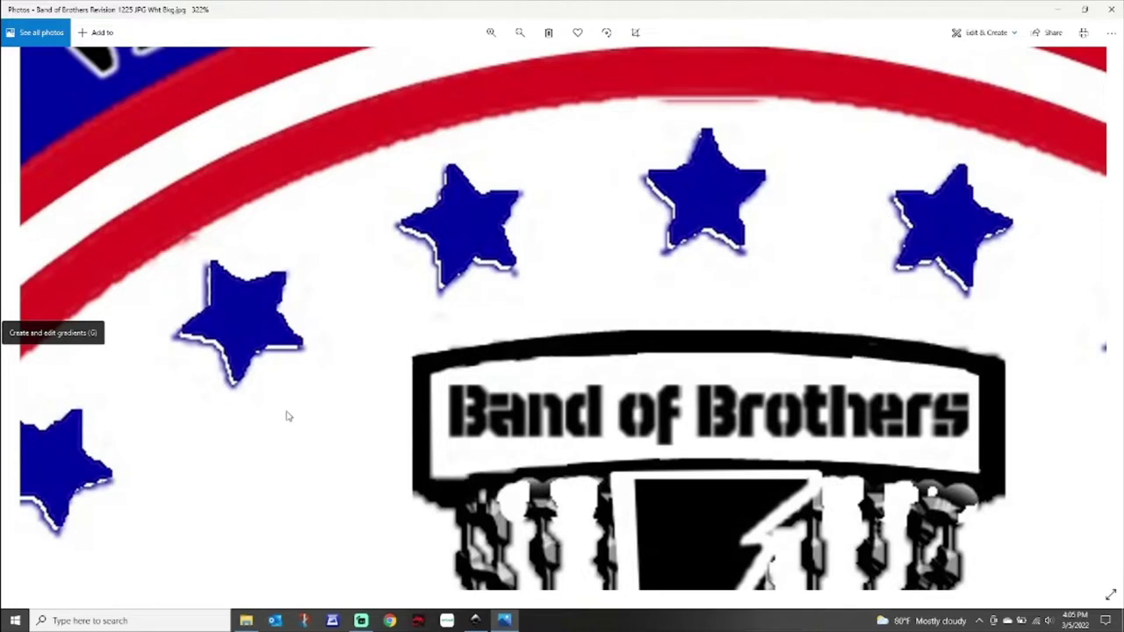
left_click_drag(286, 416, 492, 289)
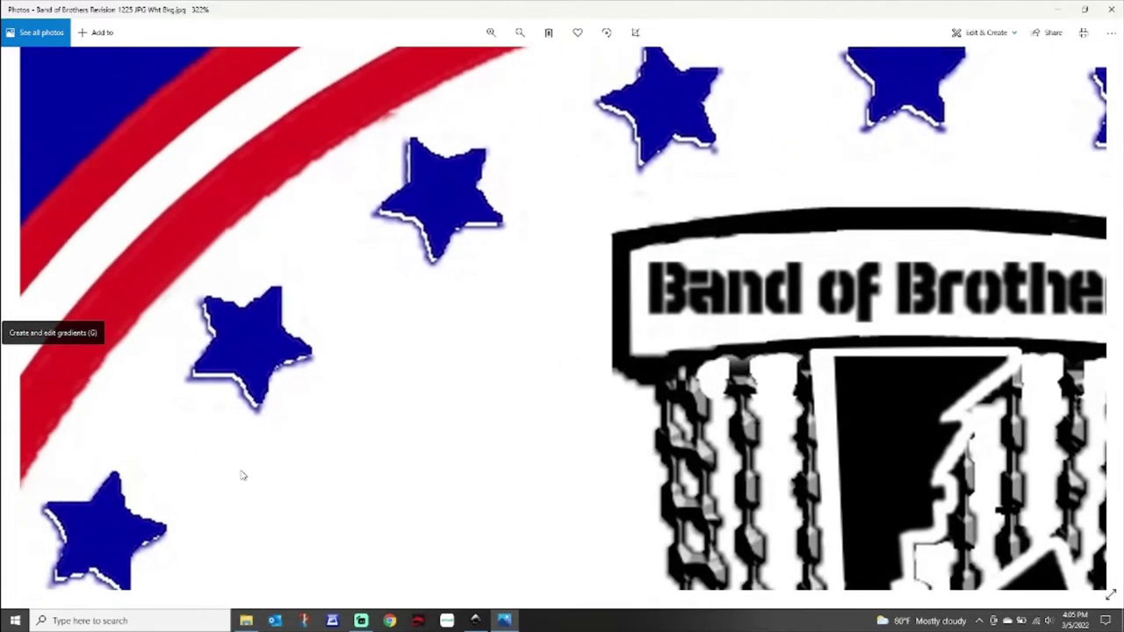
left_click_drag(240, 471, 325, 330)
left_click_drag(253, 444, 318, 362)
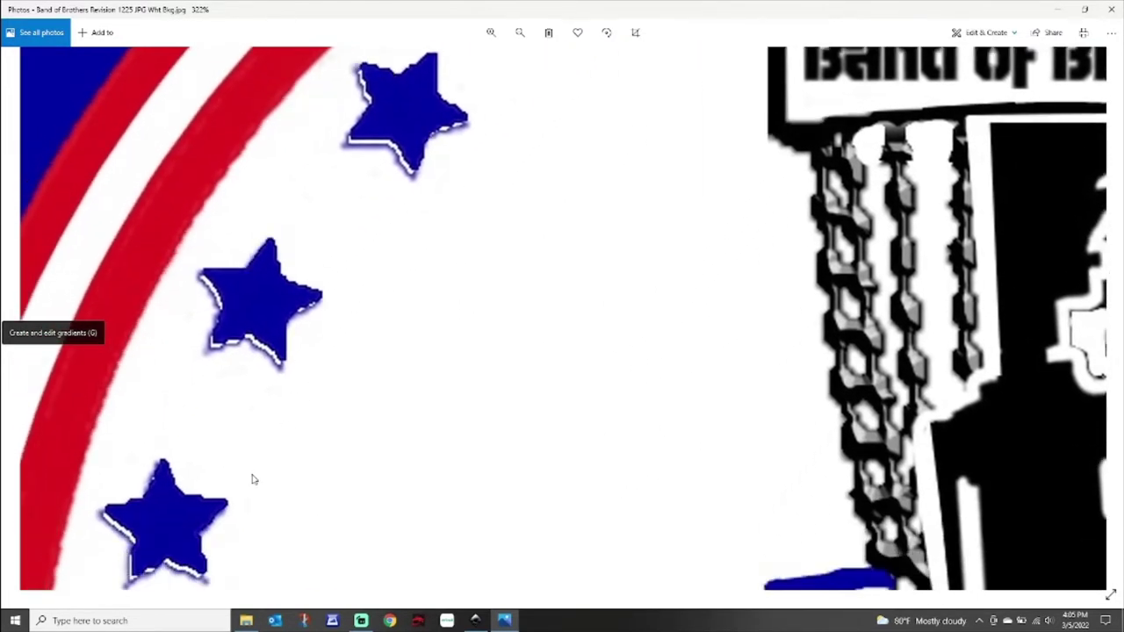
left_click_drag(252, 478, 307, 381)
left_click_drag(416, 404, 234, 374)
scroll(228, 383, "down", 3)
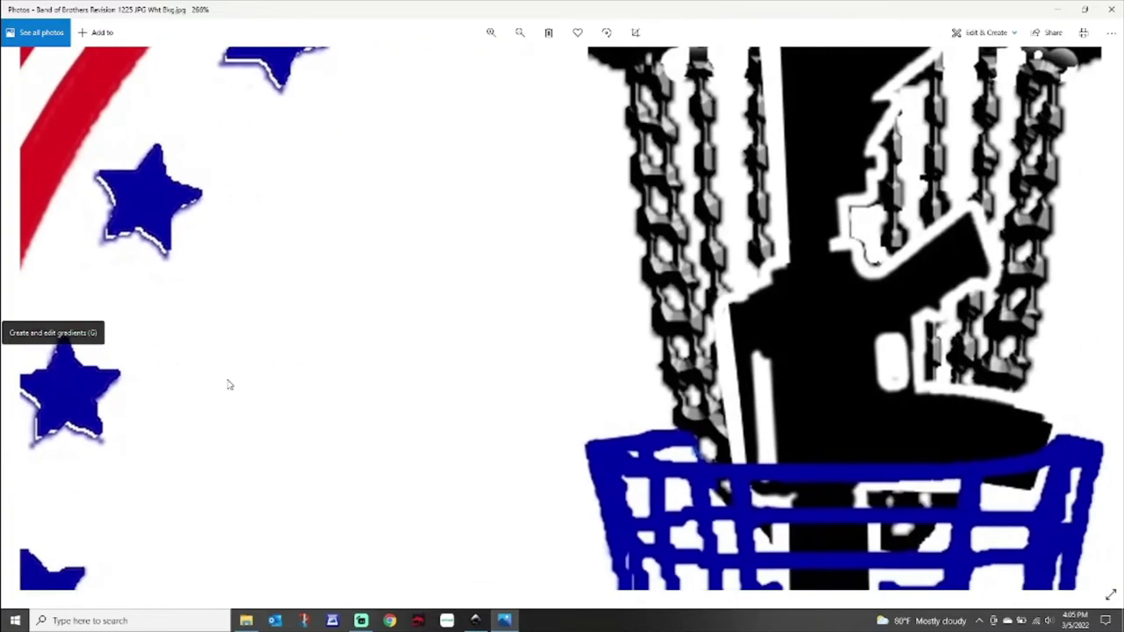
scroll(227, 384, "down", 2)
scroll(658, 330, "down", 2)
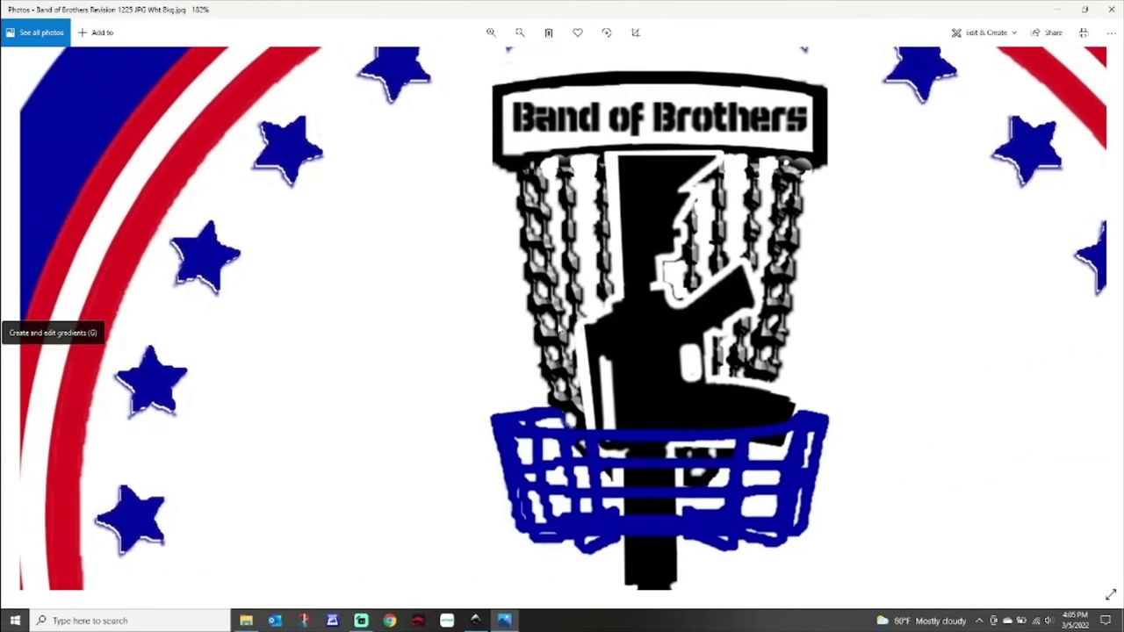
Examine the logo's basket, boots and ring lettering, and view the whole emblem.
scroll(659, 330, "down", 2)
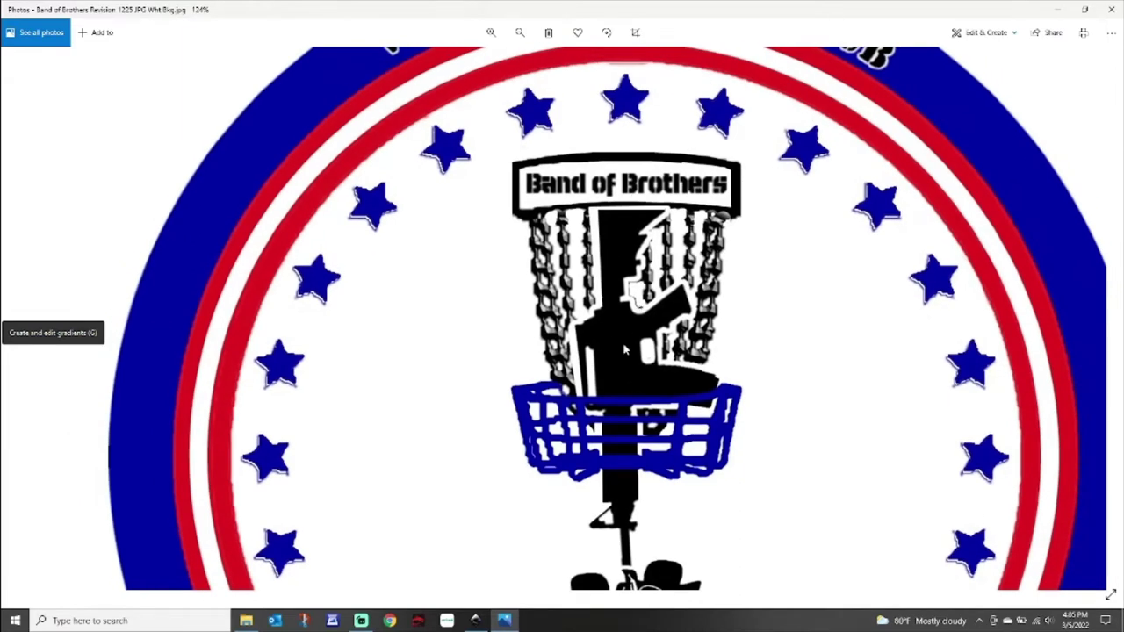
scroll(769, 443, "down", 1)
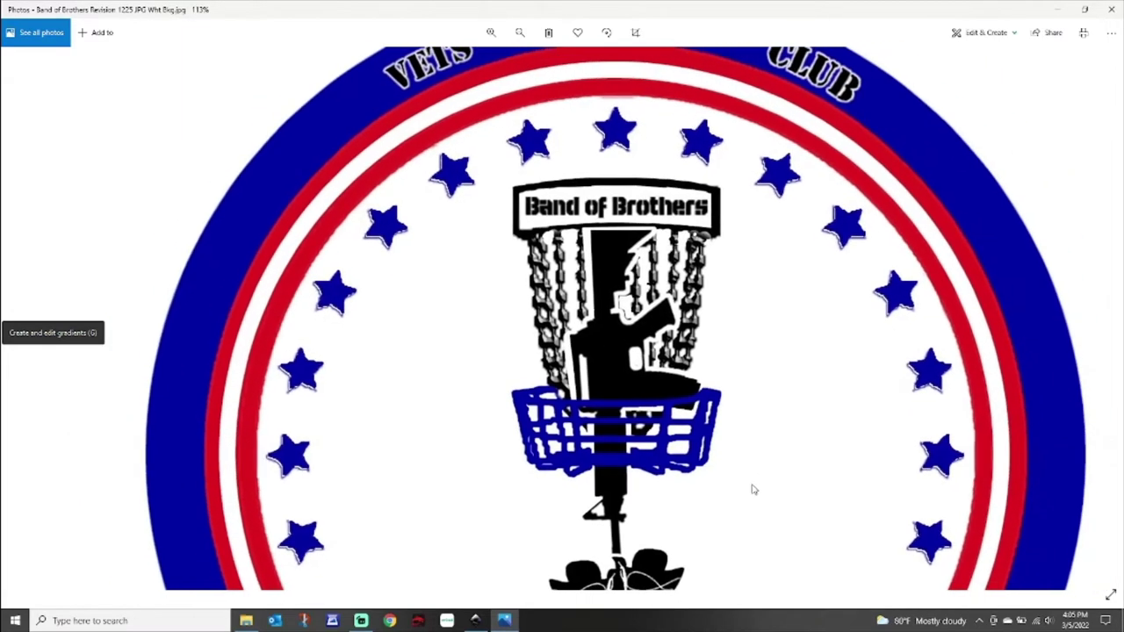
left_click_drag(750, 489, 614, 306)
left_click_drag(324, 427, 424, 394)
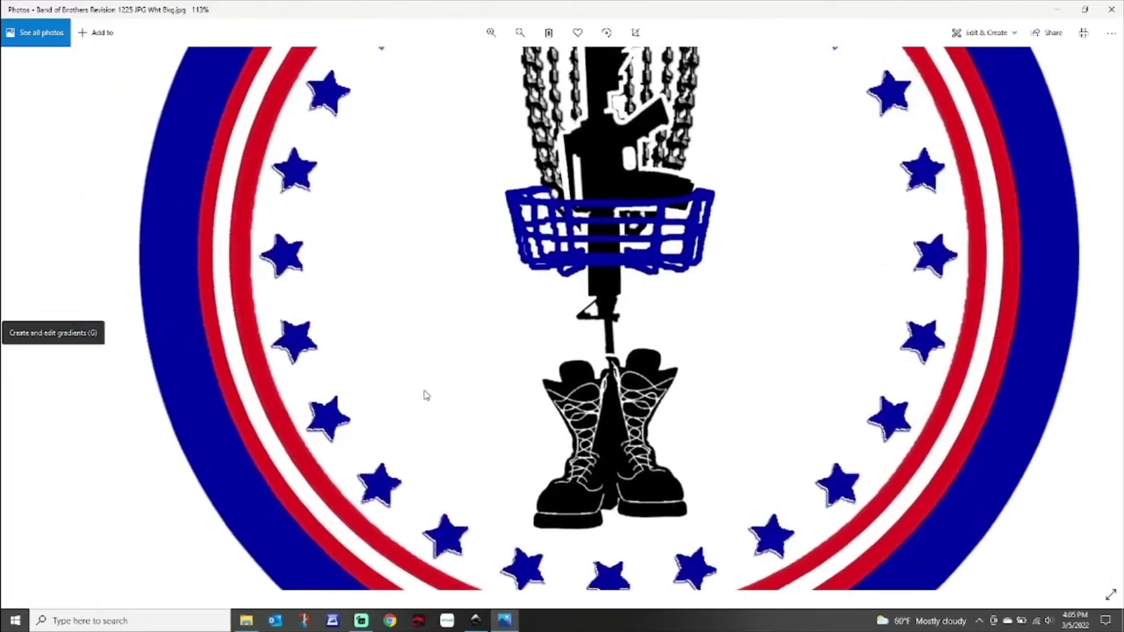
scroll(424, 394, "down", 3)
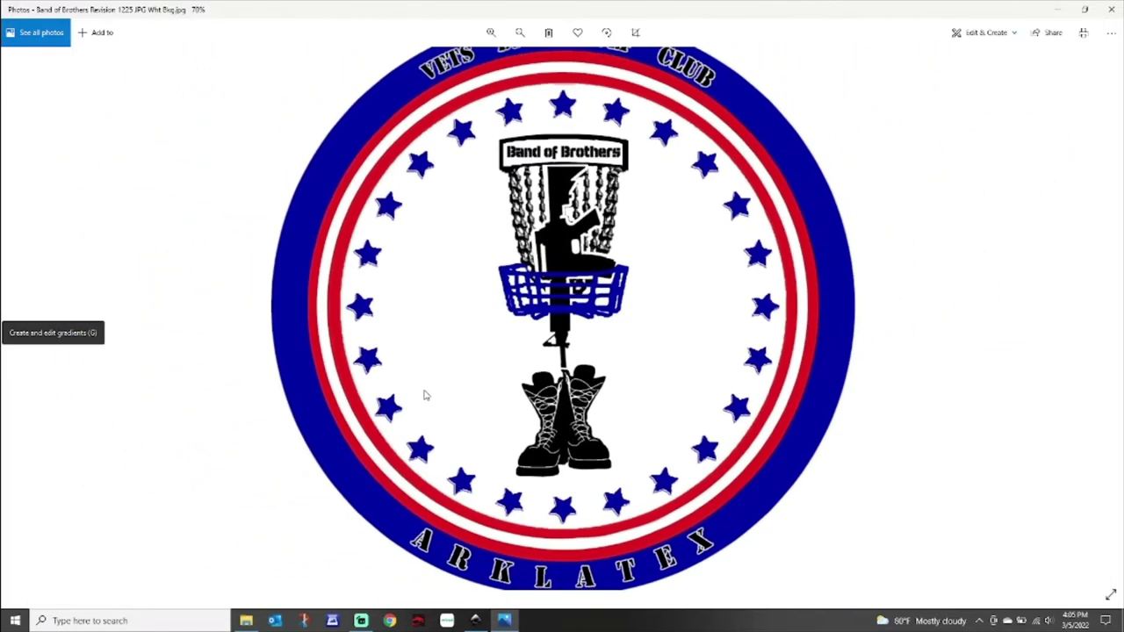
left_click_drag(442, 387, 384, 463)
scroll(412, 442, "down", 1)
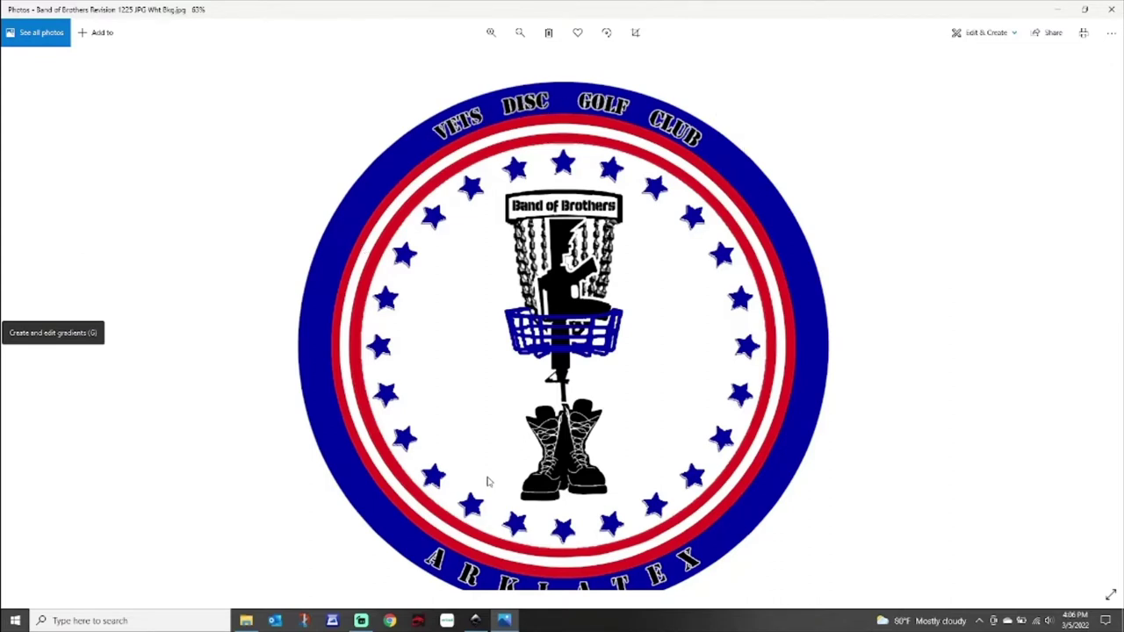
scroll(465, 386, "down", 1)
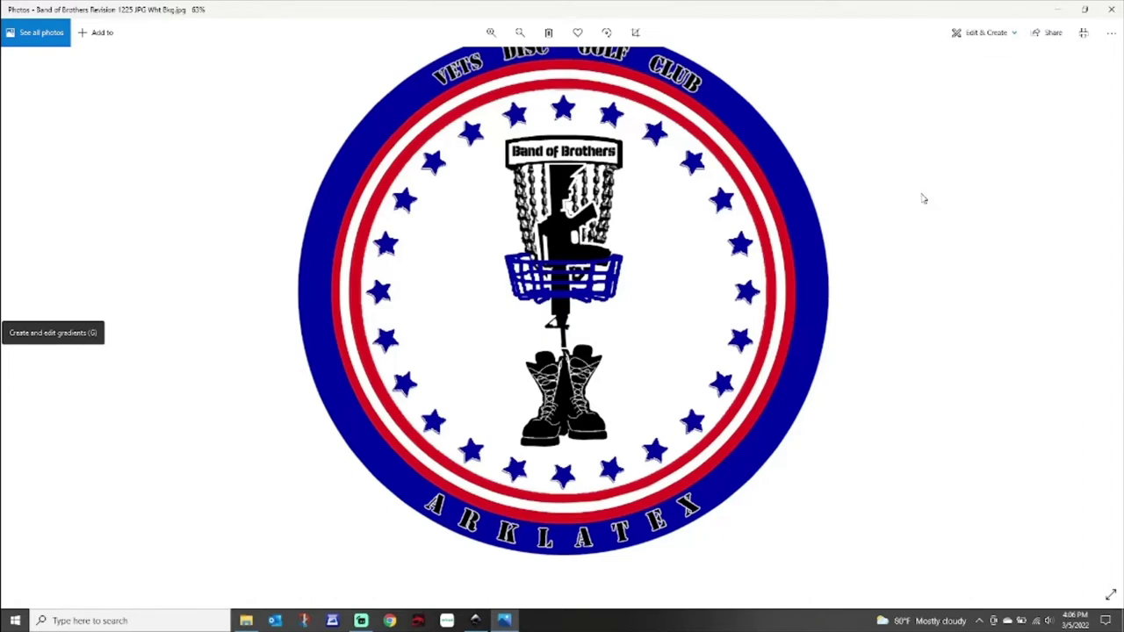
Switch to Inkscape, import the image band-of-brothers-revision-1225-1_4r2aDmfU, and place it beside the page.
left_click(1058, 9)
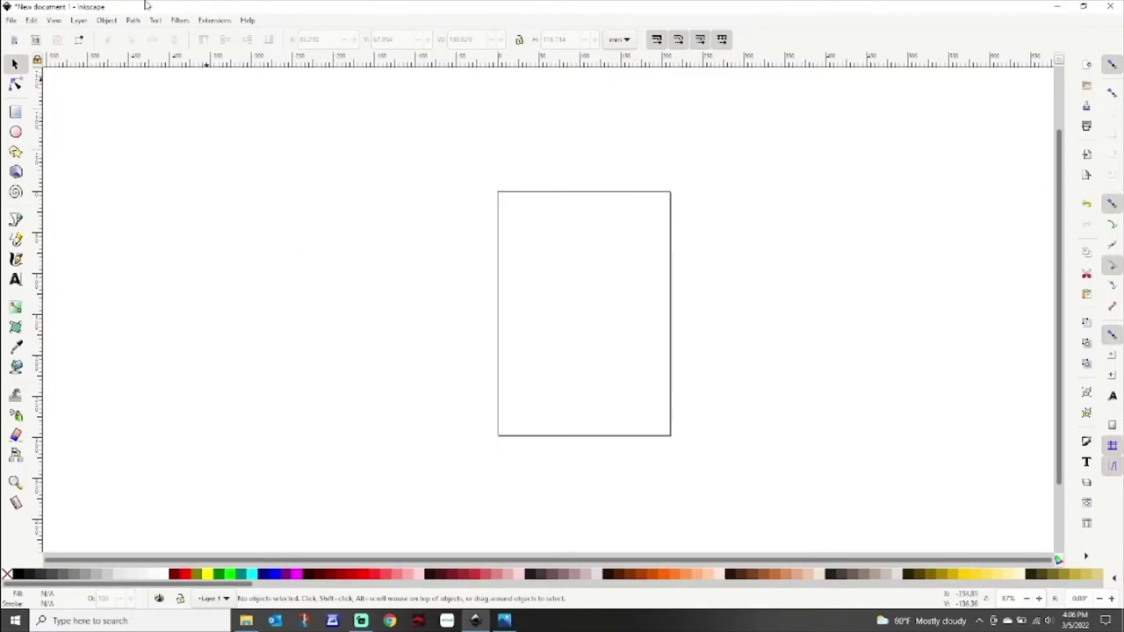
left_click(12, 21)
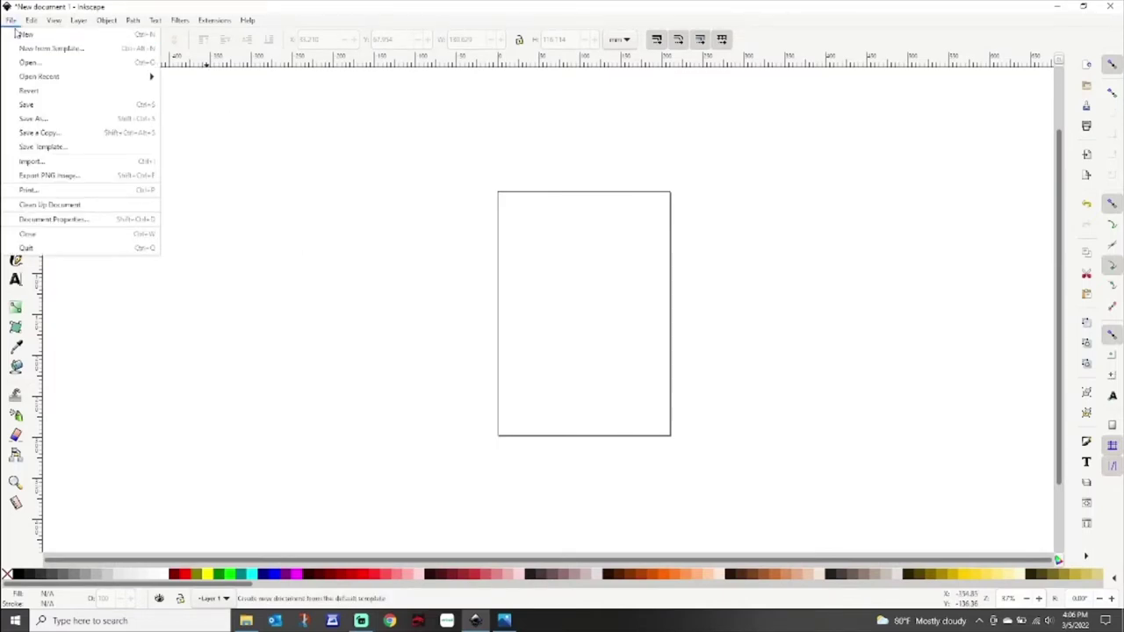
left_click(33, 161)
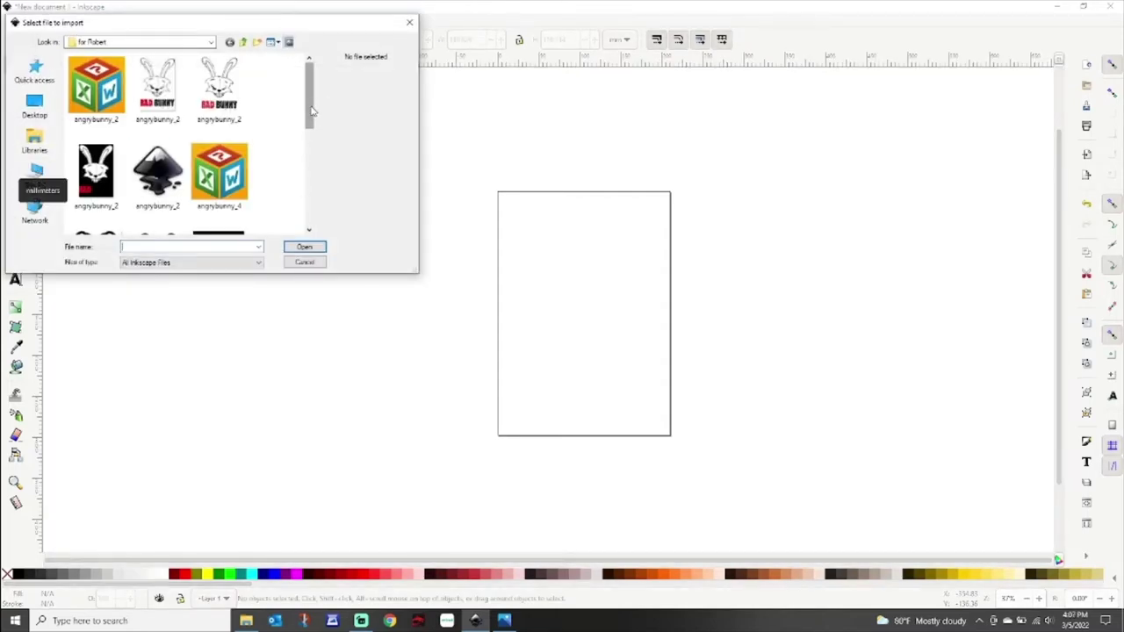
left_click_drag(309, 112, 309, 216)
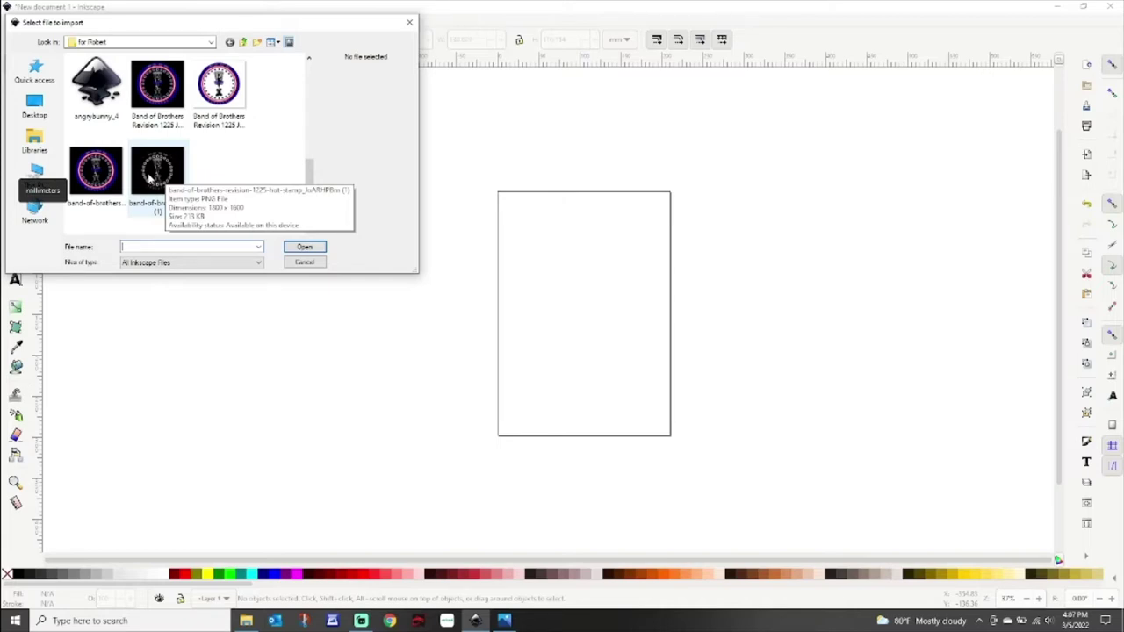
left_click(103, 172)
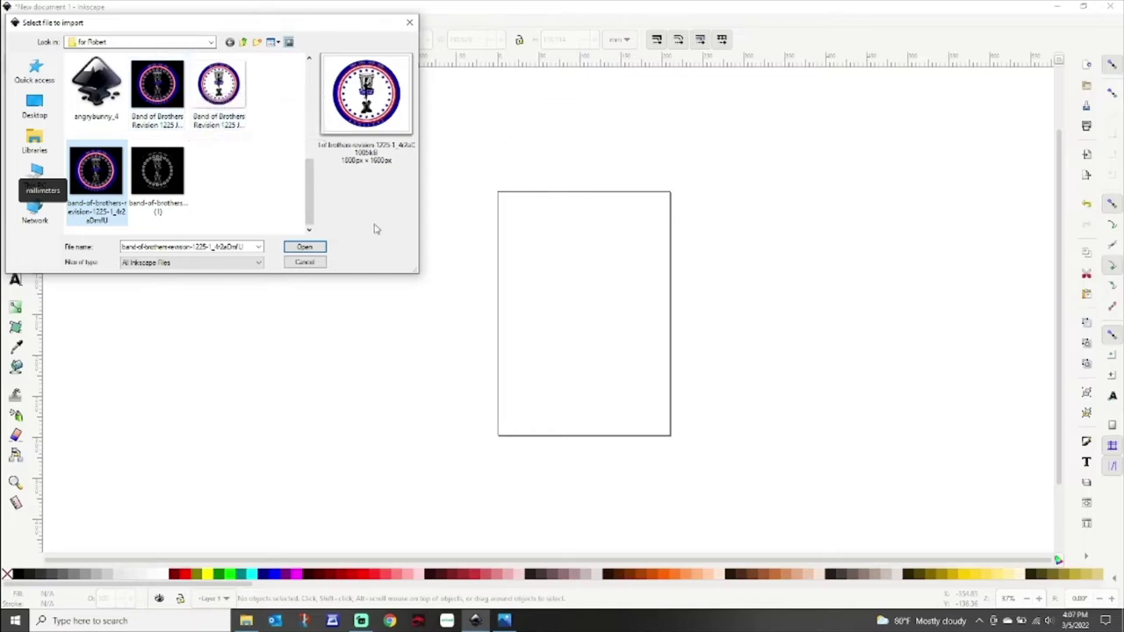
left_click(303, 247)
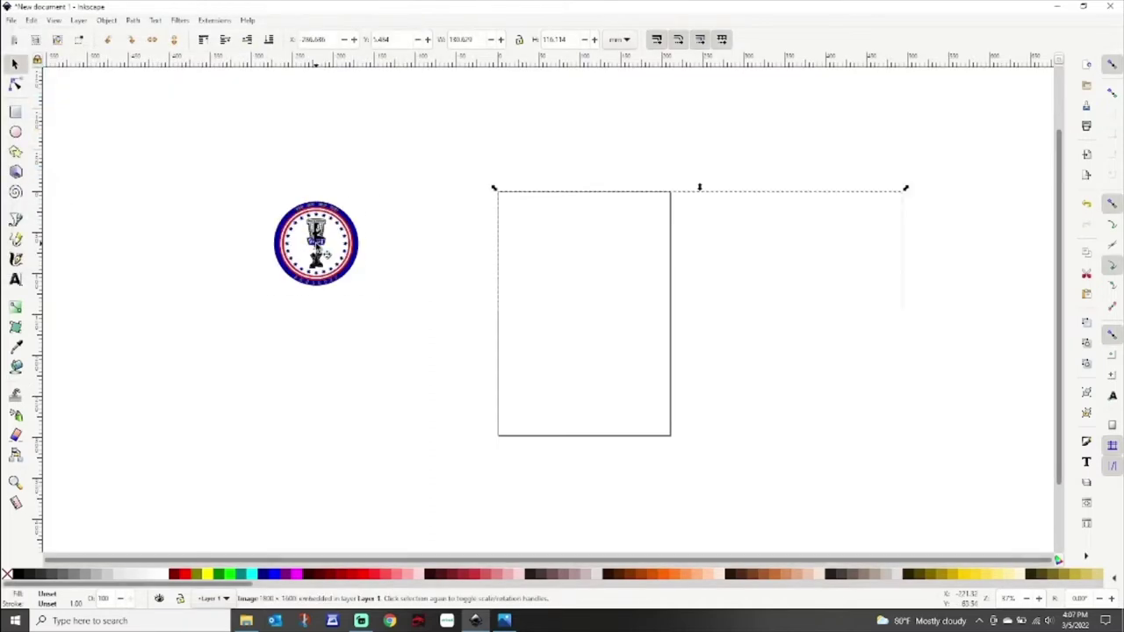
left_click_drag(330, 239, 338, 297)
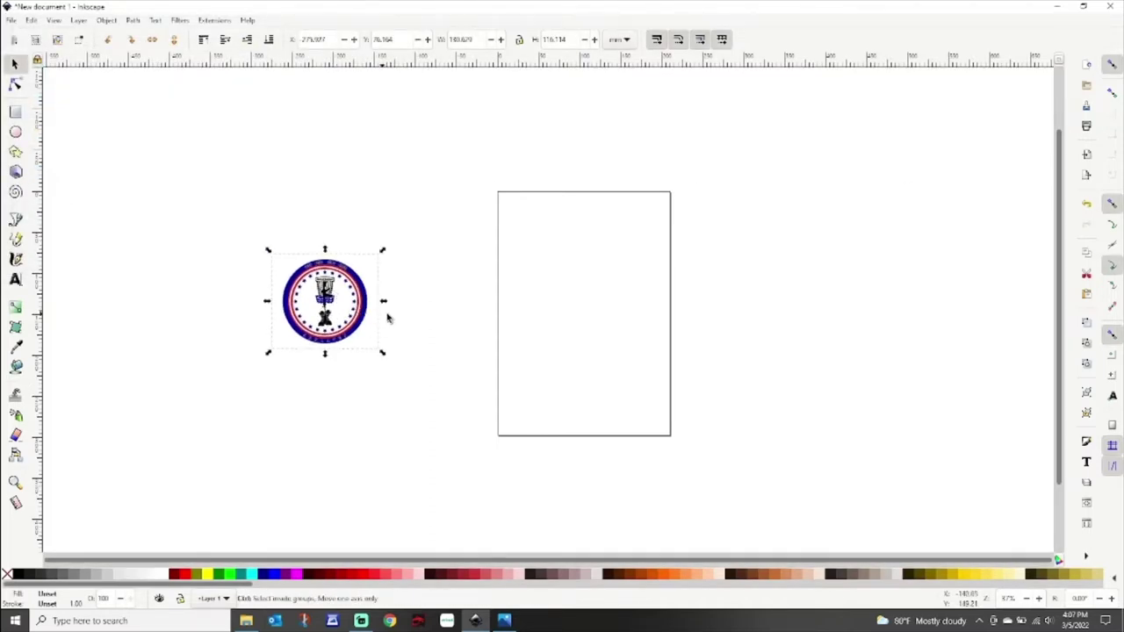
Inspect the imported logo's star and banner edges up close, and compare its overall size with the page.
scroll(380, 316, "up", 4, "ctrl")
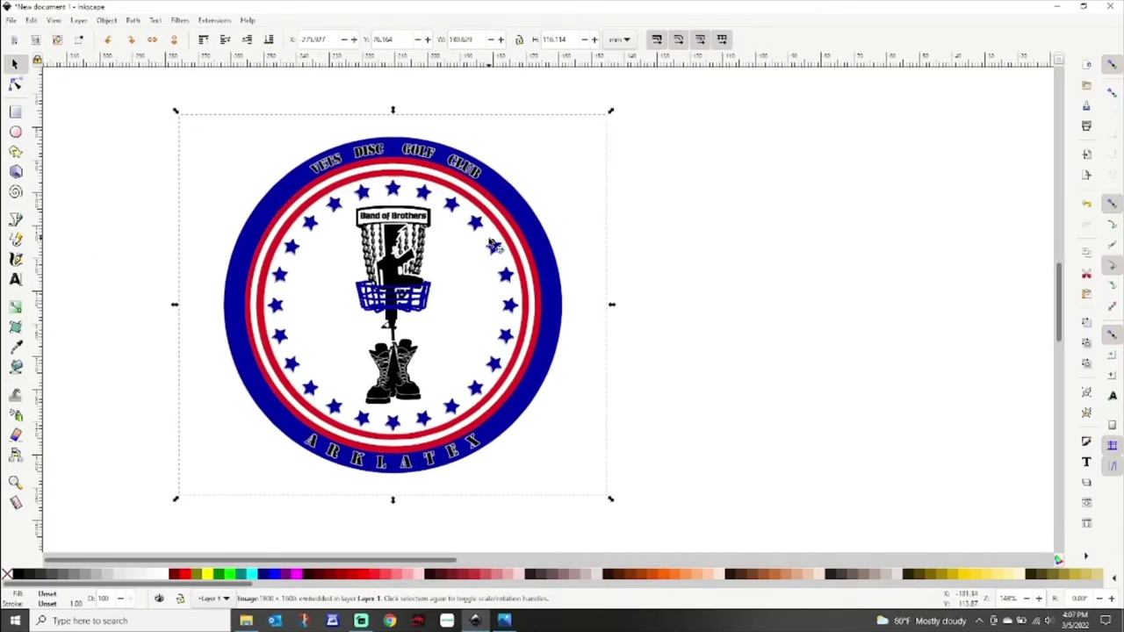
scroll(449, 218, "up", 5, "ctrl")
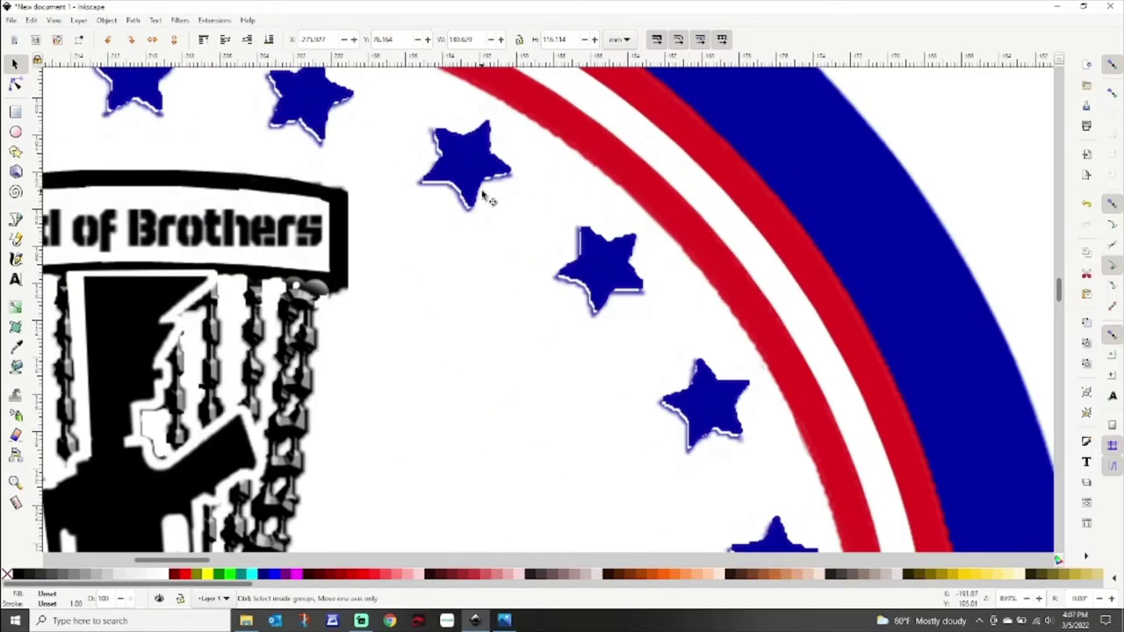
scroll(487, 204, "up", 4, "ctrl")
scroll(519, 296, "down", 1, "ctrl")
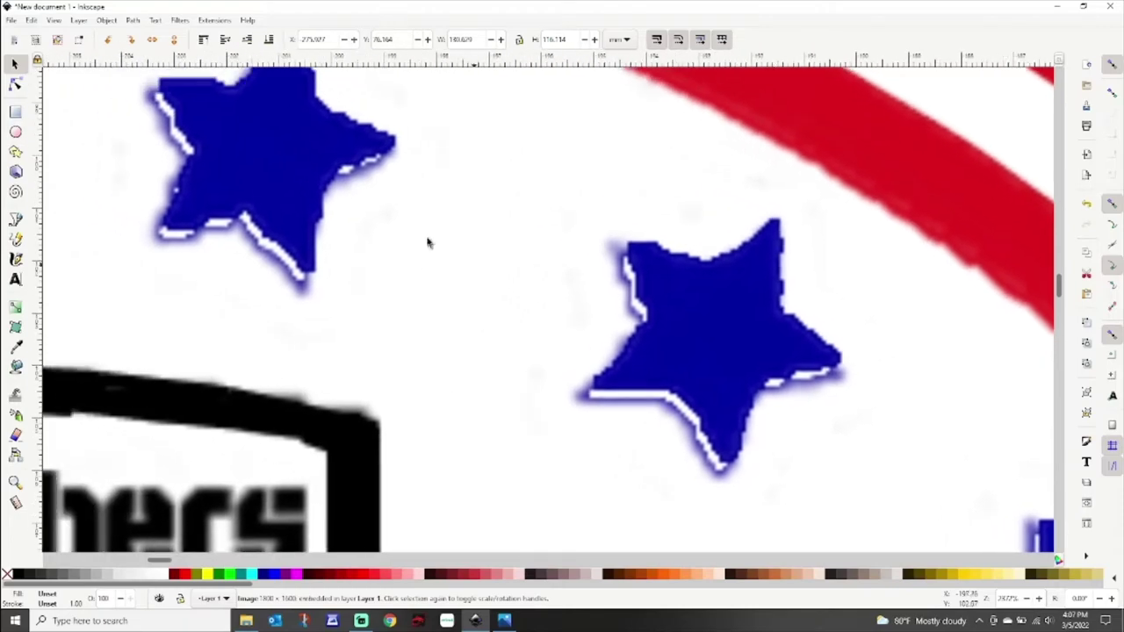
scroll(331, 204, "down", 4, "ctrl")
scroll(309, 269, "down", 6, "ctrl")
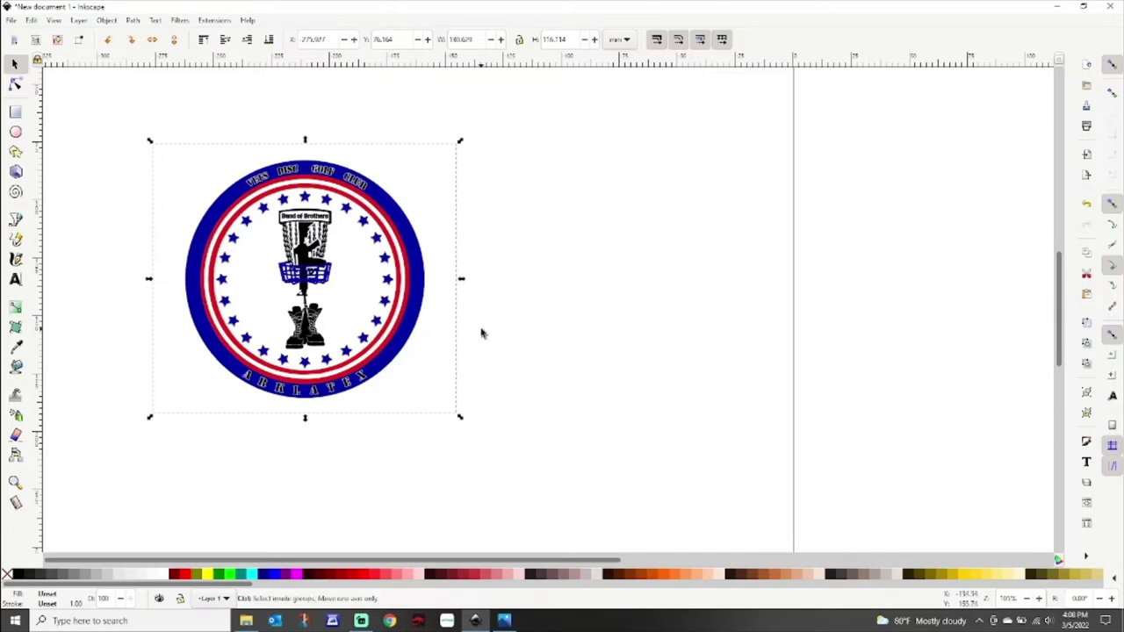
scroll(482, 330, "down", 2, "ctrl")
scroll(509, 324, "left", 1)
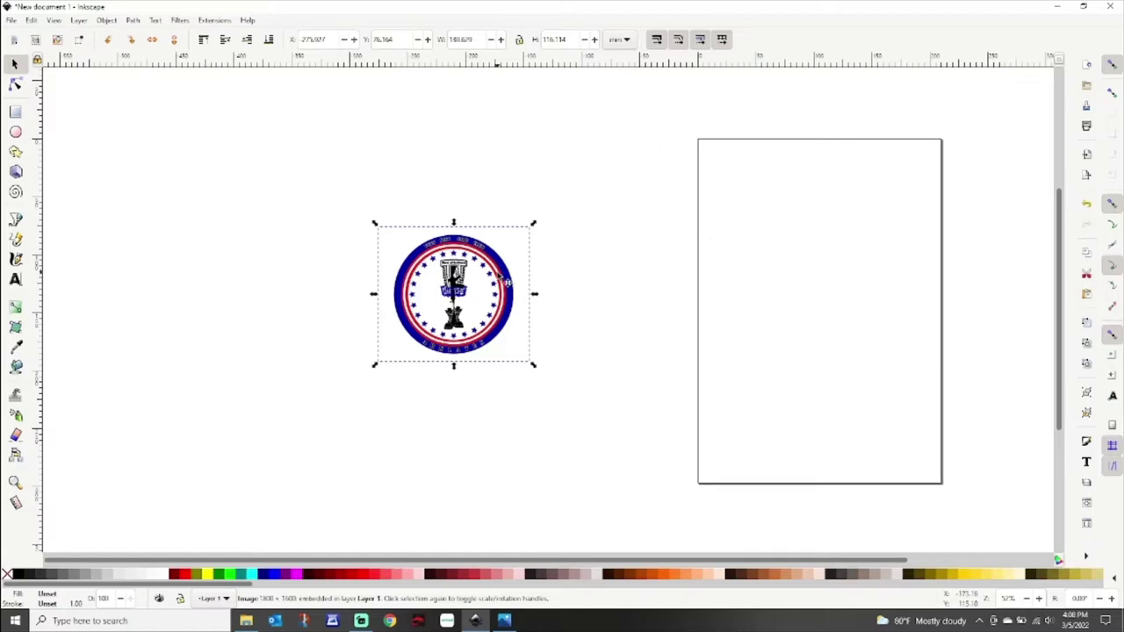
scroll(472, 183, "right", 3)
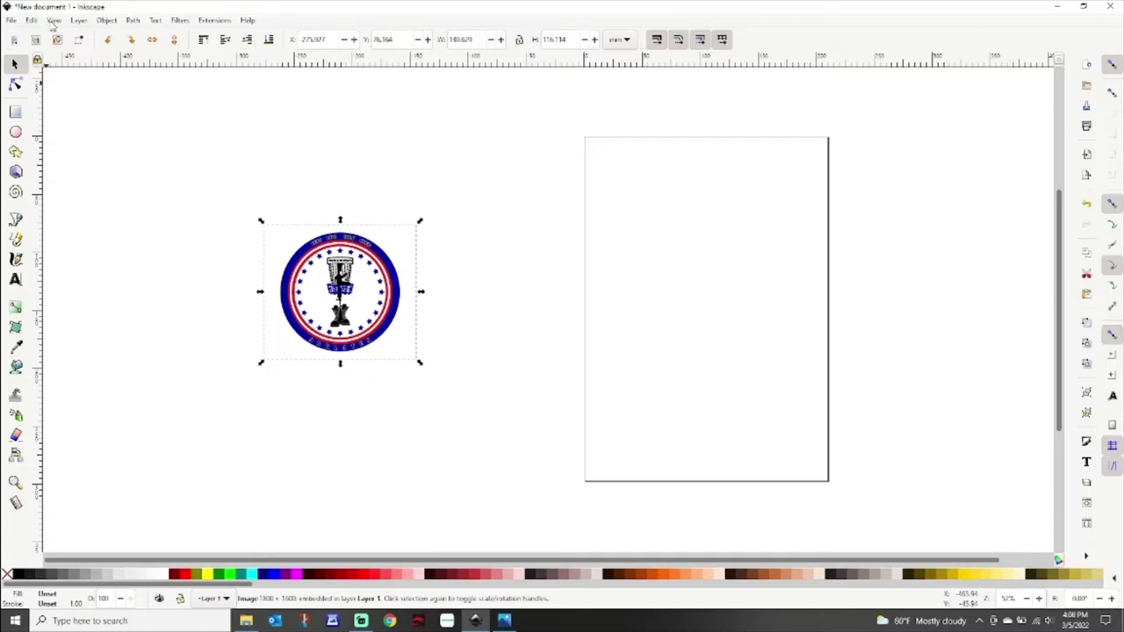
left_click(132, 20)
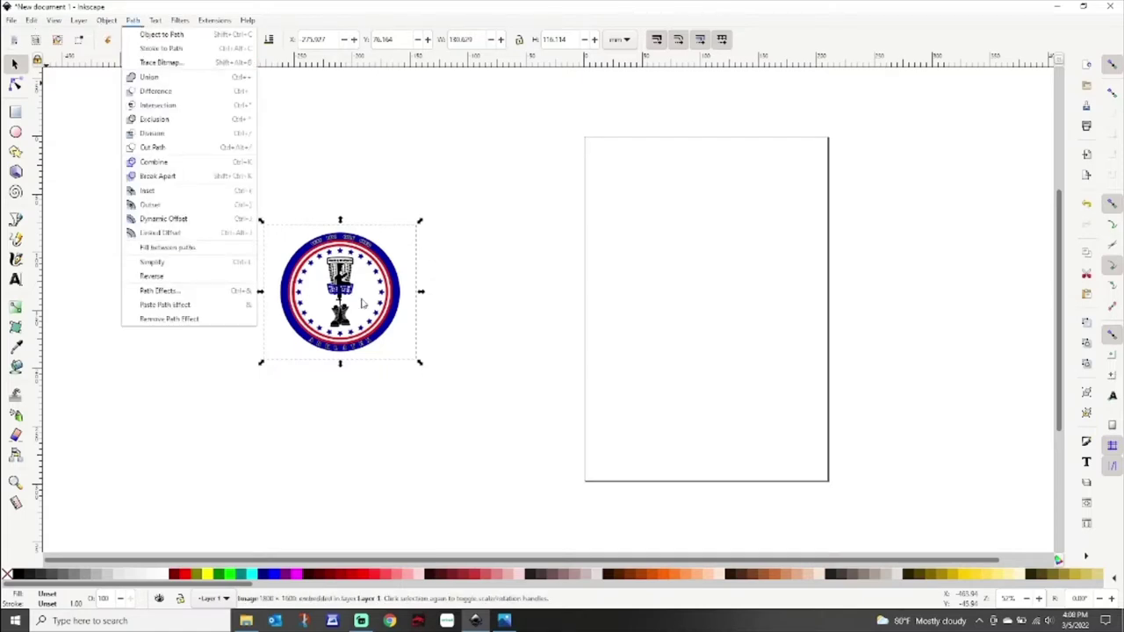
left_click(361, 208)
key("Escape")
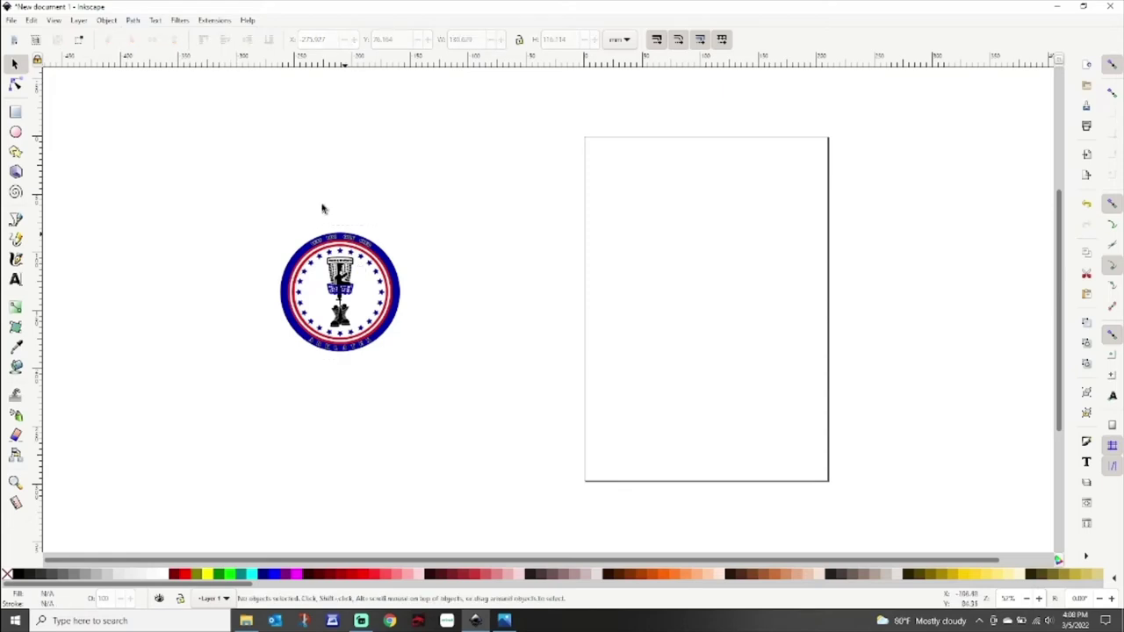
Show the document's Objects list, widen it, and select the imported image in it.
left_click(106, 21)
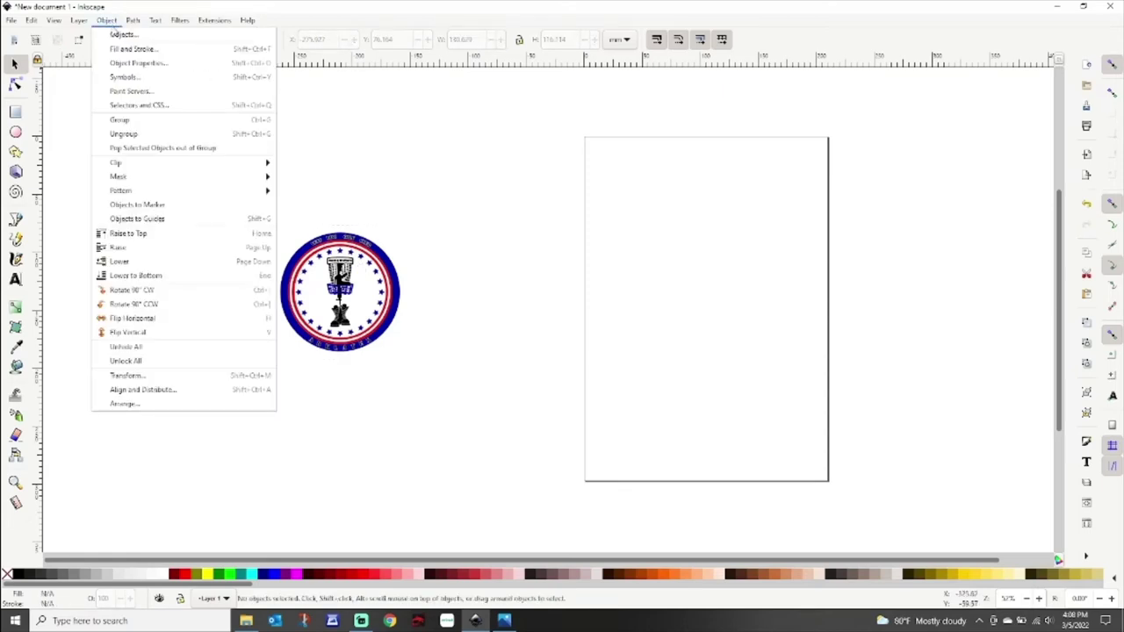
left_click(126, 36)
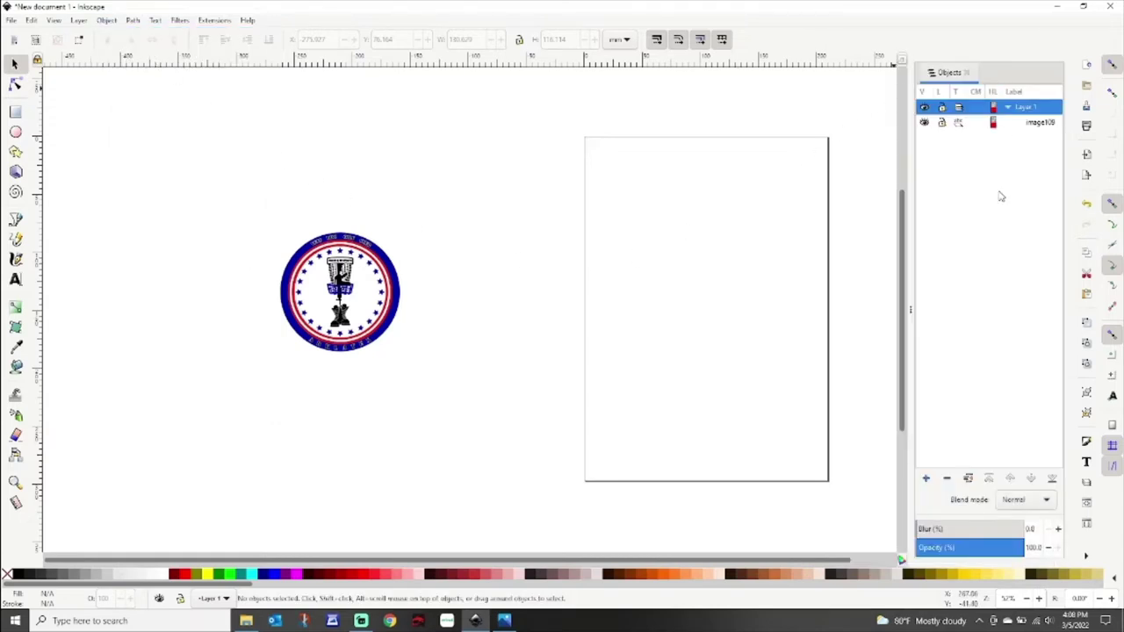
left_click_drag(910, 203, 767, 204)
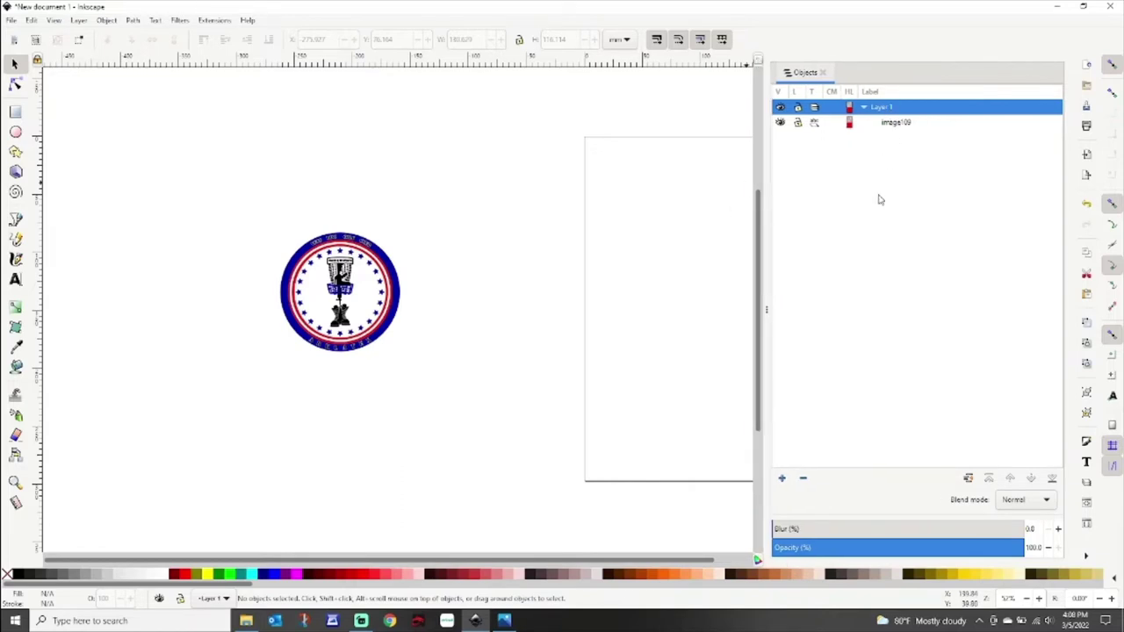
left_click(899, 127)
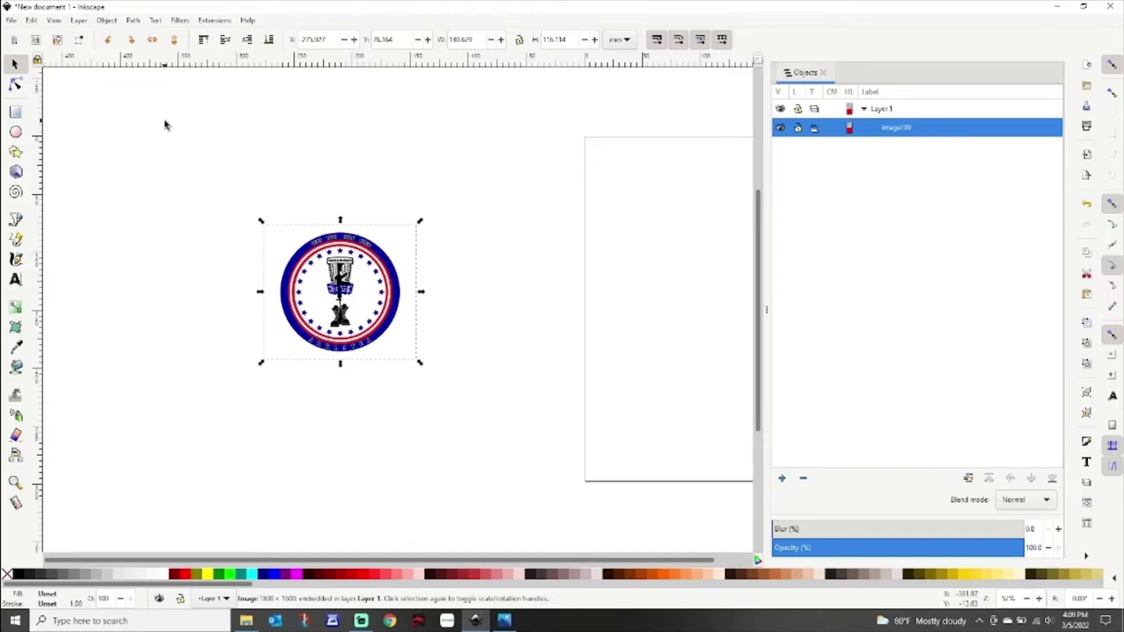
Set up a Trace Bitmap of the logo using multiple scans by Colors with 4 scans, and preview it.
left_click(132, 20)
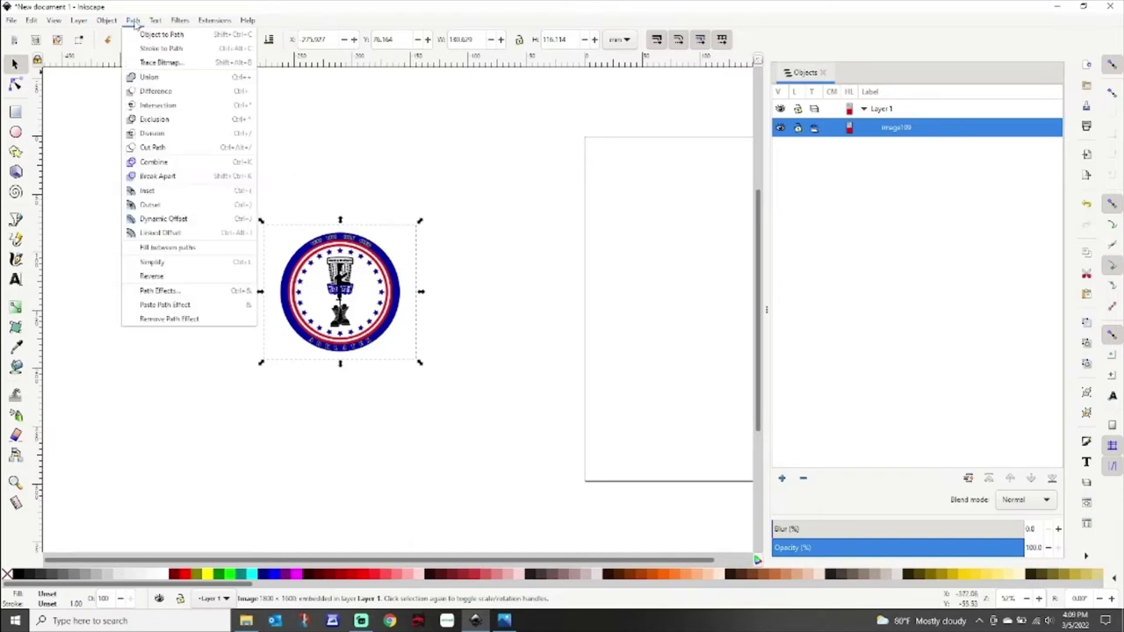
left_click(162, 63)
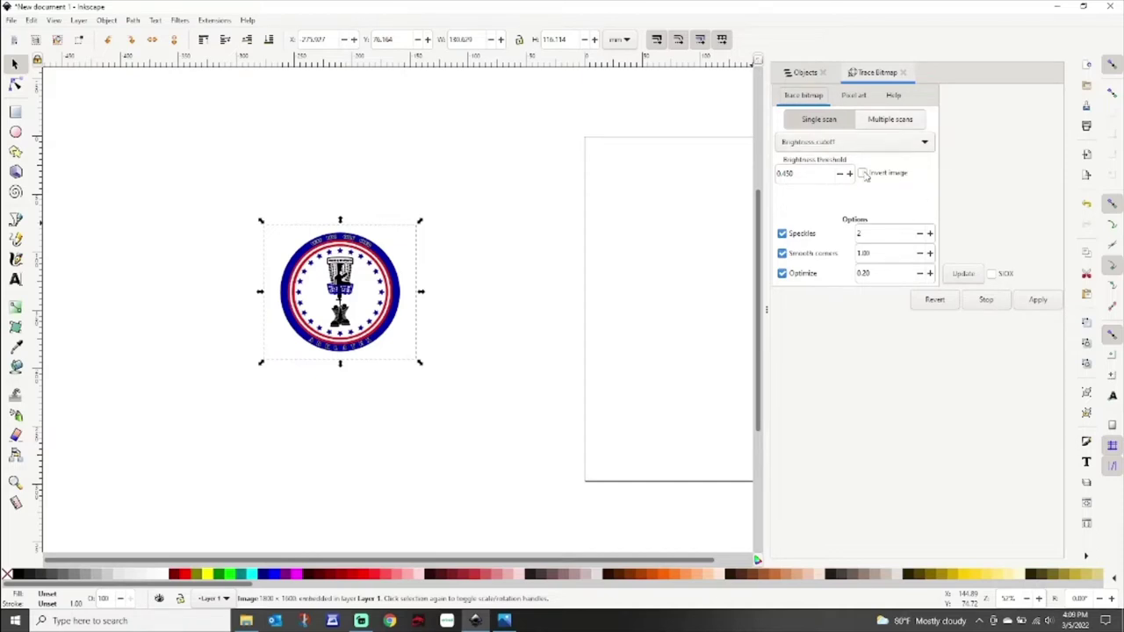
left_click(897, 125)
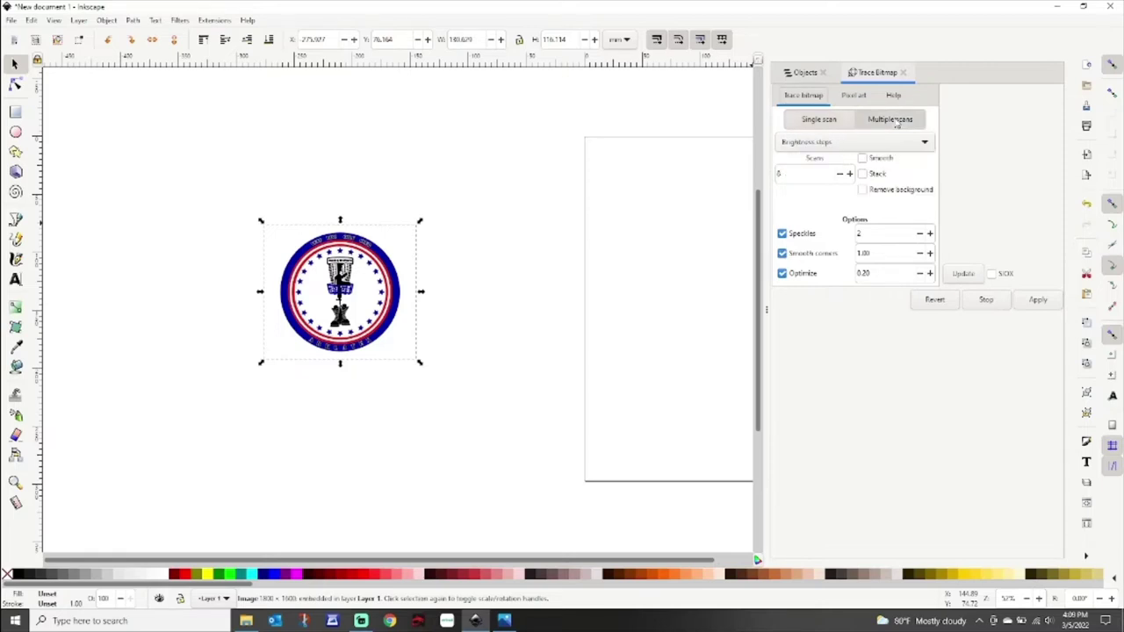
left_click(884, 147)
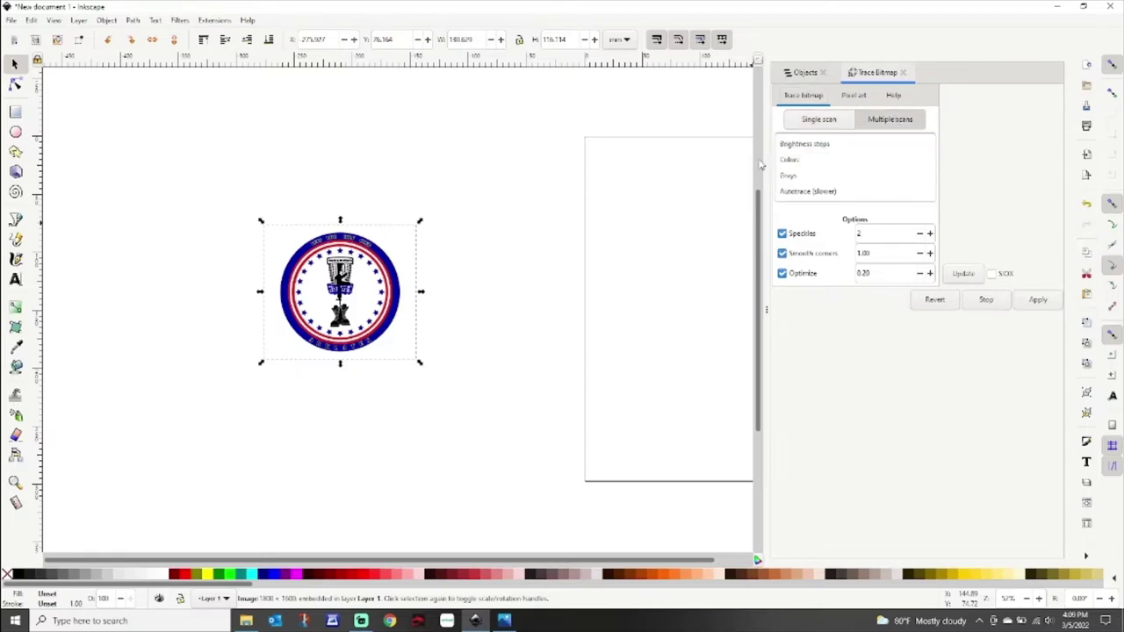
left_click(791, 160)
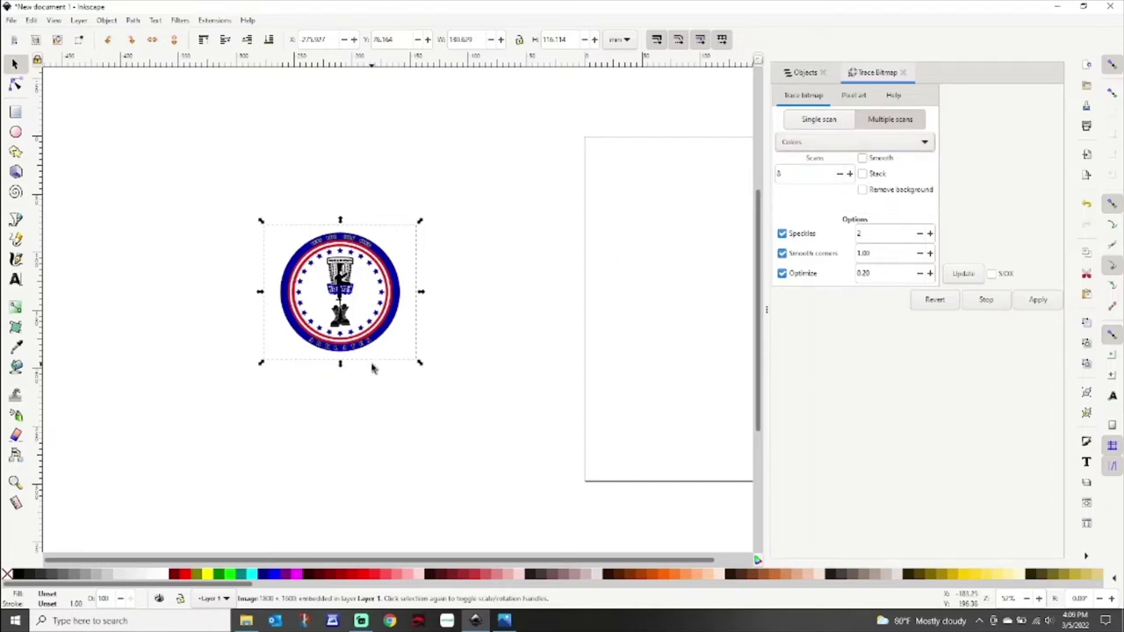
left_click(839, 174)
left_click(839, 175)
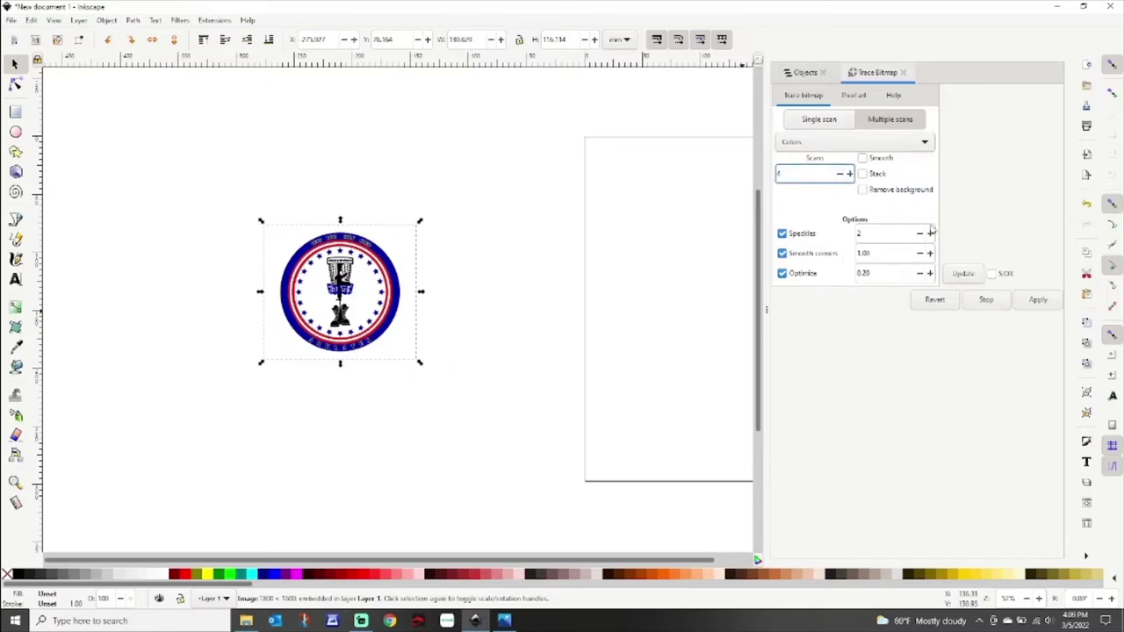
left_click(964, 273)
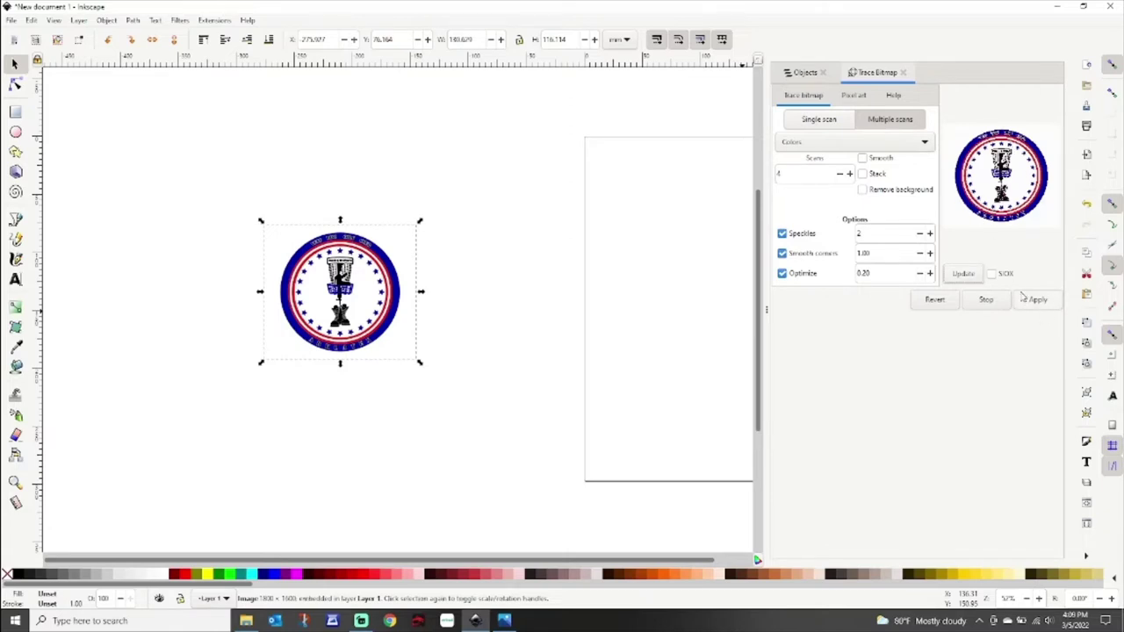
Set the trace to 5 scans, refresh the preview and apply the trace.
left_click(849, 174)
left_click(966, 273)
left_click(1038, 301)
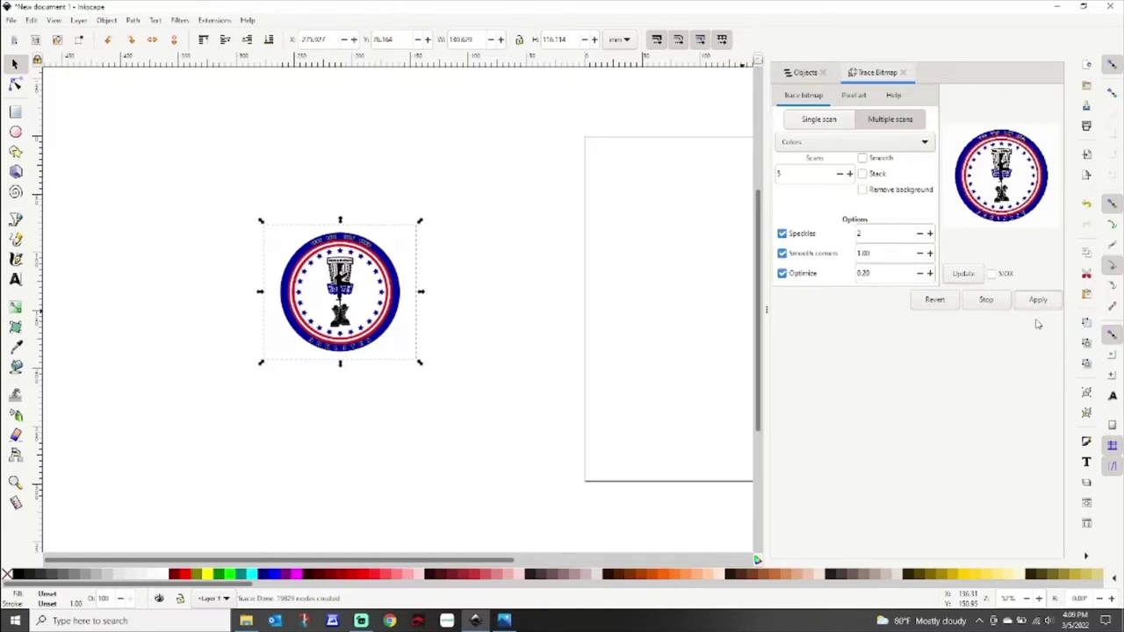
Check the traced group's paths in the Objects list and delete the original bitmap image below it.
left_click(805, 74)
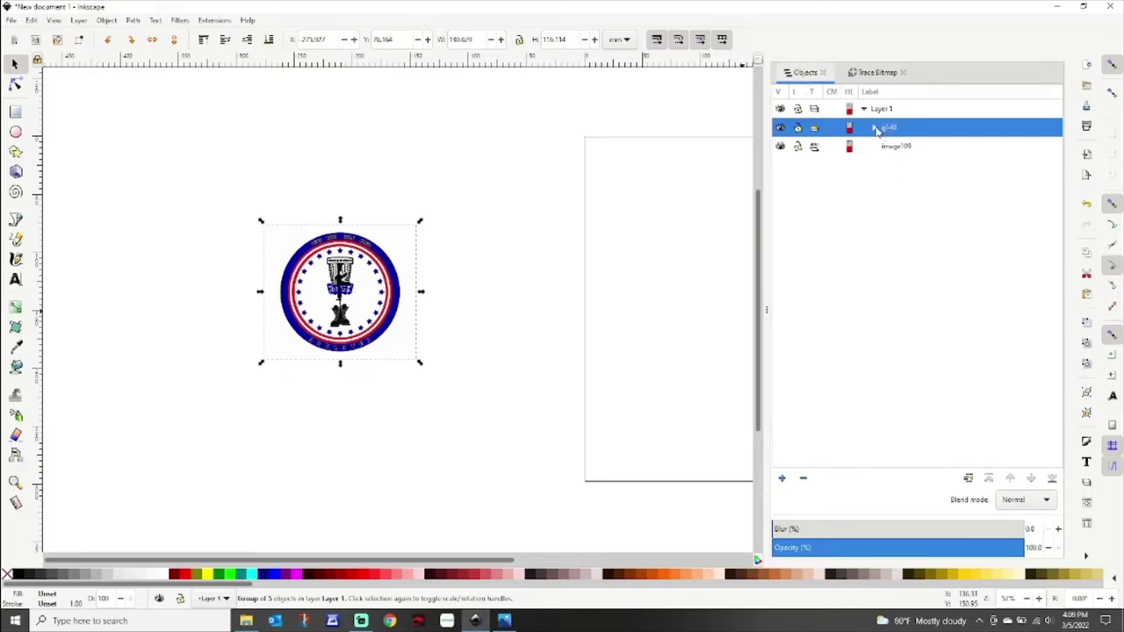
left_click(874, 128)
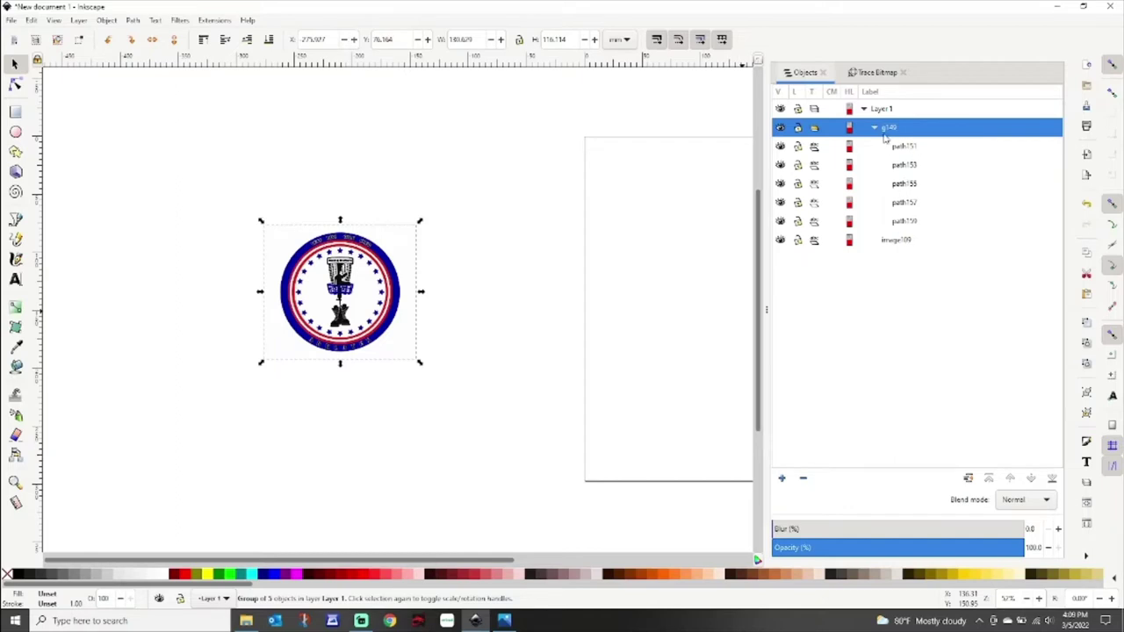
left_click(875, 128)
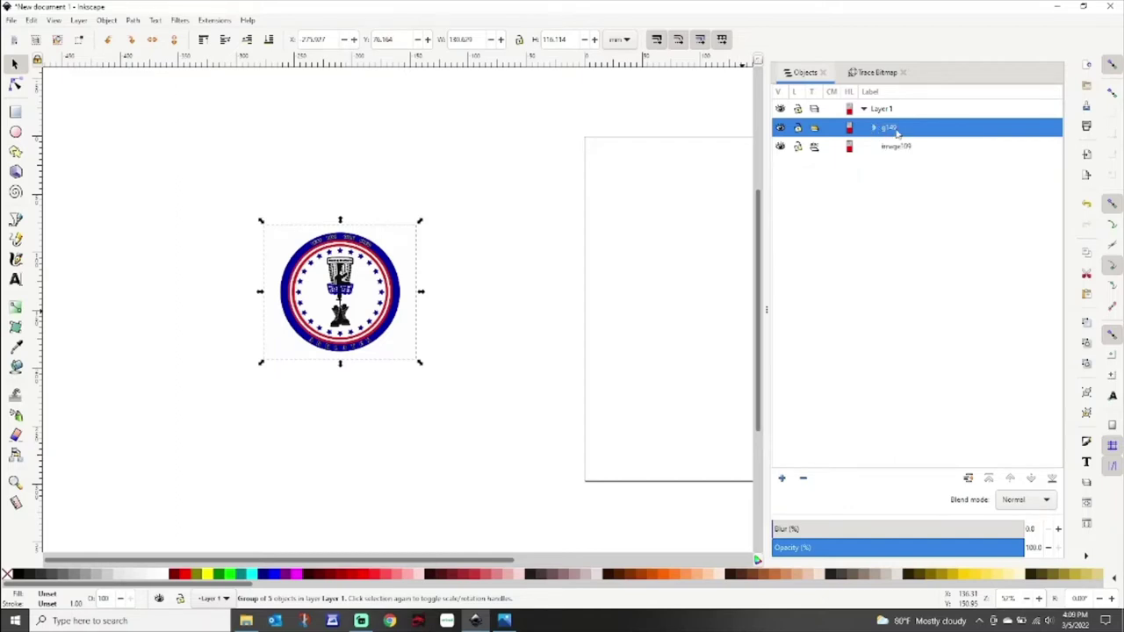
left_click(874, 128)
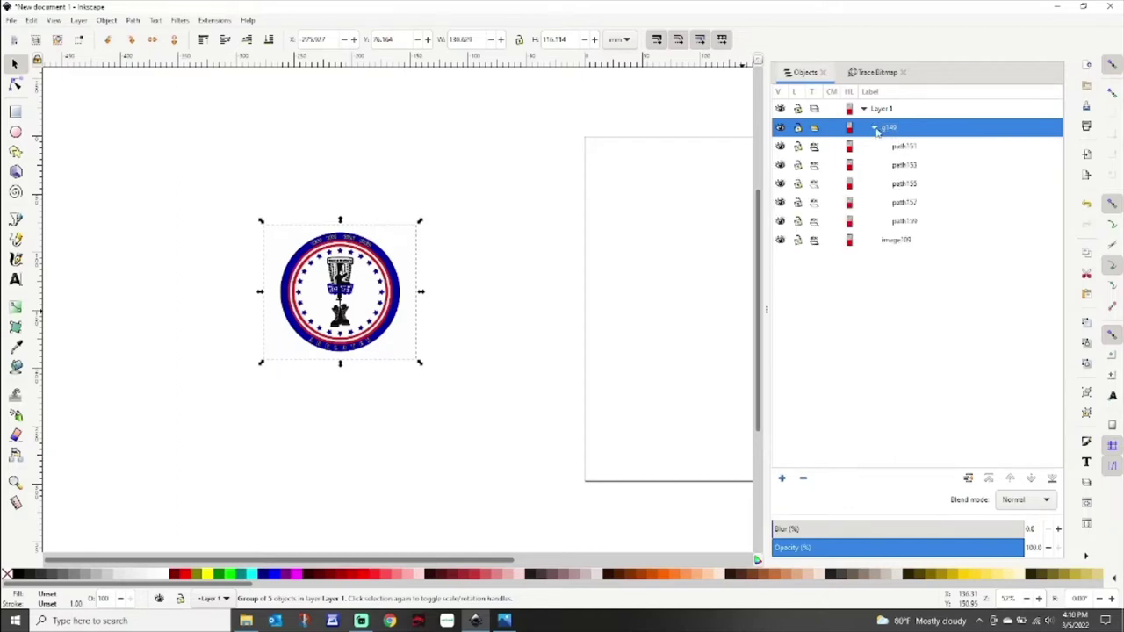
left_click(875, 128)
left_click(899, 147)
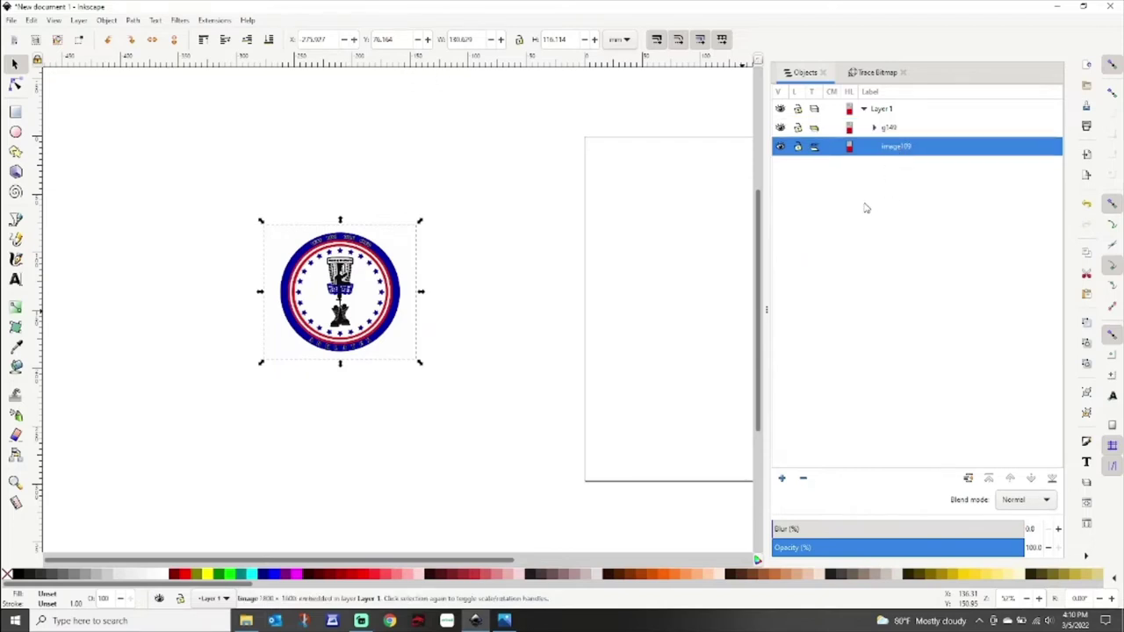
left_click(804, 479)
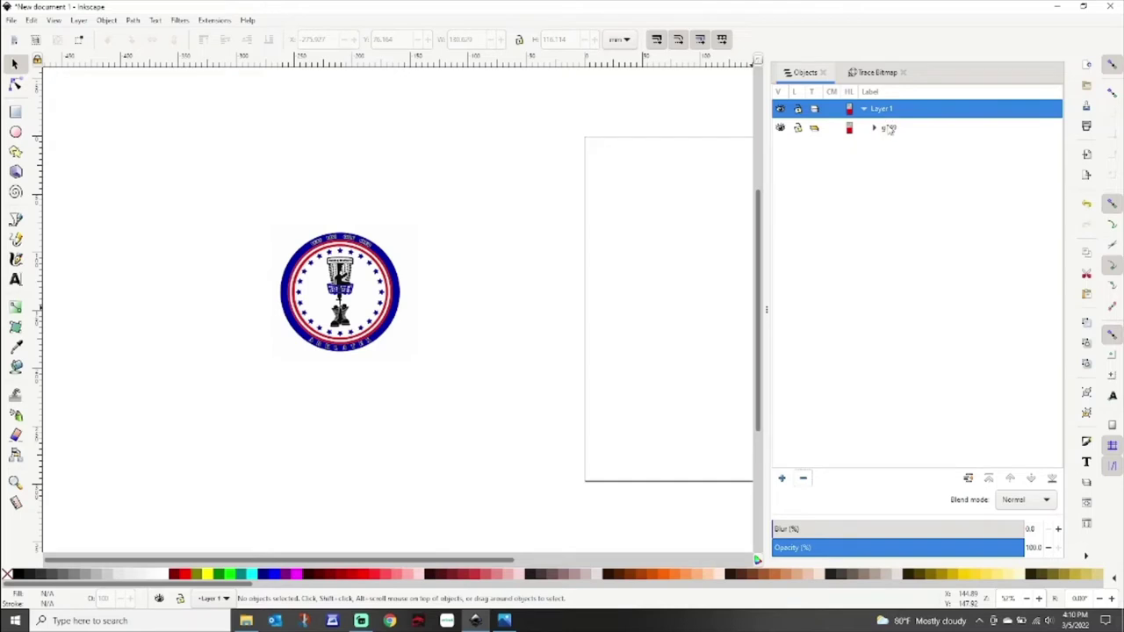
Select the traced group and examine its stars, rings, chains and soldier silhouette up close, then view the whole emblem.
left_click(889, 128)
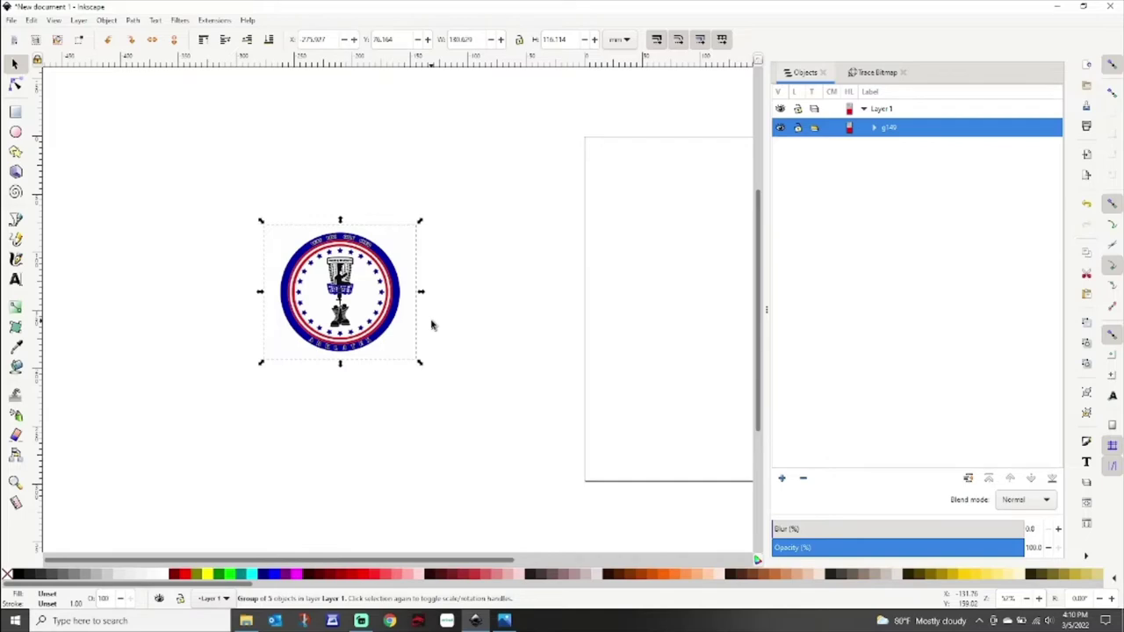
scroll(431, 326, "up", 4)
left_click_drag(430, 326, 691, 377)
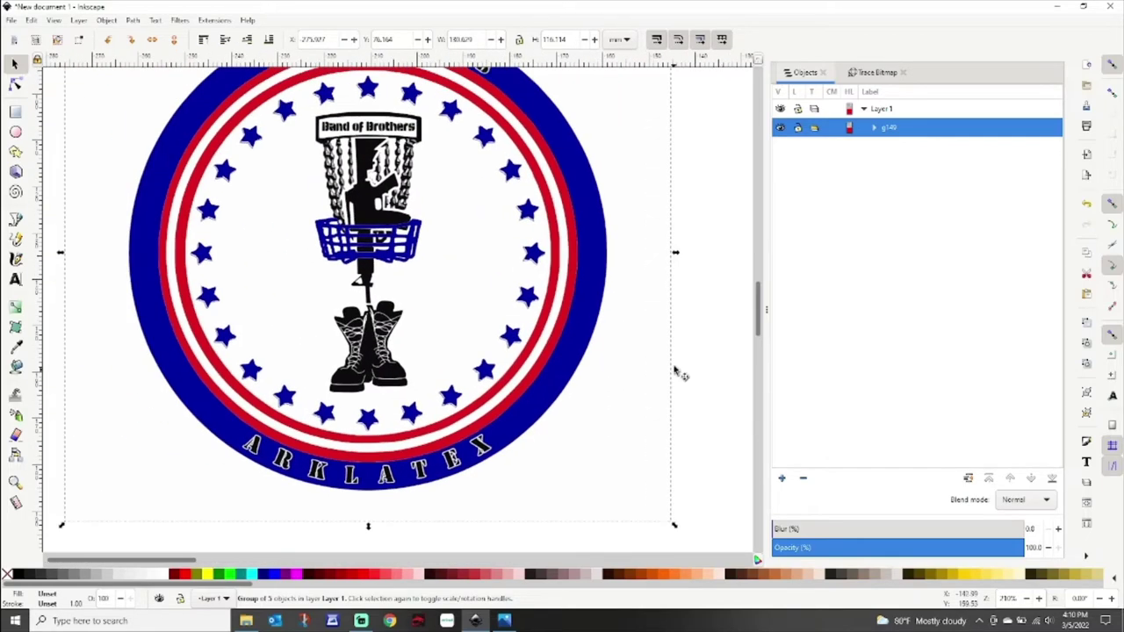
scroll(523, 306, "up", 5)
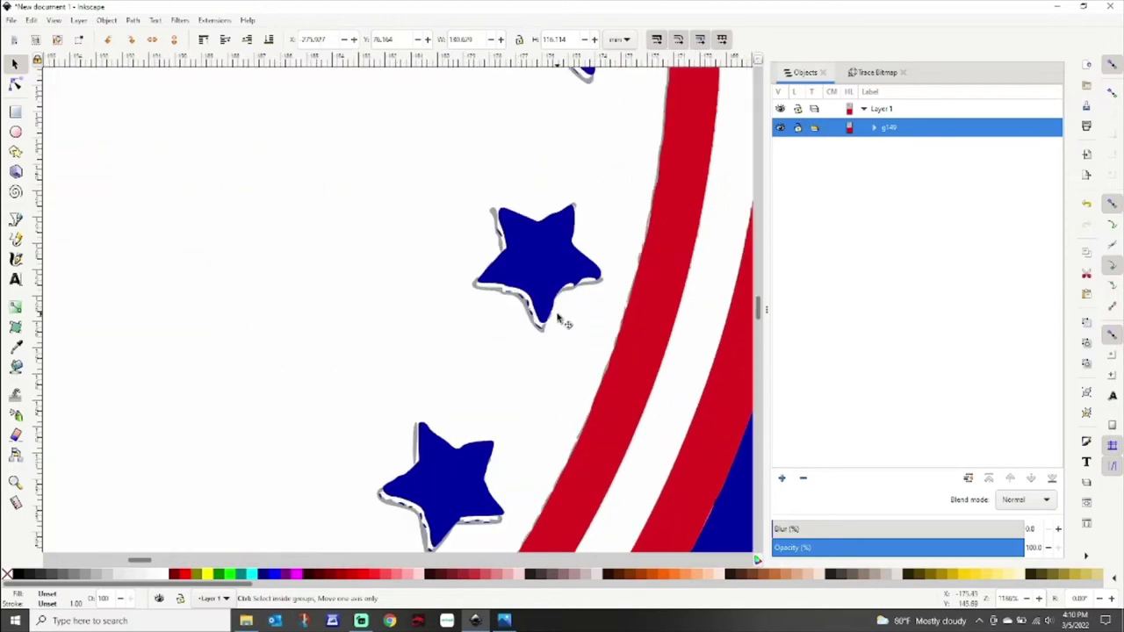
scroll(560, 319, "up", 2)
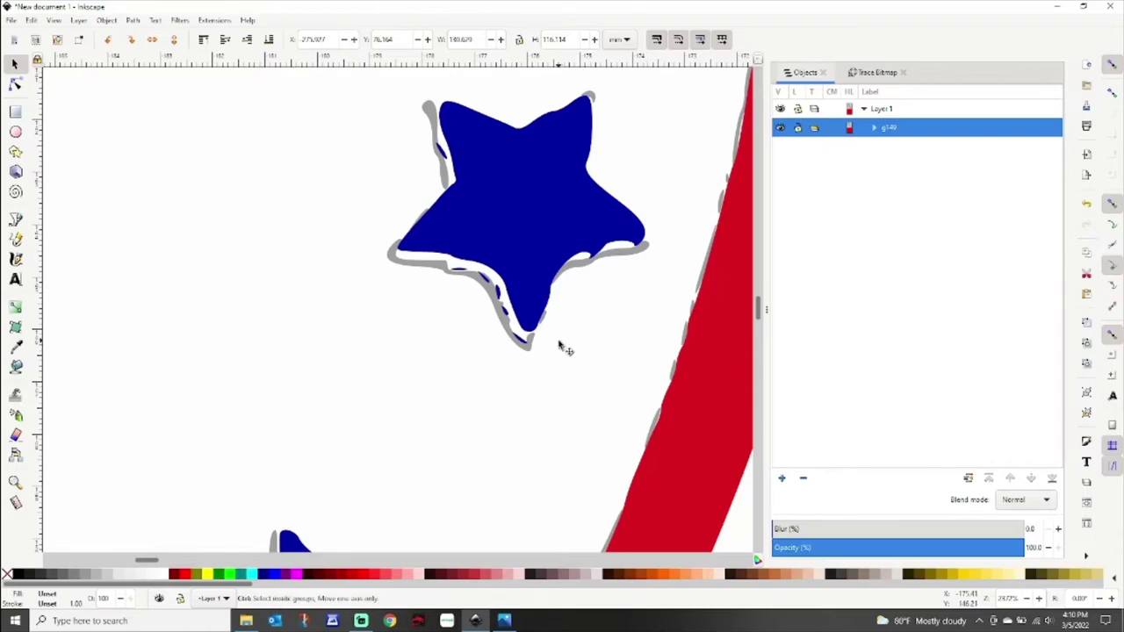
scroll(562, 347, "down", 5)
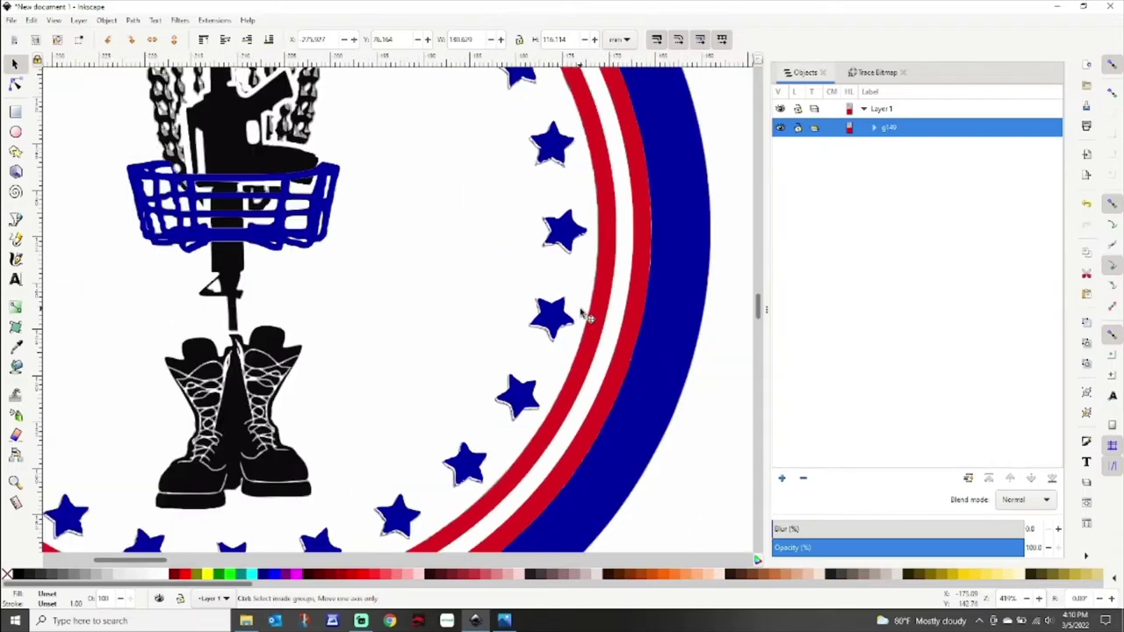
scroll(586, 318, "down", 2)
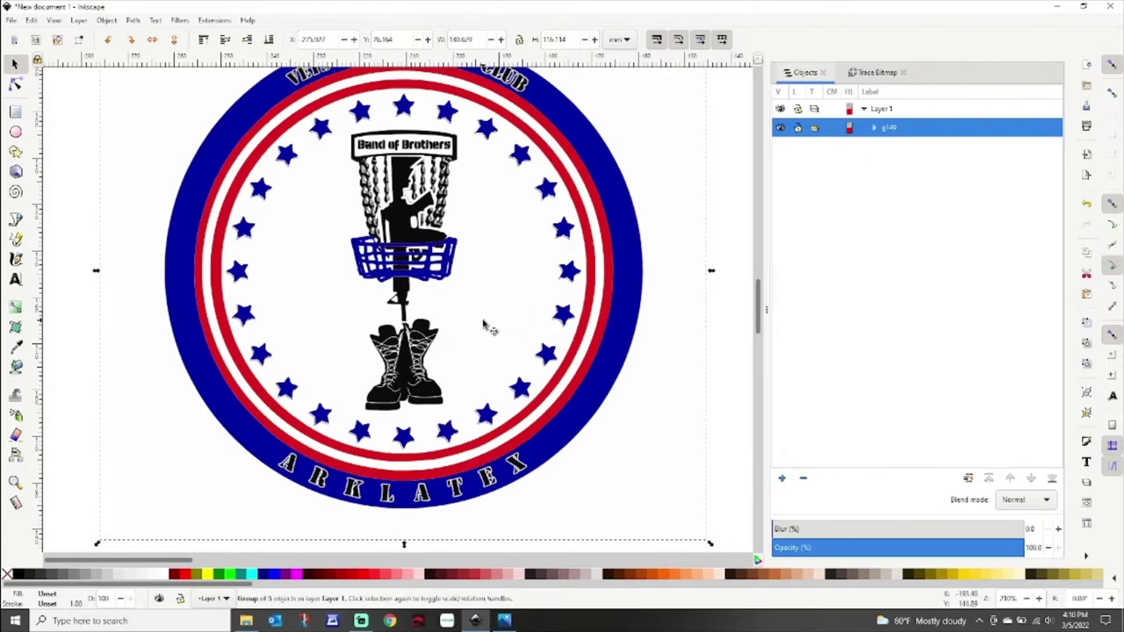
scroll(489, 327, "up", 1)
scroll(478, 280, "up", 4)
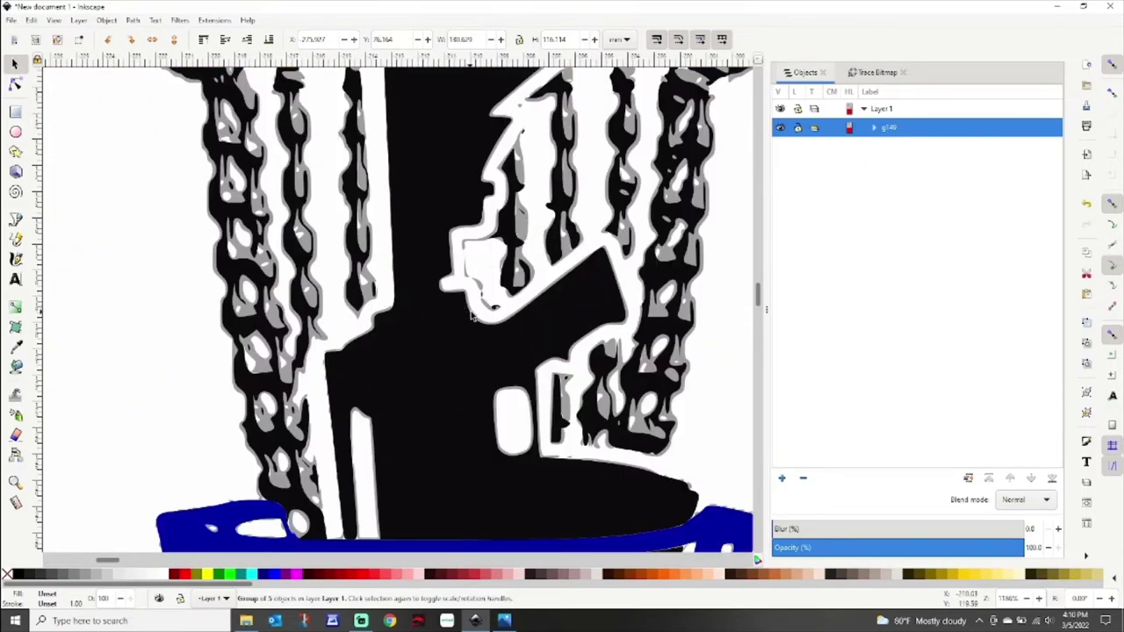
scroll(497, 339, "down", 3)
scroll(497, 339, "down", 3)
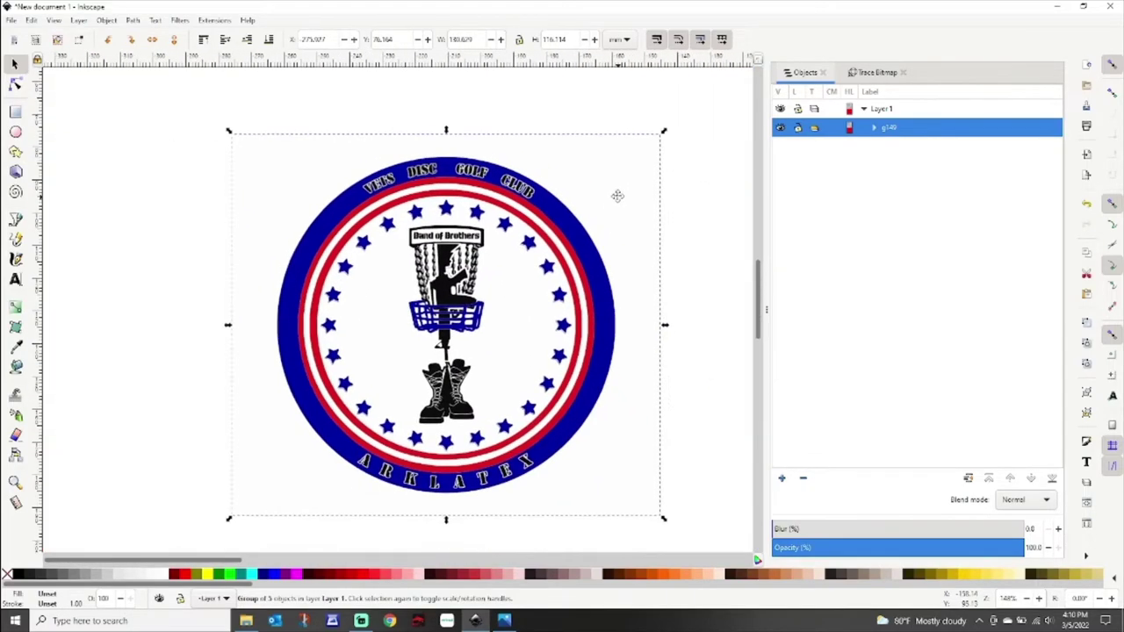
Expand the traced group and delete its off-white background path, the lowest one in the group.
left_click(874, 128)
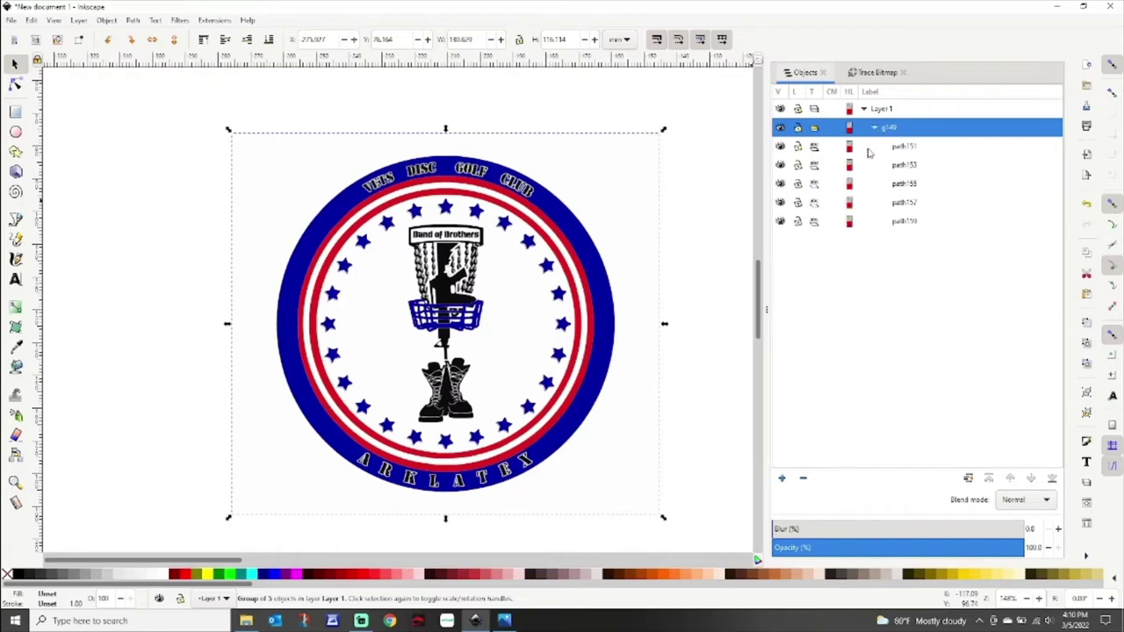
left_click(907, 223)
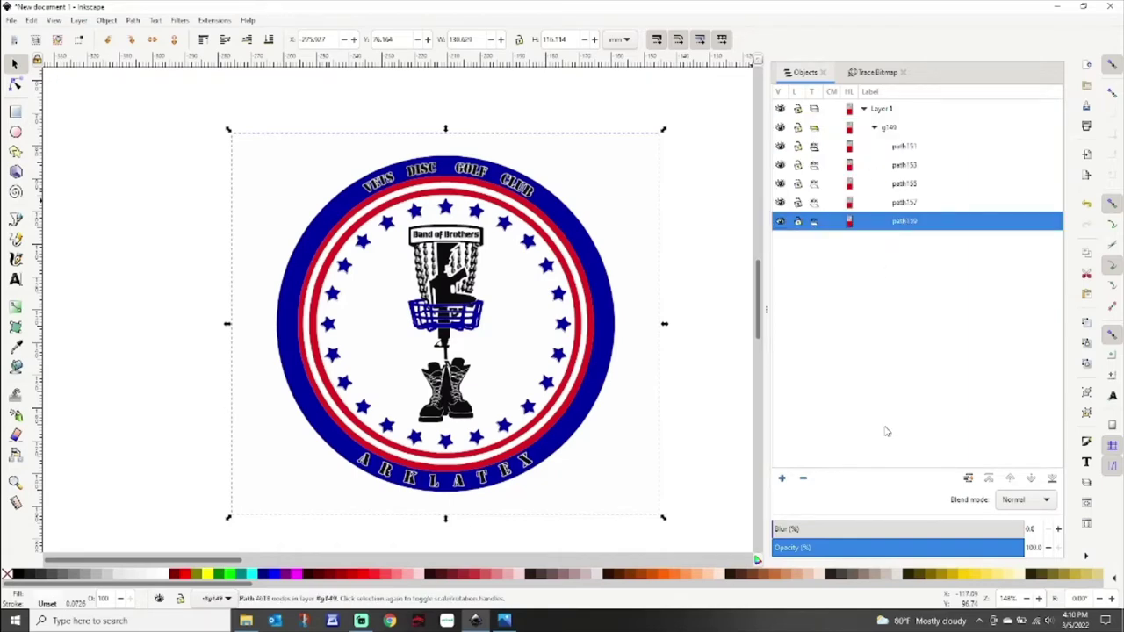
left_click(896, 203)
left_click(909, 225)
left_click(804, 480)
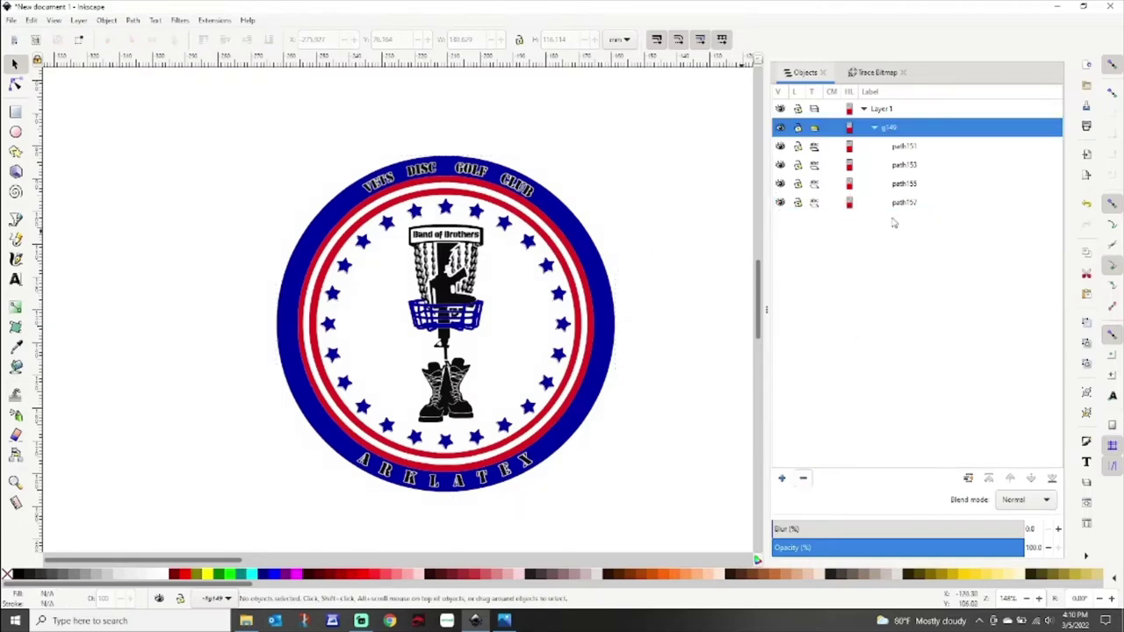
Go through the black, blue, red and grey paths of the traced group and delete the grey one.
left_click(889, 129)
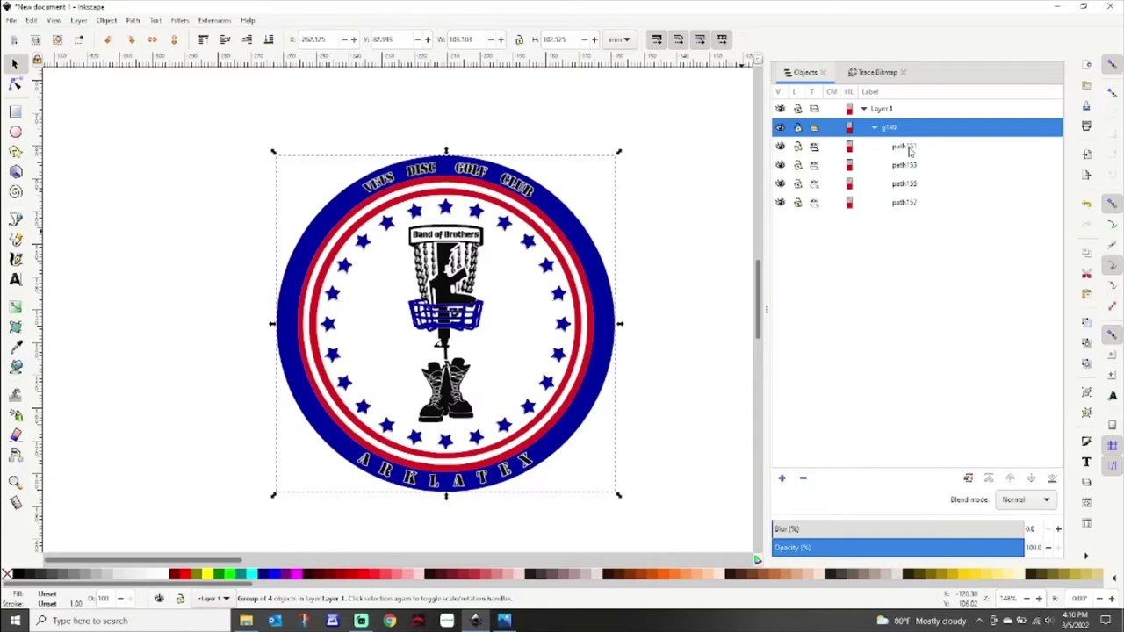
left_click(909, 148)
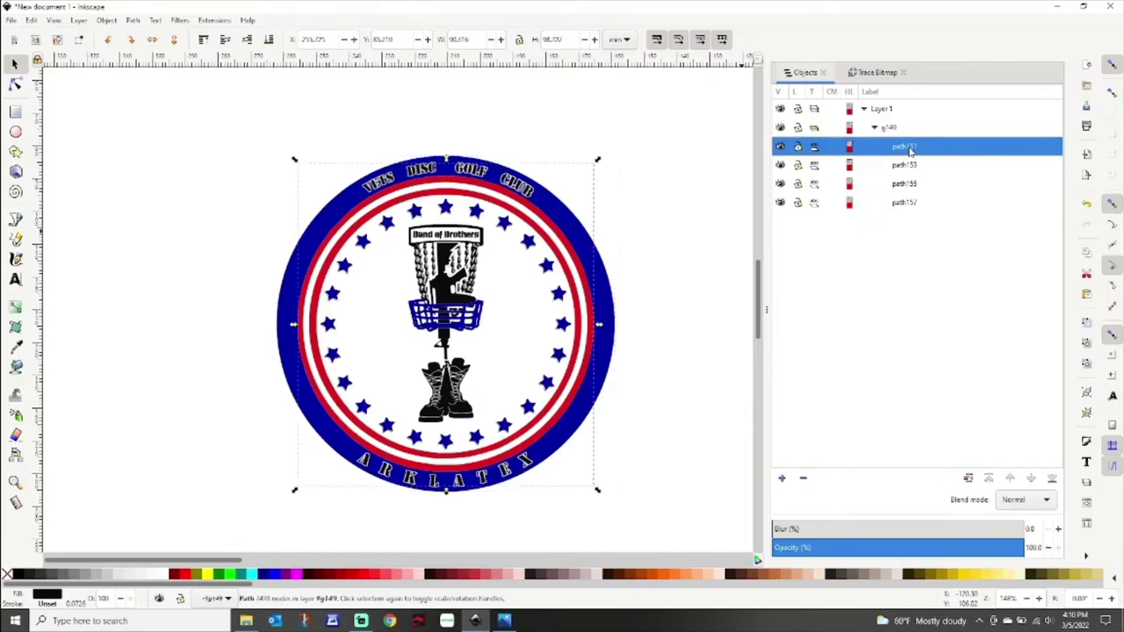
left_click(907, 165)
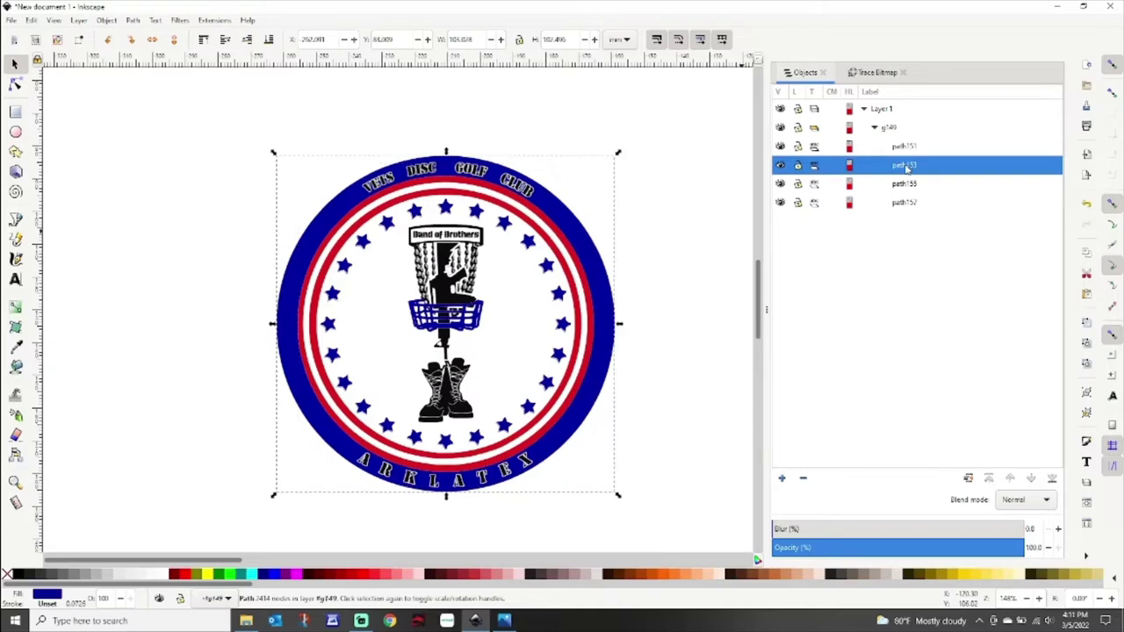
left_click(907, 185)
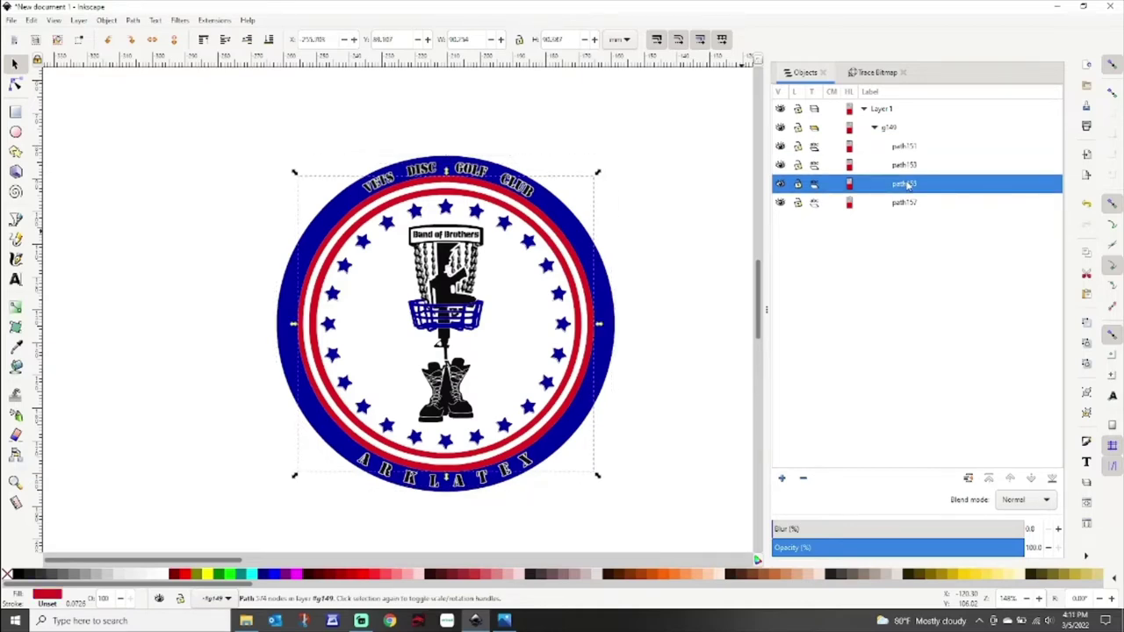
left_click(906, 203)
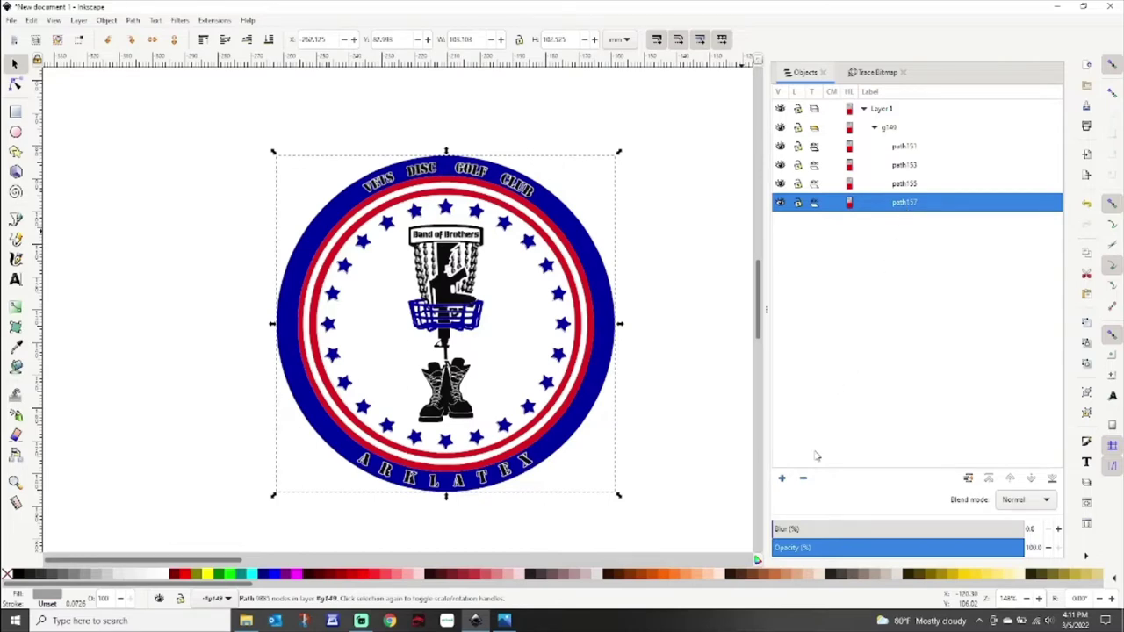
left_click(802, 478)
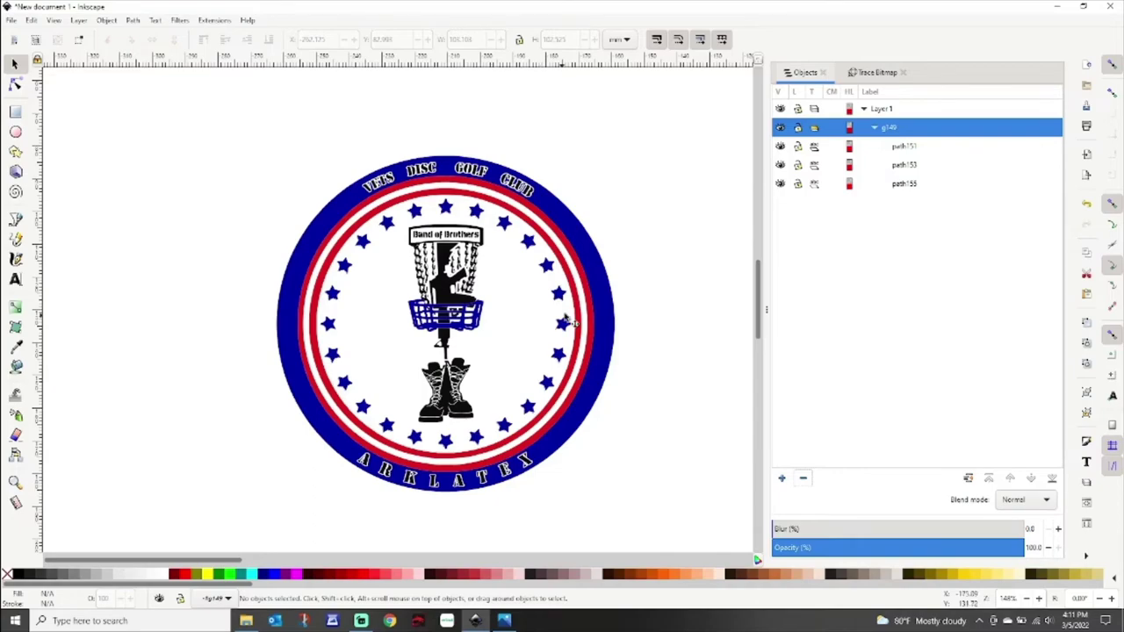
Examine the blue star edges, basket and rings up close for stray fragments left by the trace.
scroll(492, 289, "up", 6)
scroll(492, 287, "down", 4)
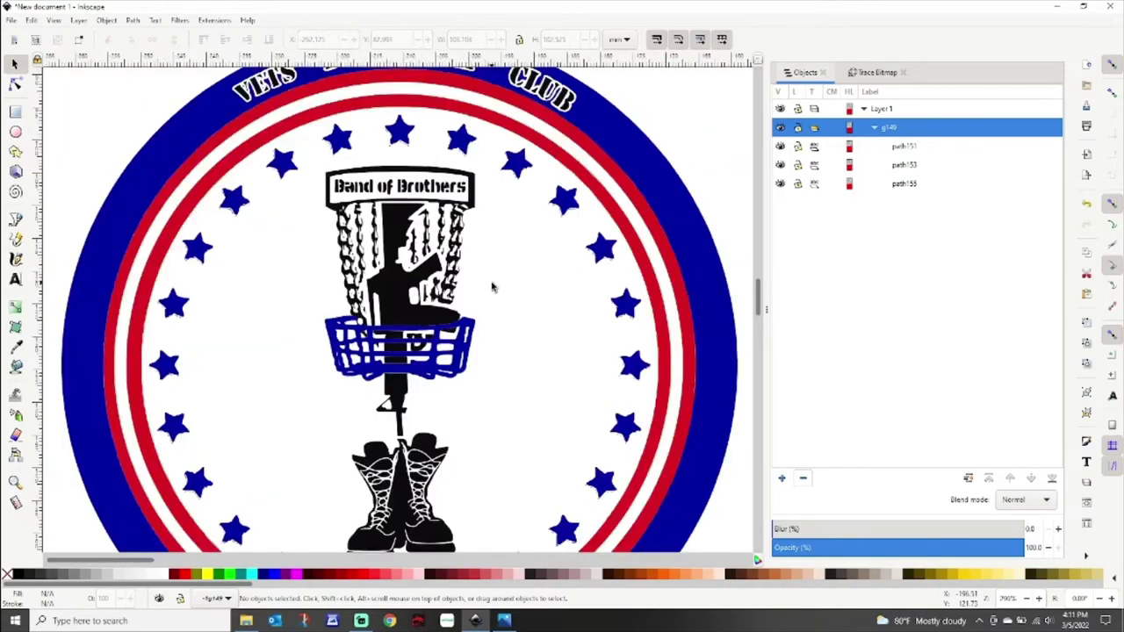
scroll(492, 289, "down", 2)
scroll(532, 310, "up", 5)
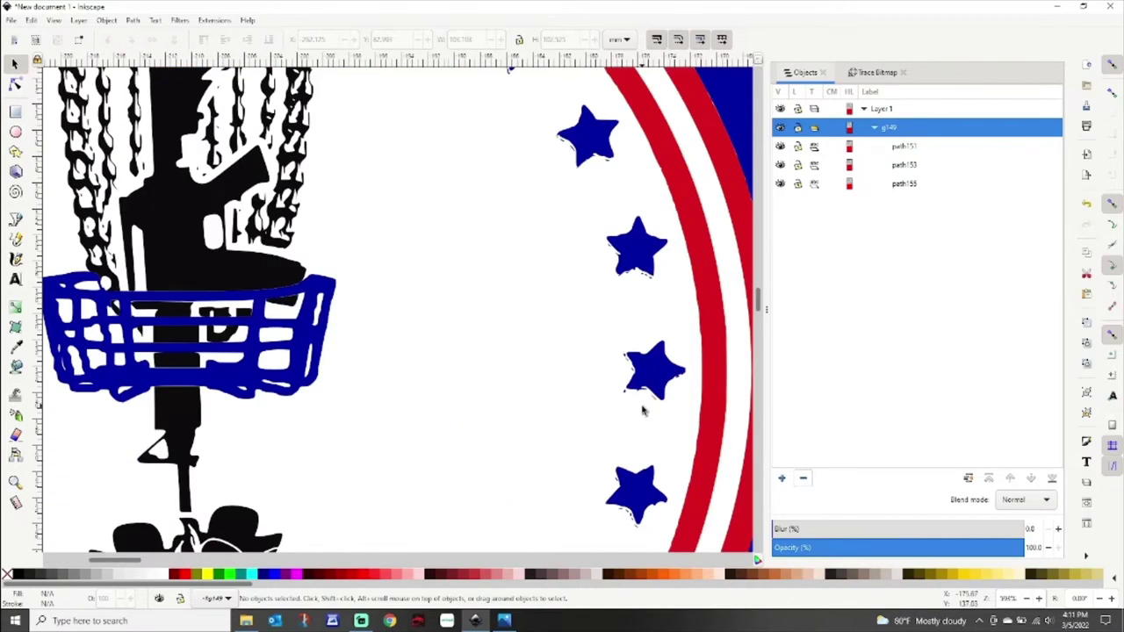
scroll(642, 410, "up", 4)
left_click_drag(647, 407, 484, 389)
scroll(610, 314, "up", 2)
scroll(612, 319, "down", 2)
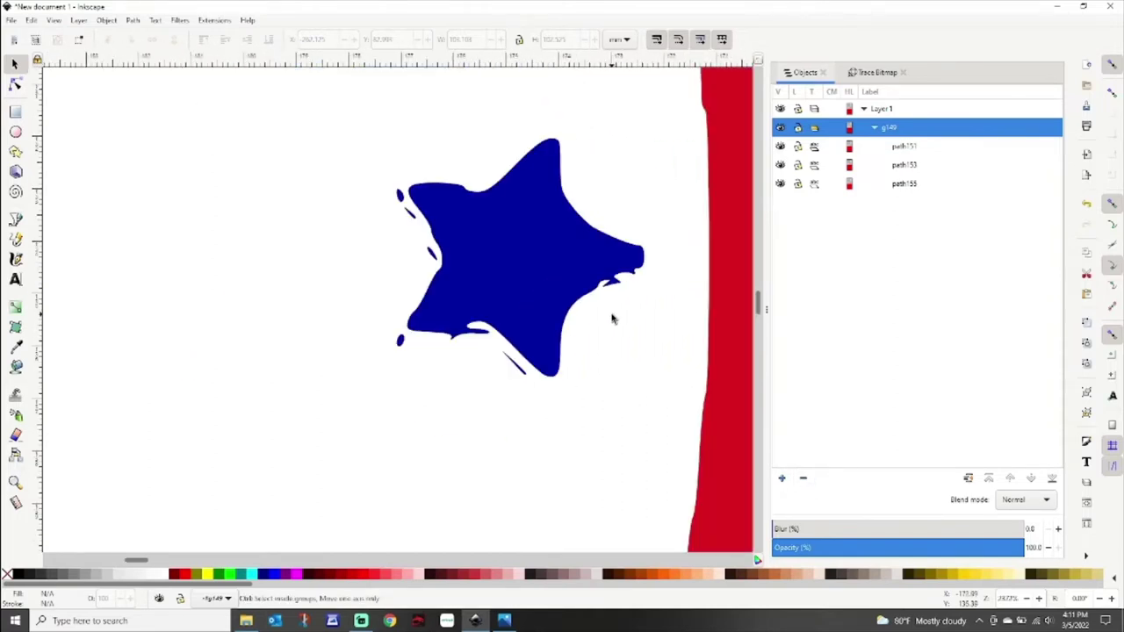
scroll(624, 286, "down", 2)
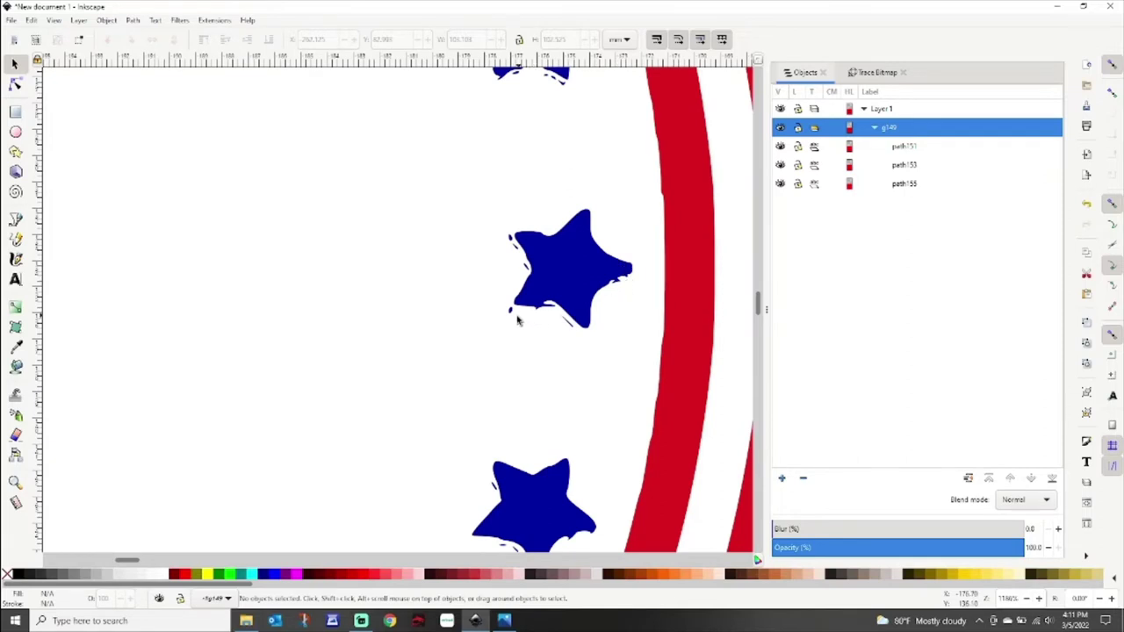
Reduce the Eraser width and erase the two stray blue fragments beside the upper-left tip of the sideways-pointing star.
scroll(518, 233, "up", 4)
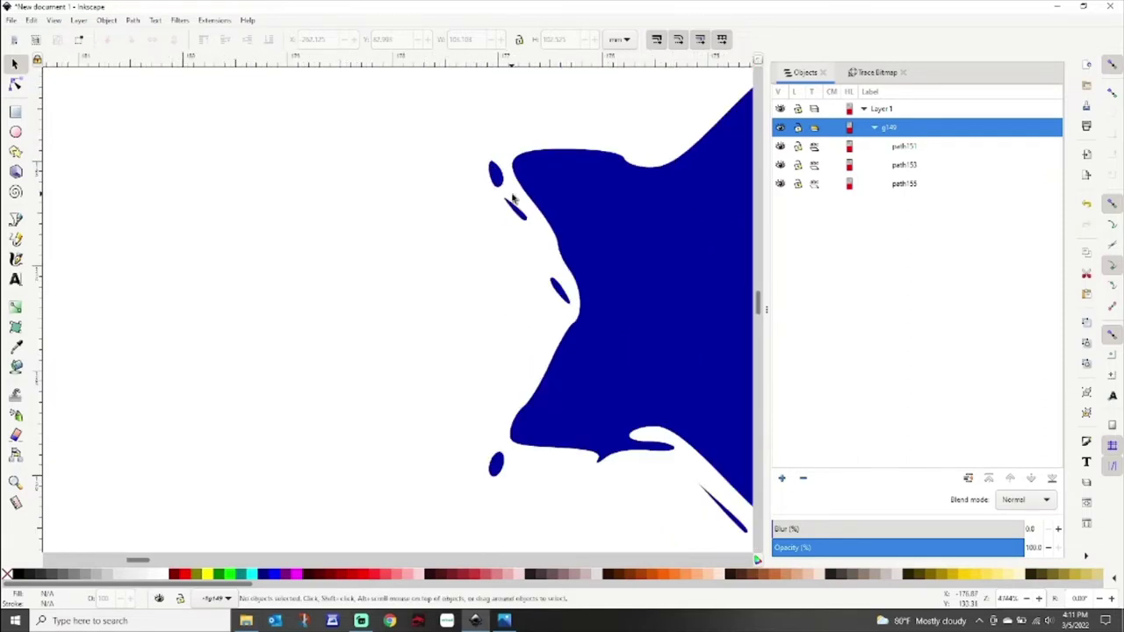
left_click(16, 435)
left_click(146, 41)
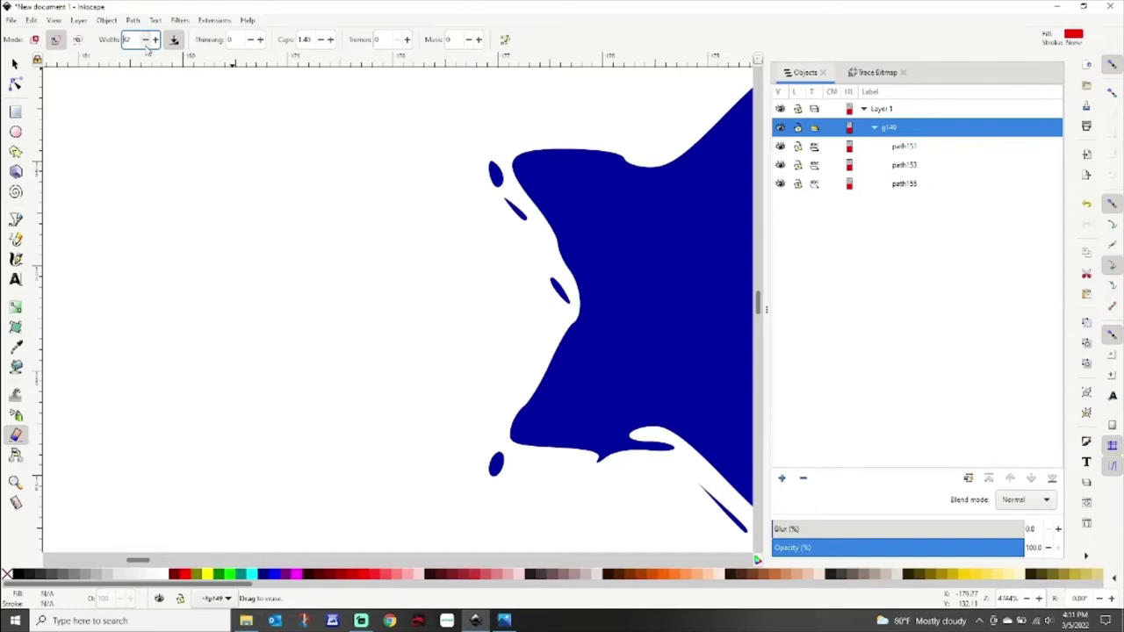
mouse_move(491, 165)
left_mouse_down()
mouse_move(500, 200)
mouse_move(493, 174)
mouse_move(522, 218)
left_mouse_up()
left_click_drag(494, 155, 525, 254)
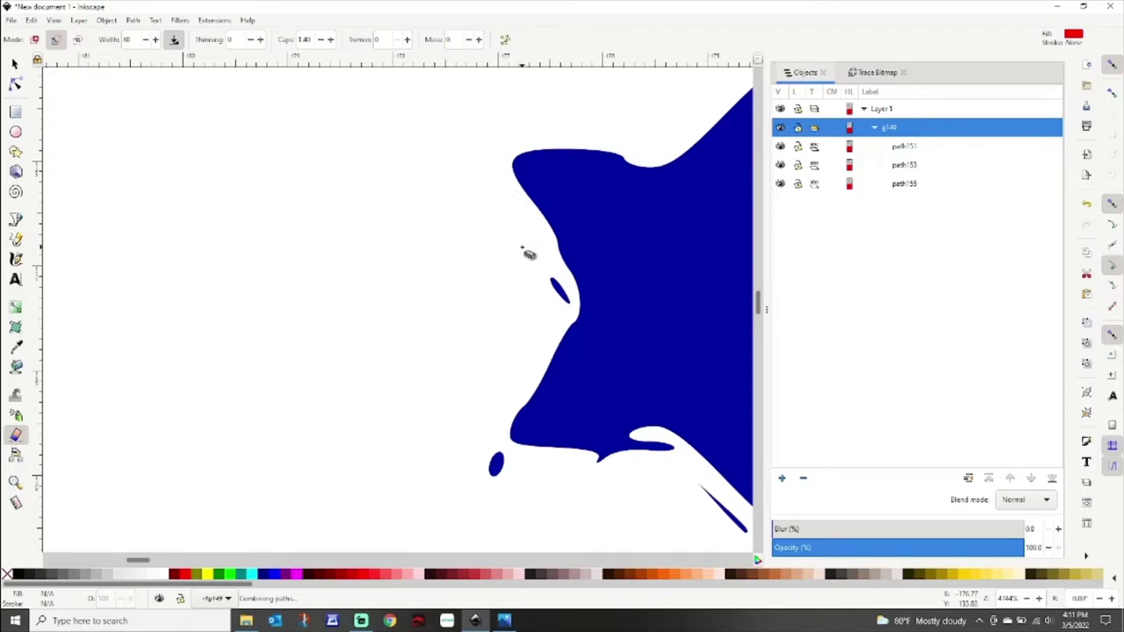
Examine the edges of the other stars up close for stray fragments, then look over the whole emblem.
scroll(534, 269, "down", 3)
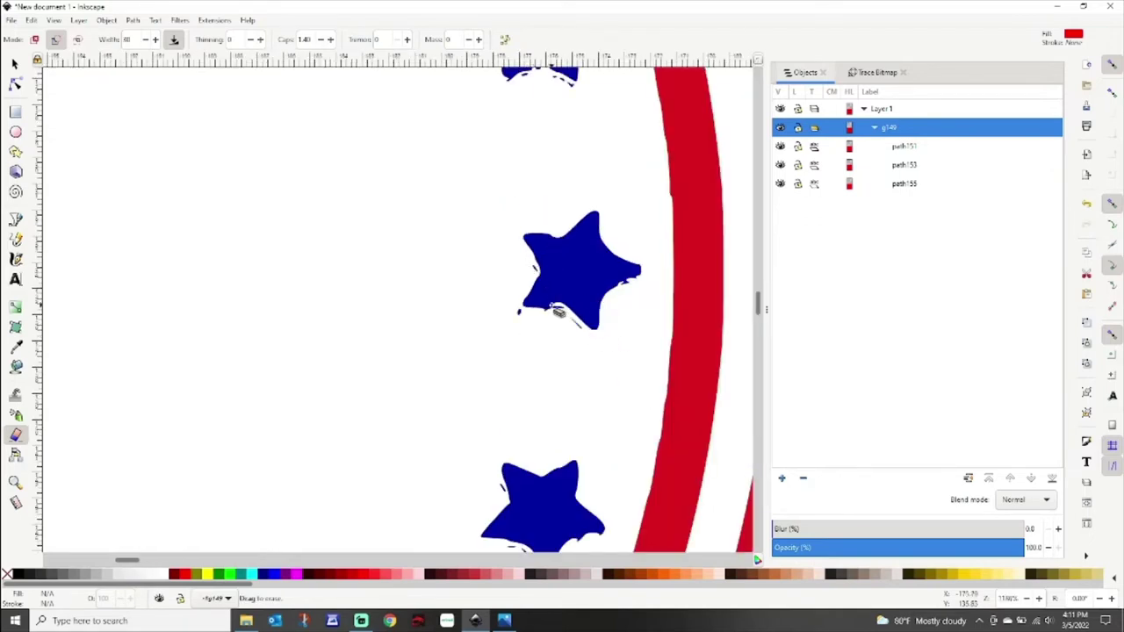
scroll(573, 322, "up", 3)
scroll(567, 318, "down", 3)
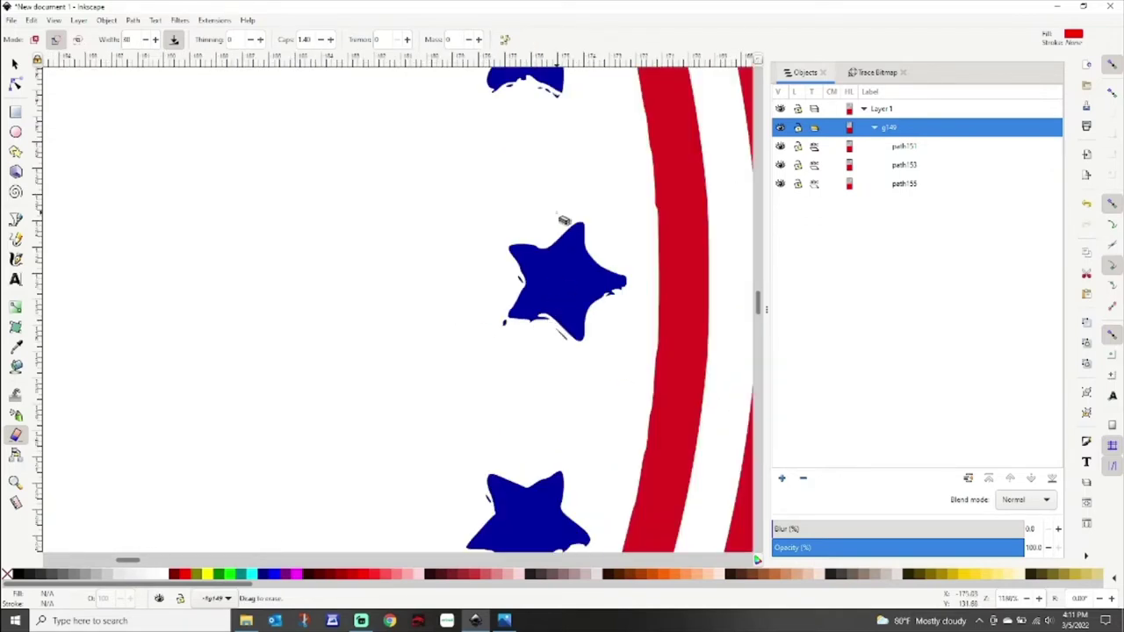
scroll(541, 251, "up", 2)
scroll(542, 250, "up", 2)
scroll(532, 322, "up", 5)
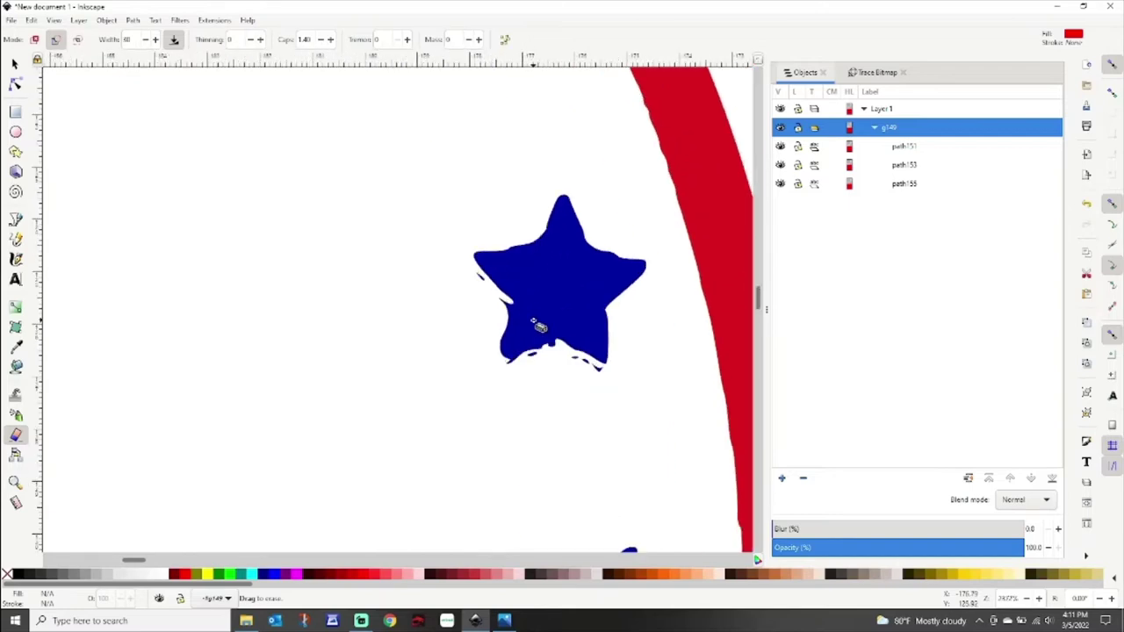
scroll(478, 299, "down", 5)
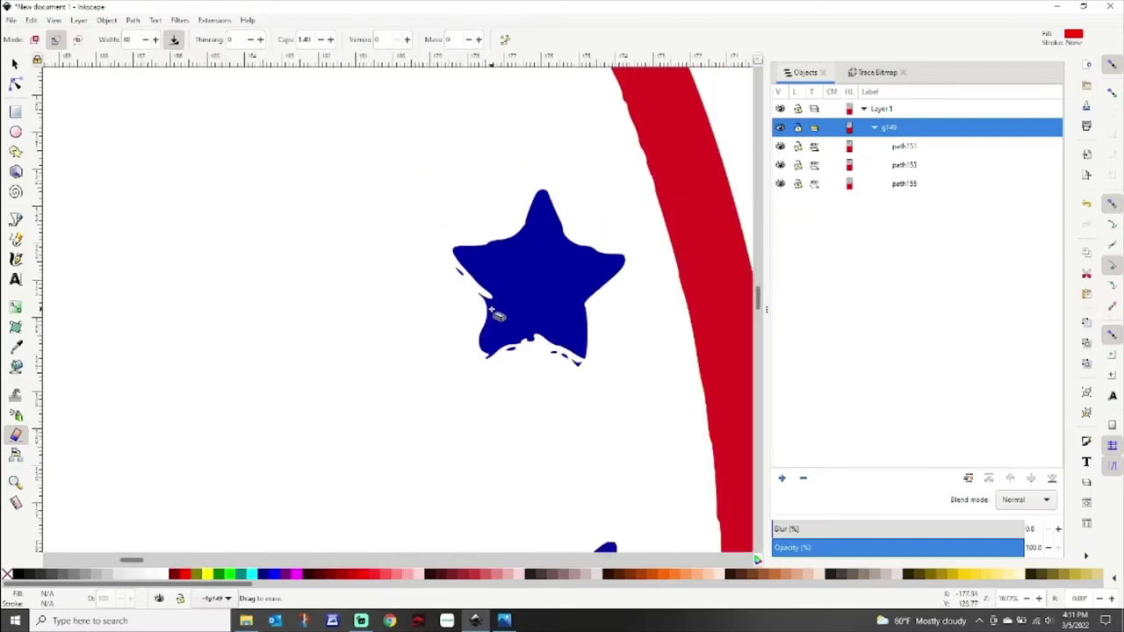
scroll(454, 235, "down", 4)
scroll(483, 293, "up", 3)
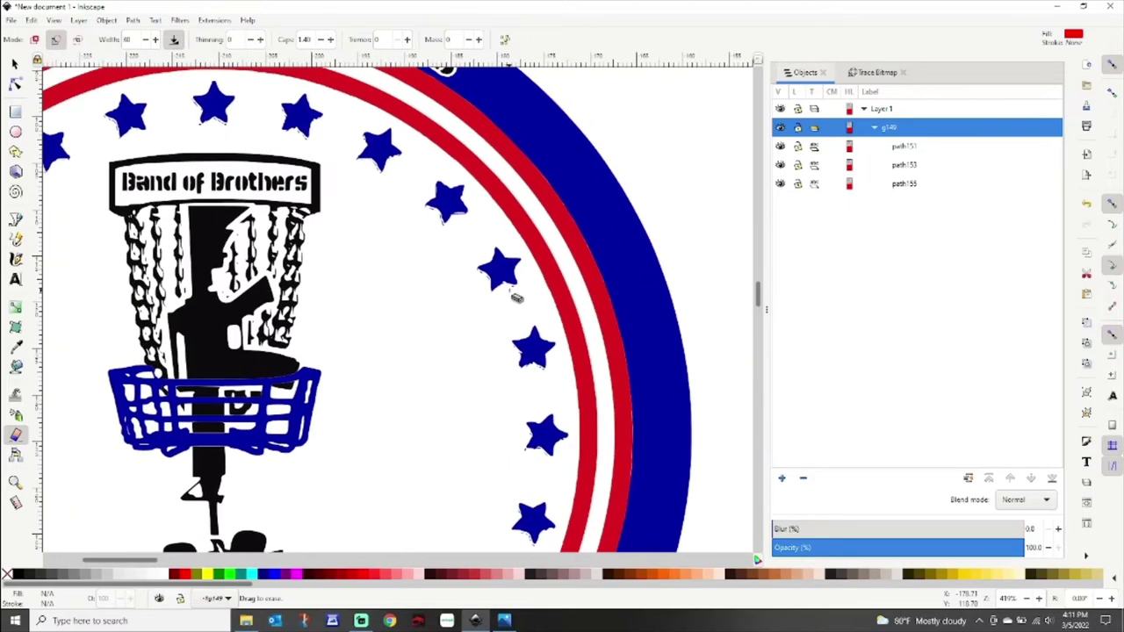
scroll(520, 319, "down", 4)
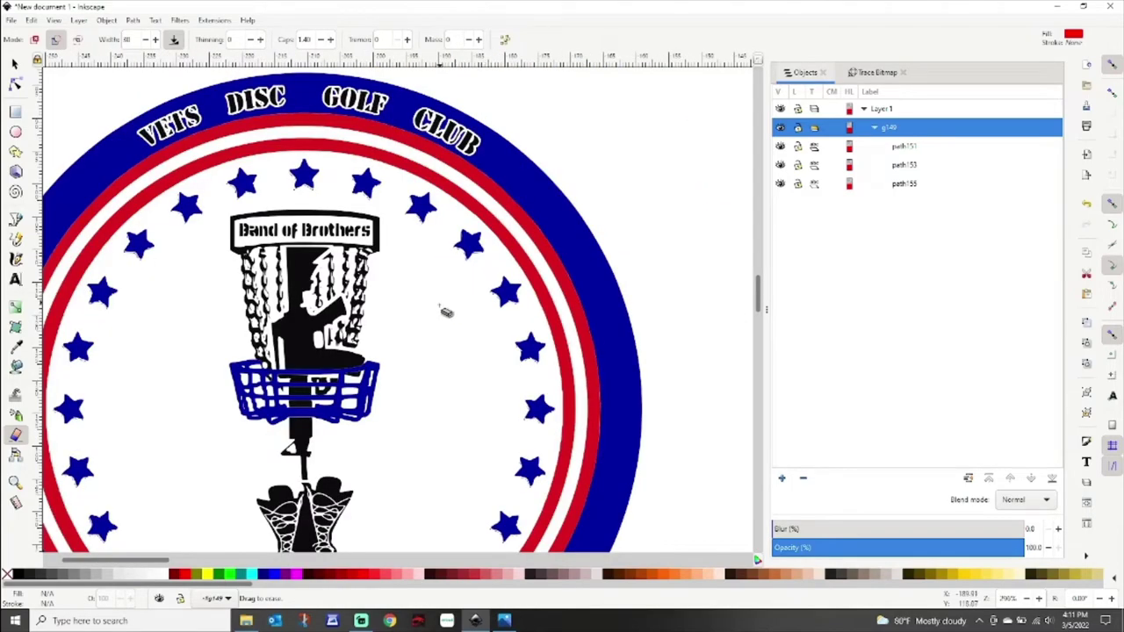
left_click_drag(436, 369, 506, 266)
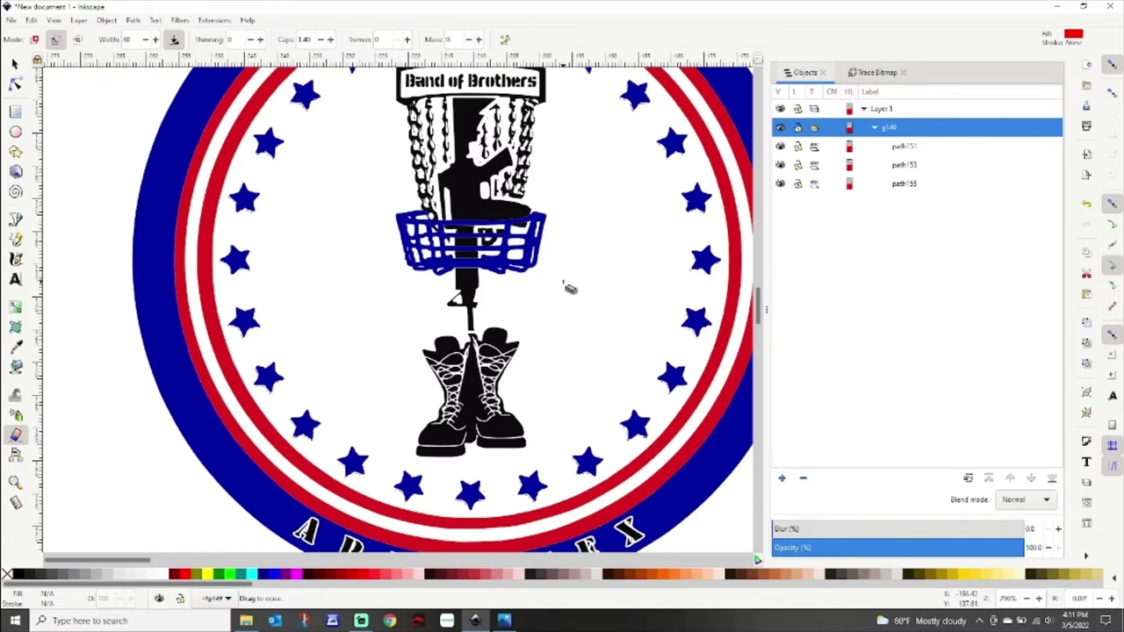
scroll(570, 288, "down", 2)
left_click_drag(584, 295, 517, 318)
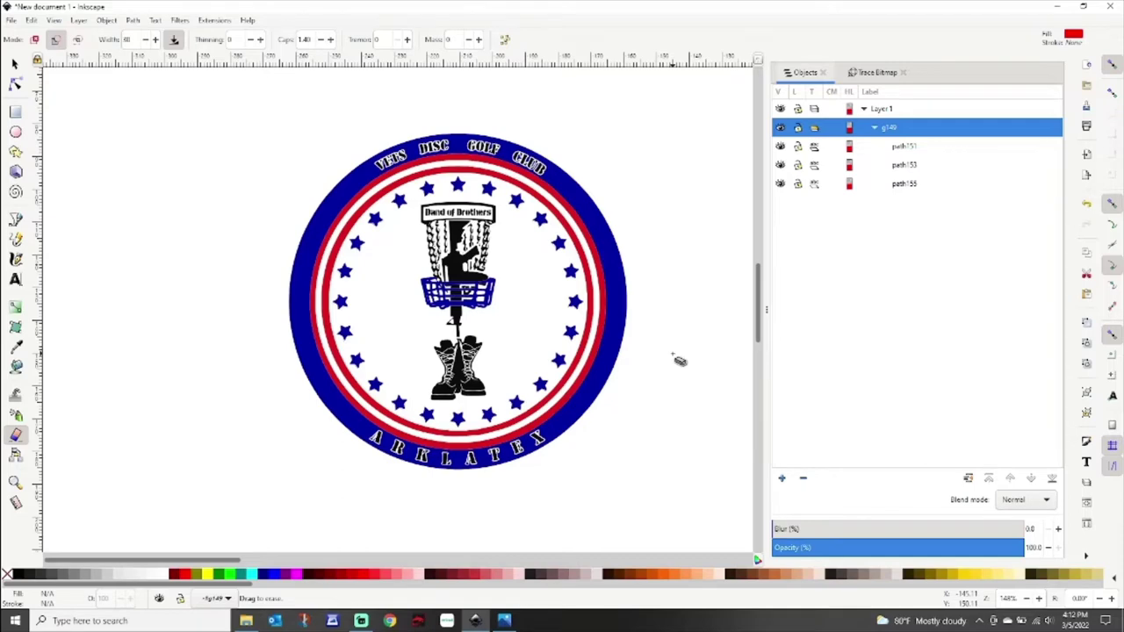
Go through the blue, black and red paths of the traced group and delete the red one.
left_click(899, 166)
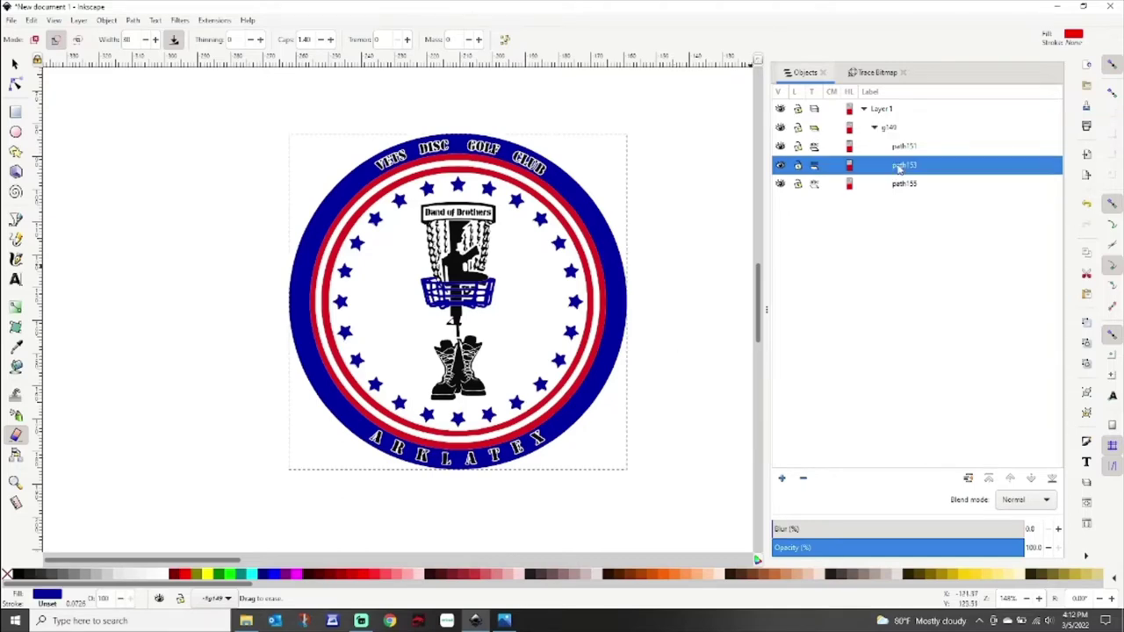
left_click(904, 147)
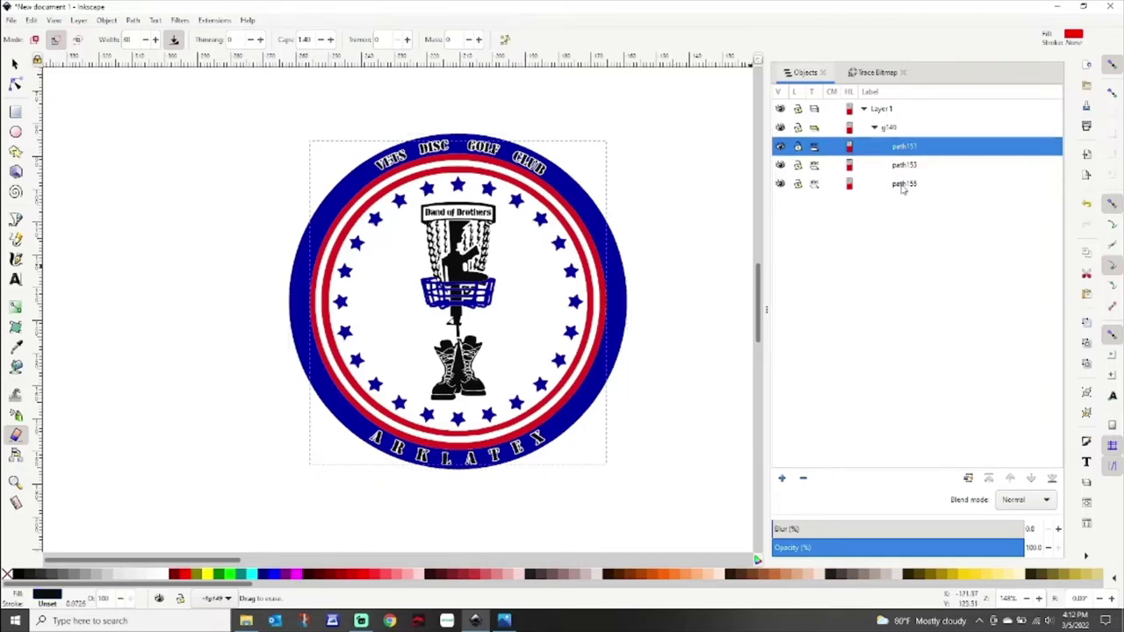
left_click(902, 186)
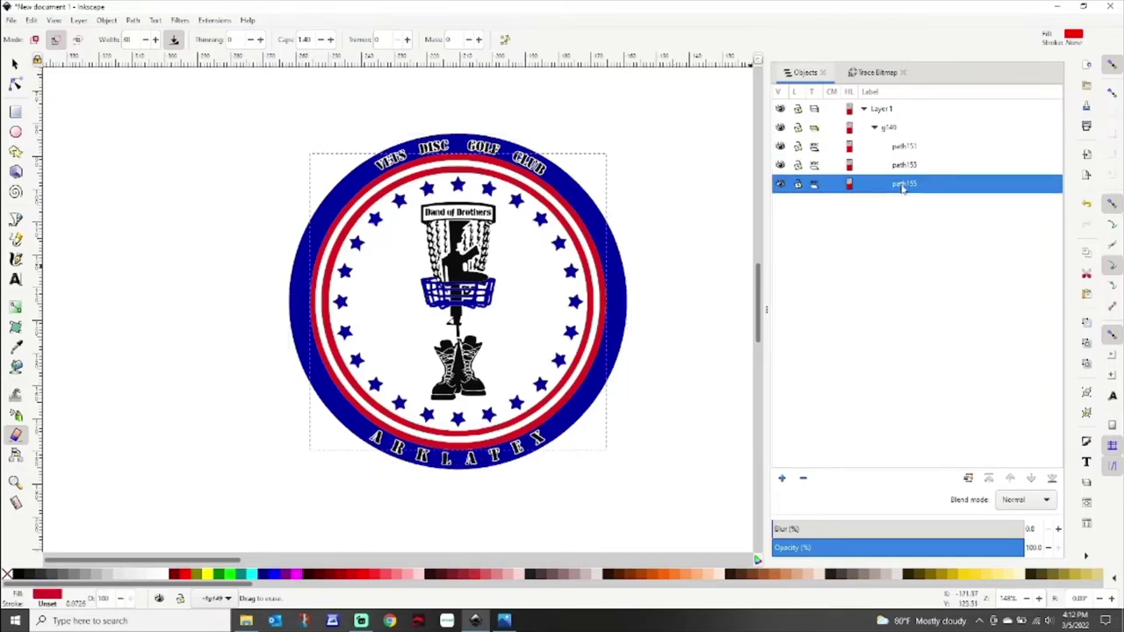
left_click(804, 478)
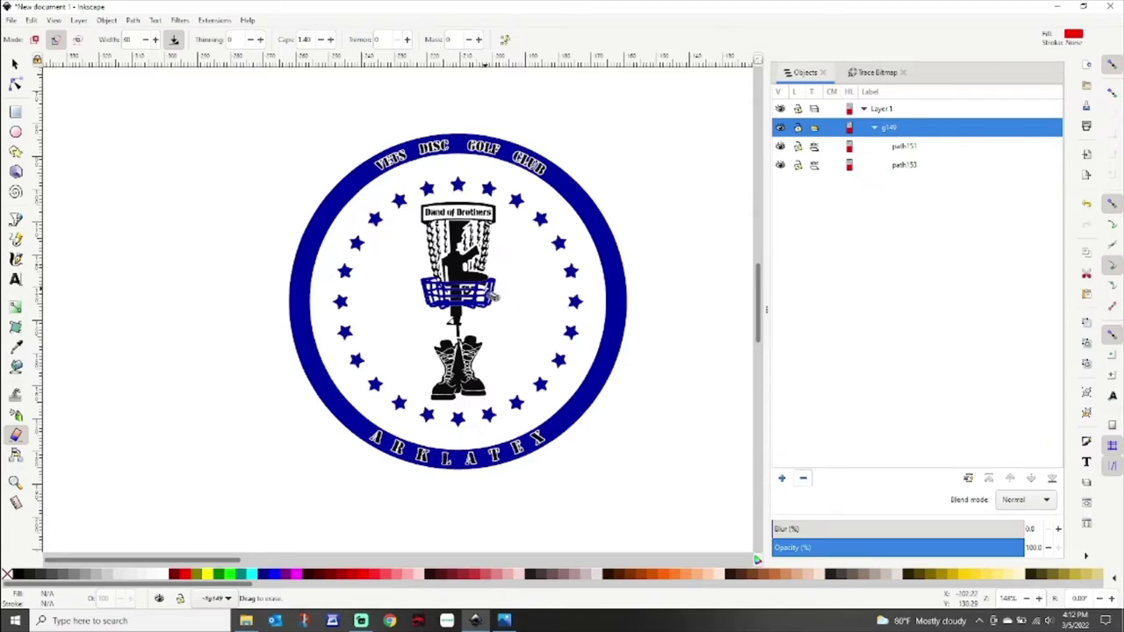
Try deleting the black path to view the blue artwork on its own, and undo the deletion.
left_click(906, 167)
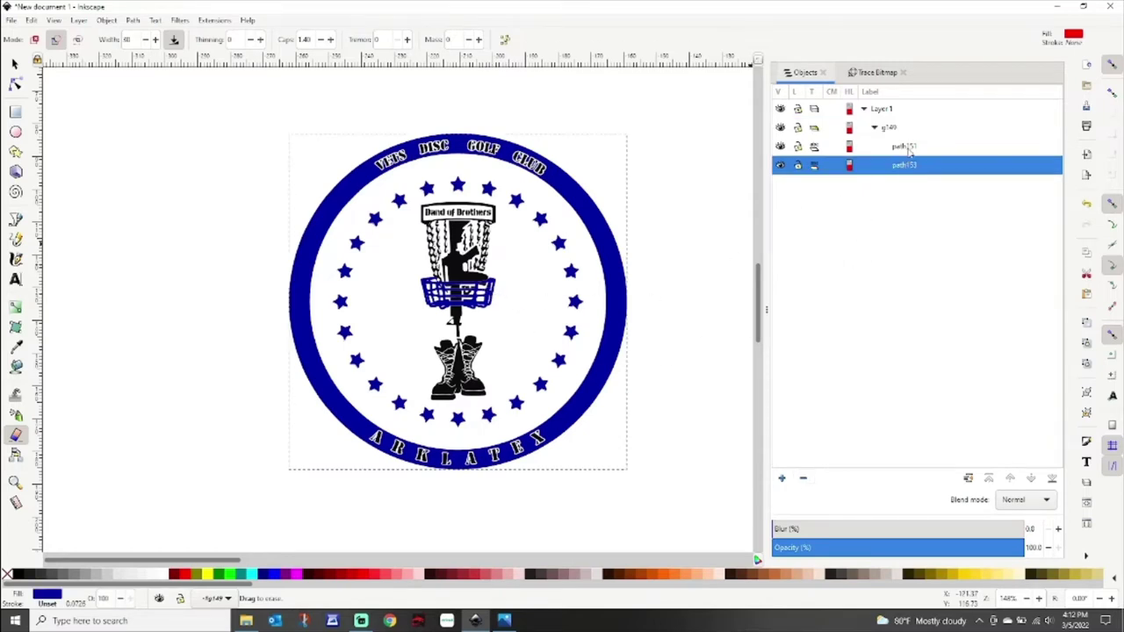
left_click(907, 148)
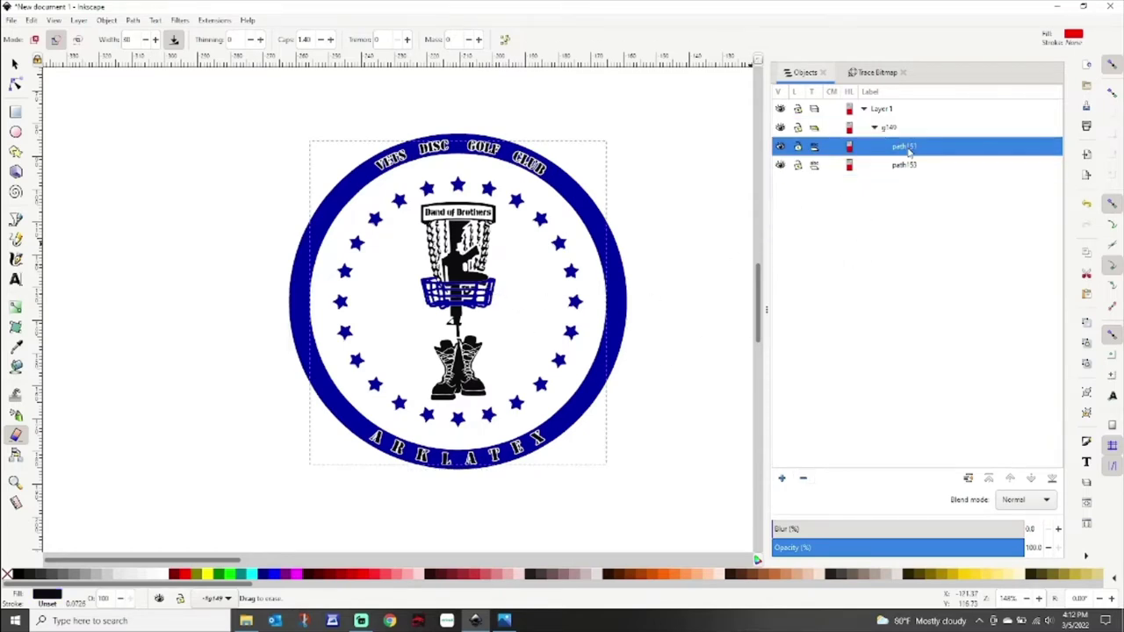
left_click(802, 479)
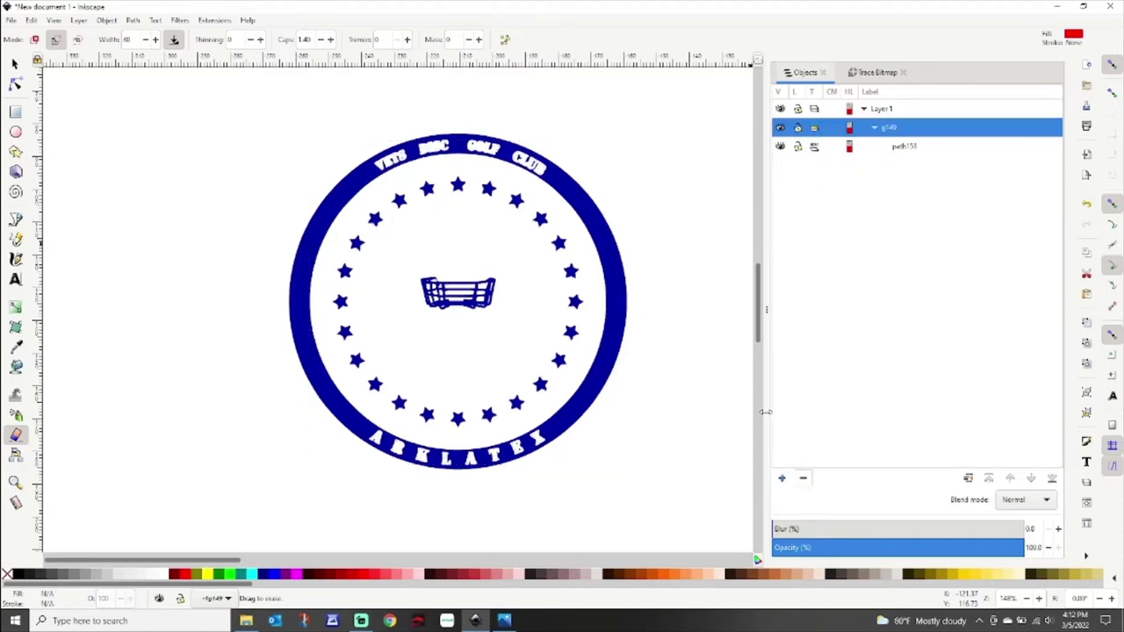
key("ctrl+z")
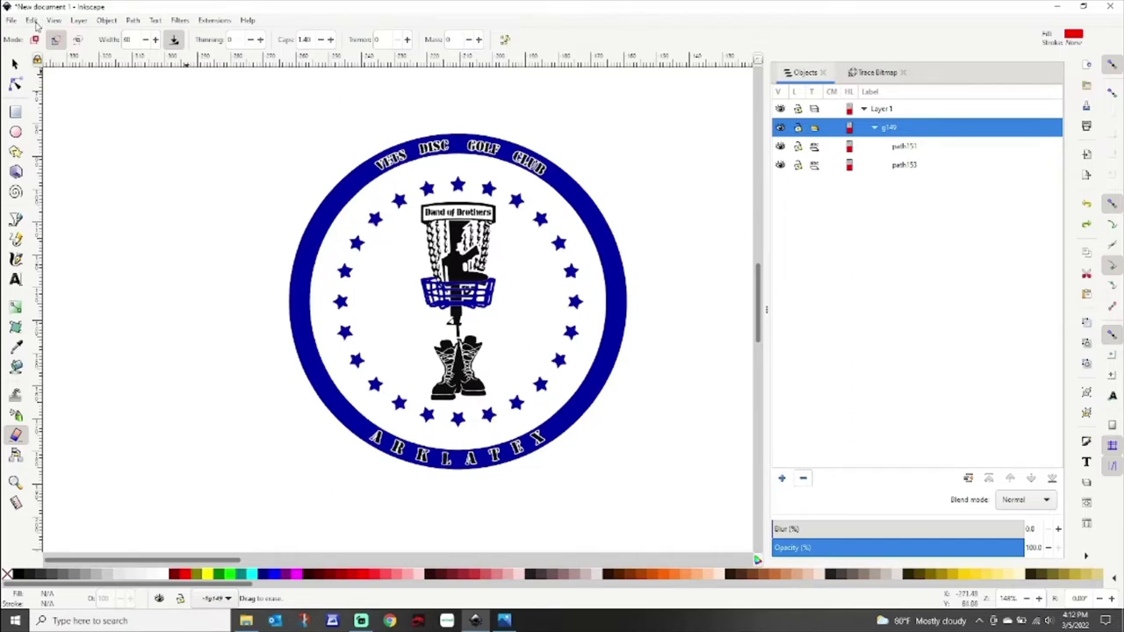
left_click(32, 21)
left_click(254, 109)
Try deleting the blue path to view the black artwork on its own, and undo the deletion.
left_click(905, 169)
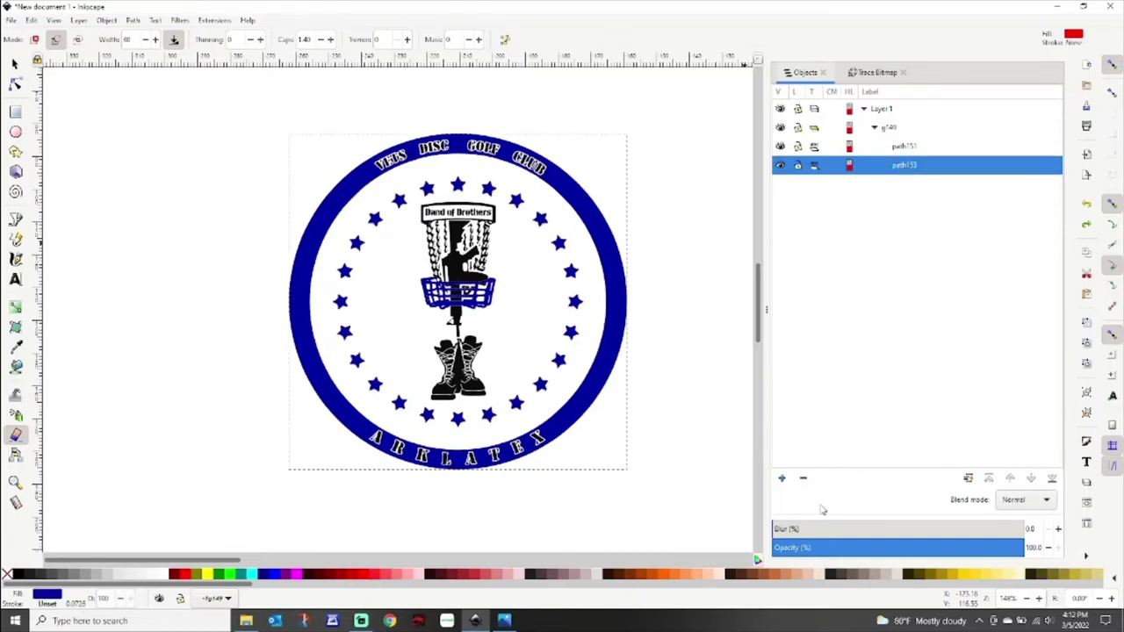
left_click(803, 477)
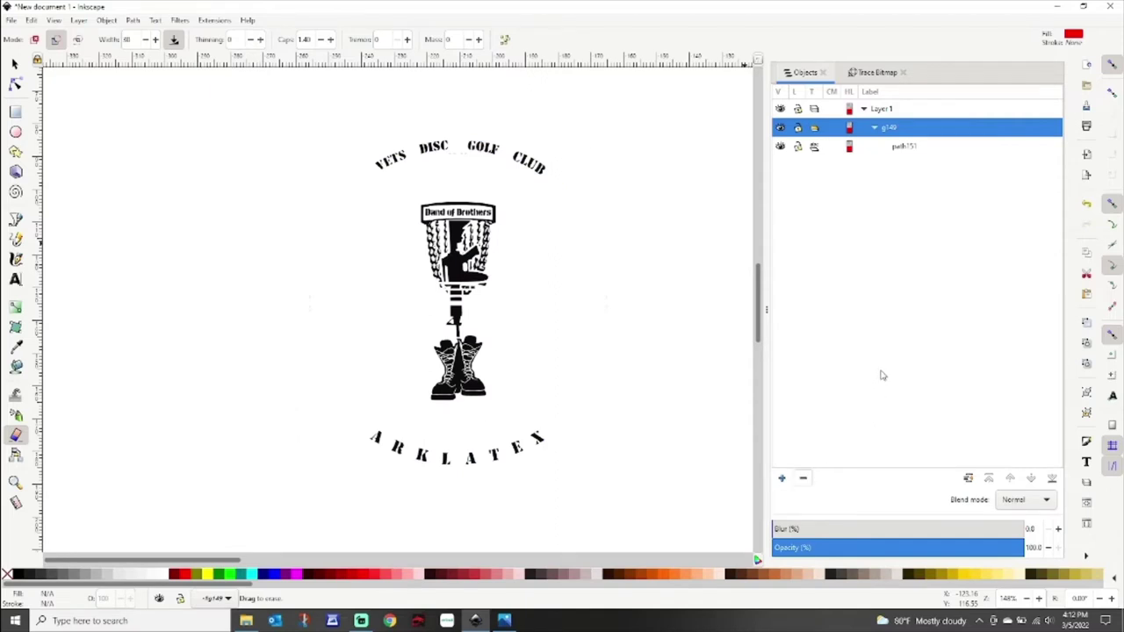
key("ctrl+z")
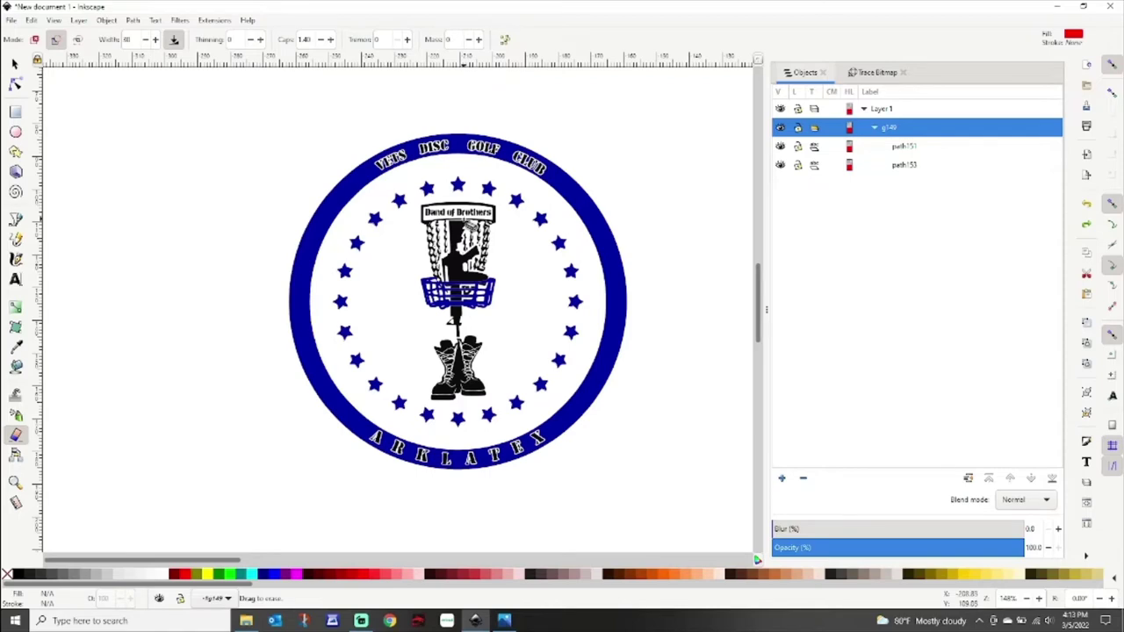
Examine the Band of Brothers lettering, chains and basket up close, then view the whole emblem.
scroll(496, 224, "up", 3)
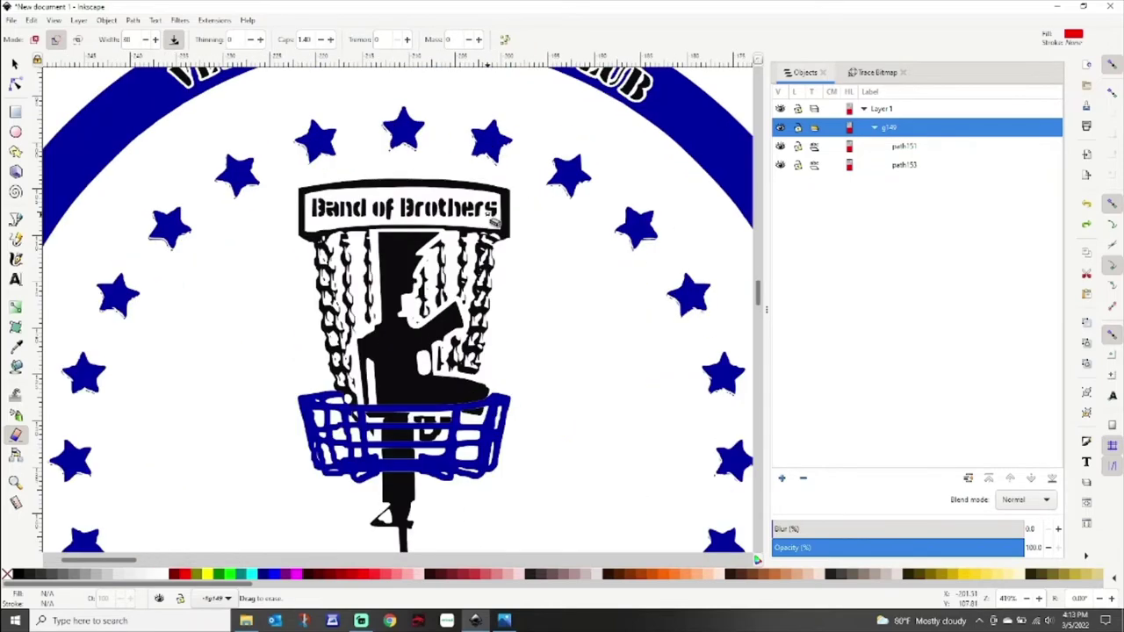
scroll(518, 231, "up", 1)
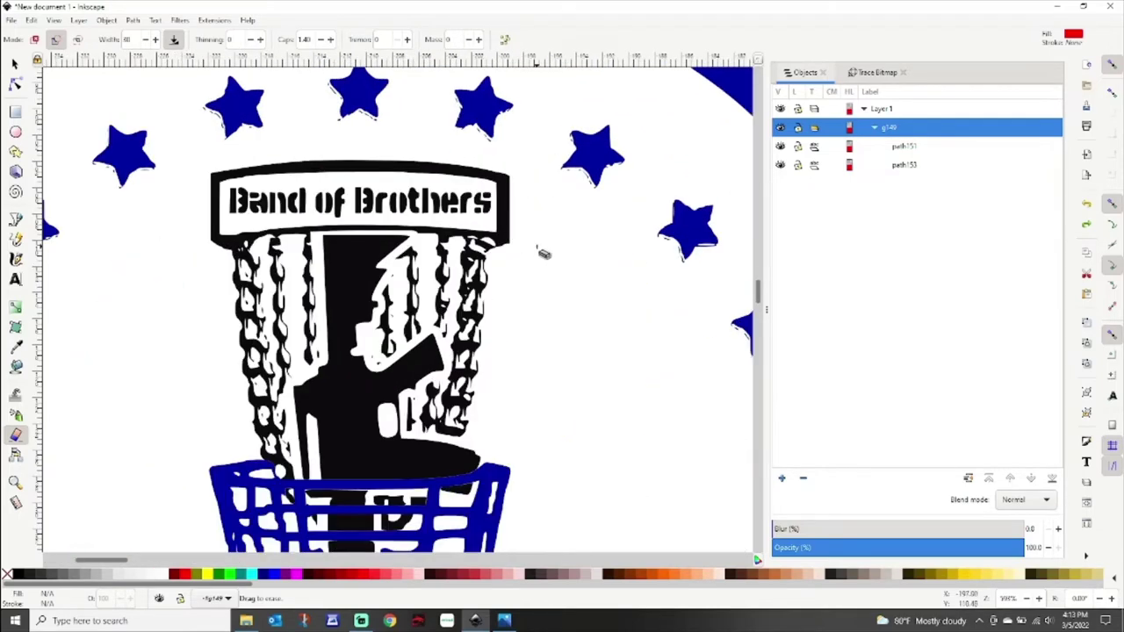
scroll(492, 215, "up", 3)
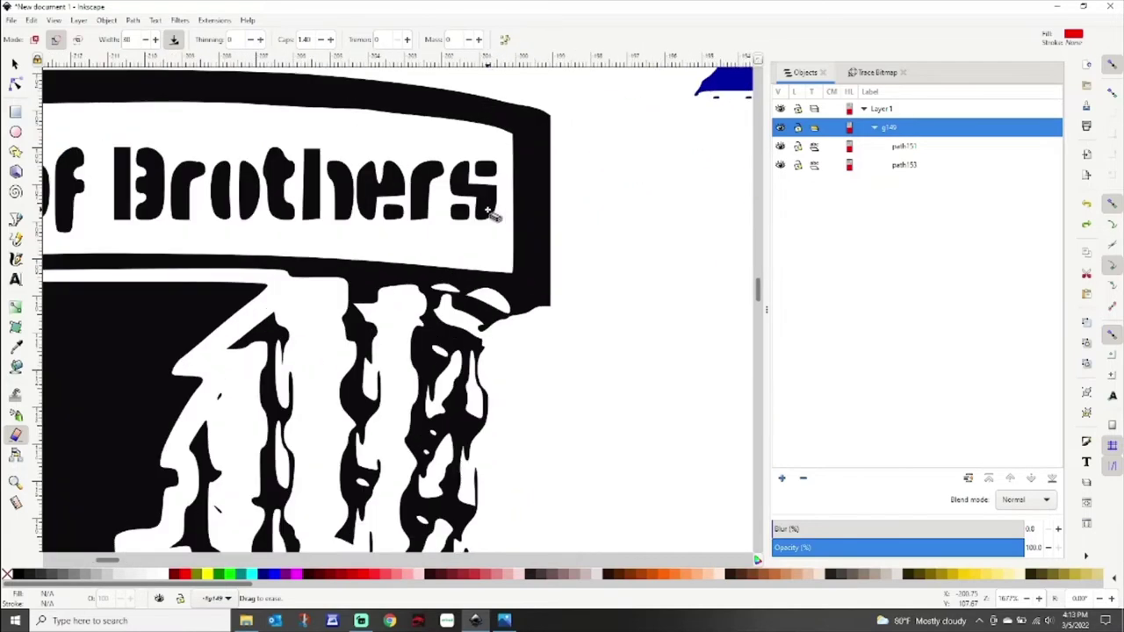
scroll(495, 220, "down", 4)
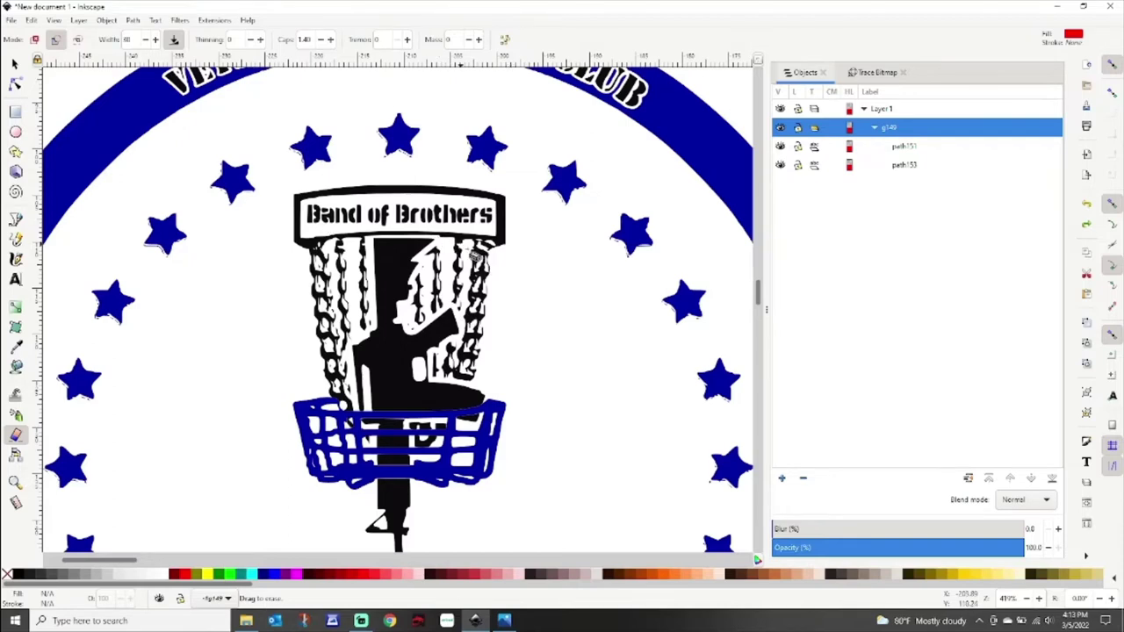
scroll(535, 318, "down", 2)
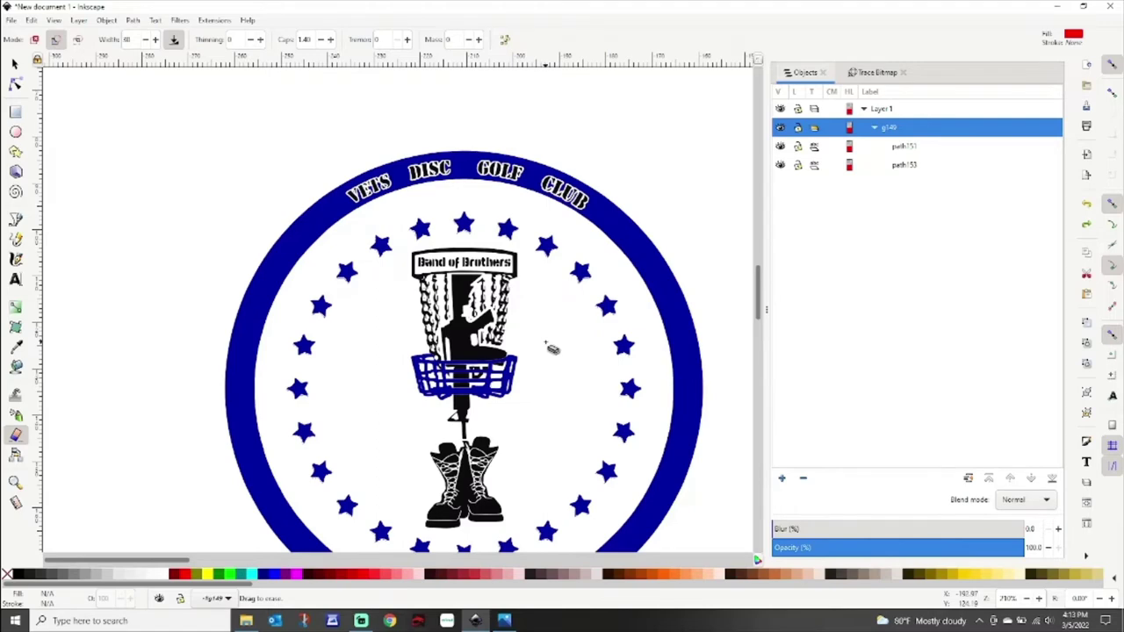
scroll(555, 344, "down", 2)
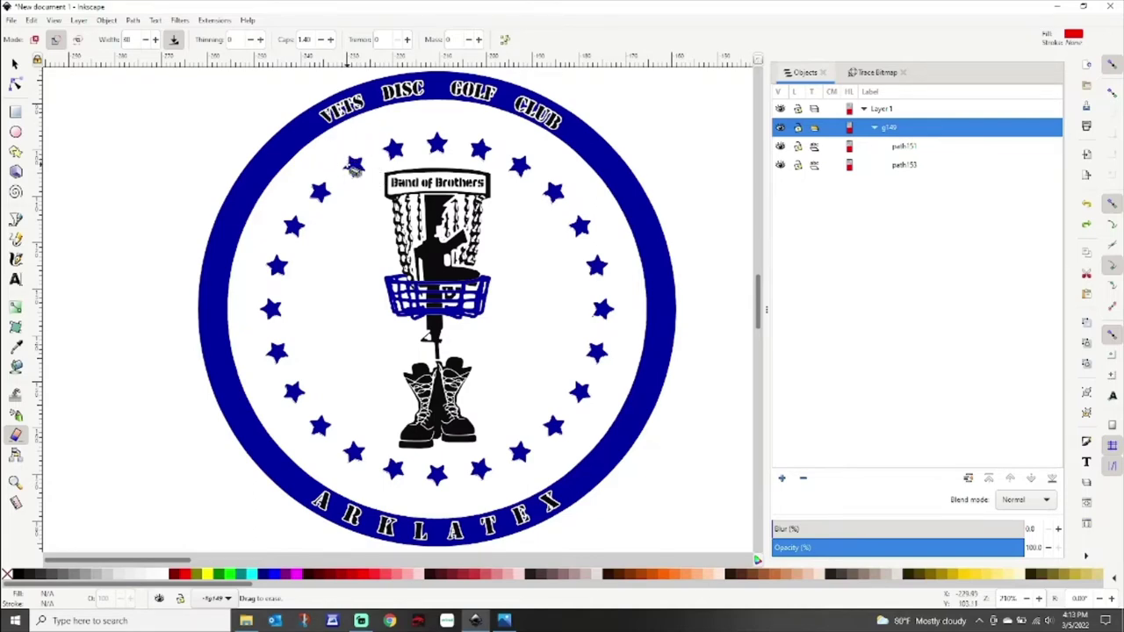
Adjust the Eraser width and erase the four blue stars along the upper-left arc of the star circle.
scroll(354, 167, "up", 2)
scroll(360, 132, "up", 2)
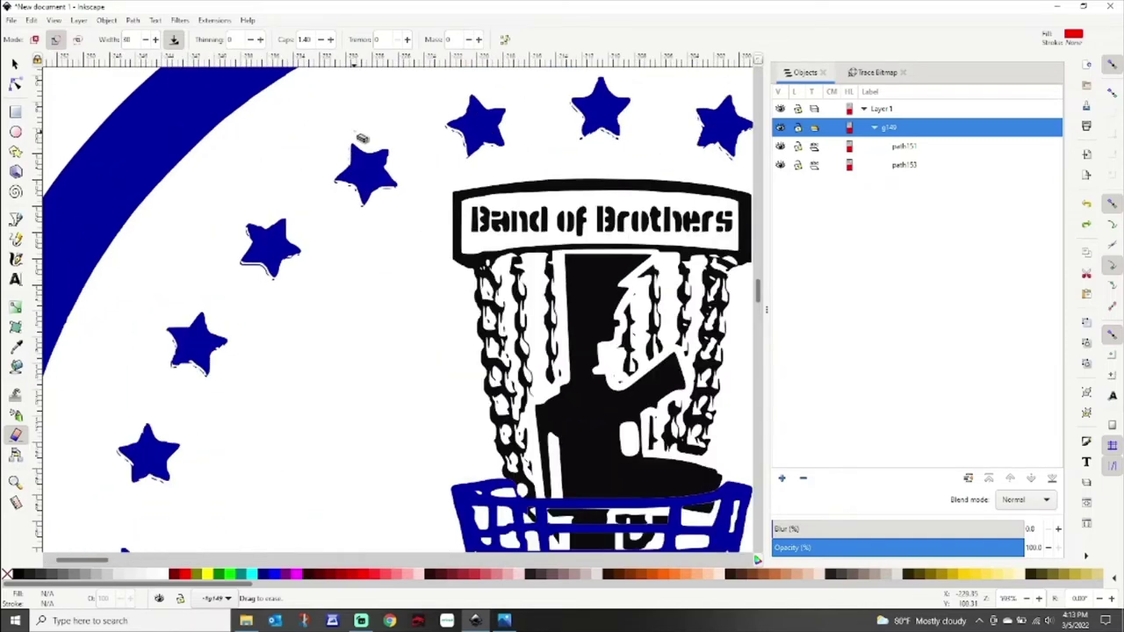
left_click(155, 40)
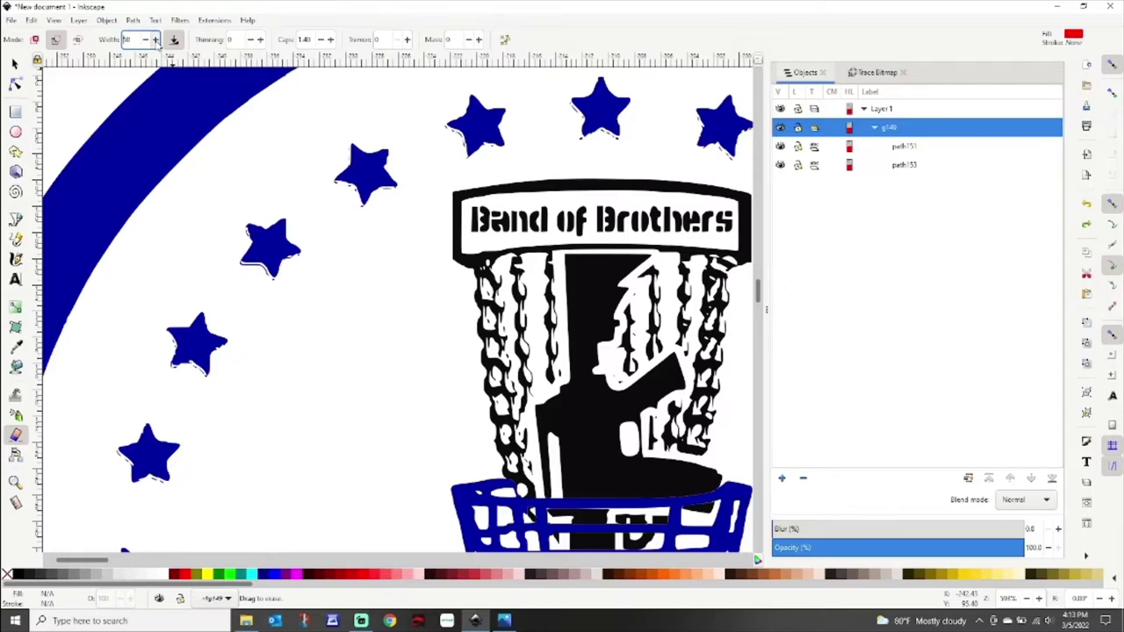
mouse_move(351, 128)
left_mouse_down()
mouse_move(350, 186)
mouse_move(374, 141)
mouse_move(363, 204)
mouse_move(383, 131)
mouse_move(381, 187)
mouse_move(391, 165)
mouse_move(391, 207)
left_mouse_up()
mouse_move(302, 207)
left_mouse_down()
mouse_move(243, 247)
mouse_move(281, 217)
mouse_move(244, 279)
mouse_move(294, 235)
mouse_move(291, 254)
mouse_move(281, 283)
mouse_move(284, 236)
mouse_move(260, 207)
mouse_move(301, 243)
left_mouse_up()
mouse_move(251, 200)
left_mouse_down()
mouse_move(274, 277)
mouse_move(268, 301)
mouse_move(181, 397)
mouse_move(232, 303)
mouse_move(180, 378)
mouse_move(220, 307)
mouse_move(169, 378)
mouse_move(181, 321)
mouse_move(195, 314)
mouse_move(183, 332)
mouse_move(176, 303)
mouse_move(140, 377)
mouse_move(107, 388)
mouse_move(123, 350)
mouse_move(175, 351)
mouse_move(150, 390)
mouse_move(171, 404)
mouse_move(161, 364)
mouse_move(123, 374)
mouse_move(131, 415)
mouse_move(166, 419)
left_mouse_up()
scroll(194, 333, "down", 3)
mouse_move(162, 338)
left_mouse_down()
mouse_move(136, 380)
mouse_move(145, 373)
left_mouse_up()
Erase the leftmost blue star of the circle and the two stars that follow below it.
scroll(215, 393, "down", 4)
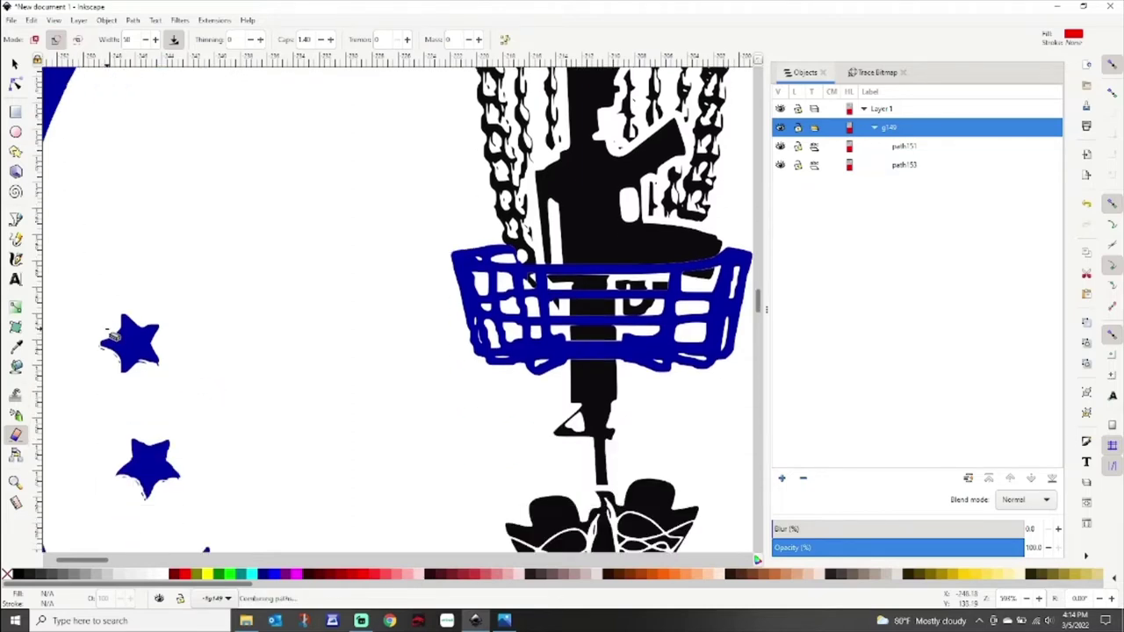
mouse_move(133, 299)
left_mouse_down()
mouse_move(104, 376)
mouse_move(148, 307)
mouse_move(128, 386)
mouse_move(163, 328)
mouse_move(159, 390)
mouse_move(172, 316)
mouse_move(146, 397)
left_mouse_up()
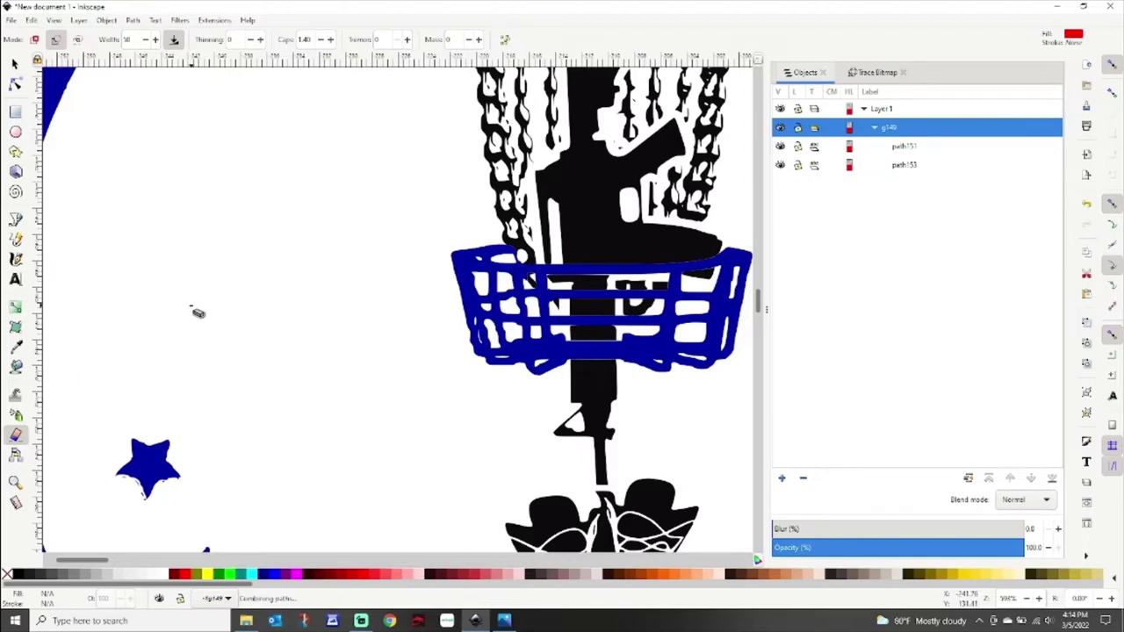
scroll(166, 414, "down", 3)
mouse_move(130, 303)
left_mouse_down()
mouse_move(122, 402)
mouse_move(142, 325)
mouse_move(126, 400)
mouse_move(180, 336)
mouse_move(160, 415)
mouse_move(151, 411)
mouse_move(172, 347)
mouse_move(178, 409)
mouse_move(177, 354)
mouse_move(202, 356)
mouse_move(131, 418)
mouse_move(175, 395)
left_mouse_up()
scroll(209, 396, "down", 3)
mouse_move(163, 325)
left_mouse_down()
mouse_move(170, 409)
mouse_move(193, 331)
mouse_move(187, 438)
mouse_move(211, 350)
mouse_move(201, 430)
mouse_move(225, 379)
mouse_move(223, 430)
left_mouse_up()
Erase the next three stars along the lower-left arc up to the boots, including the leftover specks.
scroll(231, 389, "down", 3)
mouse_move(228, 305)
left_mouse_down()
mouse_move(249, 434)
mouse_move(260, 369)
mouse_move(262, 437)
mouse_move(278, 341)
mouse_move(283, 437)
mouse_move(294, 369)
mouse_move(309, 444)
left_mouse_up()
mouse_move(368, 409)
left_mouse_down()
mouse_move(337, 486)
mouse_move(392, 422)
mouse_move(344, 505)
mouse_move(384, 454)
mouse_move(363, 509)
mouse_move(410, 441)
mouse_move(384, 513)
mouse_move(398, 451)
left_mouse_up()
scroll(404, 449, "down", 4)
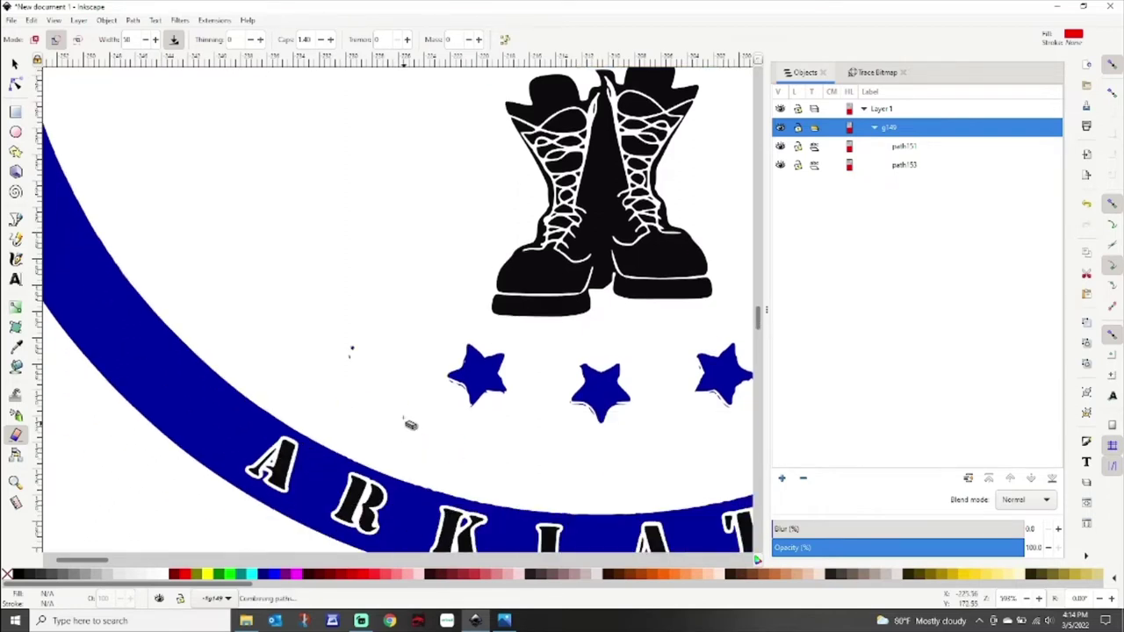
left_click_drag(369, 337, 349, 378)
mouse_move(461, 351)
left_mouse_down()
mouse_move(524, 361)
mouse_move(455, 364)
mouse_move(514, 378)
mouse_move(485, 391)
mouse_move(428, 387)
mouse_move(485, 383)
mouse_move(500, 394)
mouse_move(457, 399)
mouse_move(480, 410)
mouse_move(497, 390)
mouse_move(510, 401)
mouse_move(492, 428)
mouse_move(465, 423)
left_mouse_up()
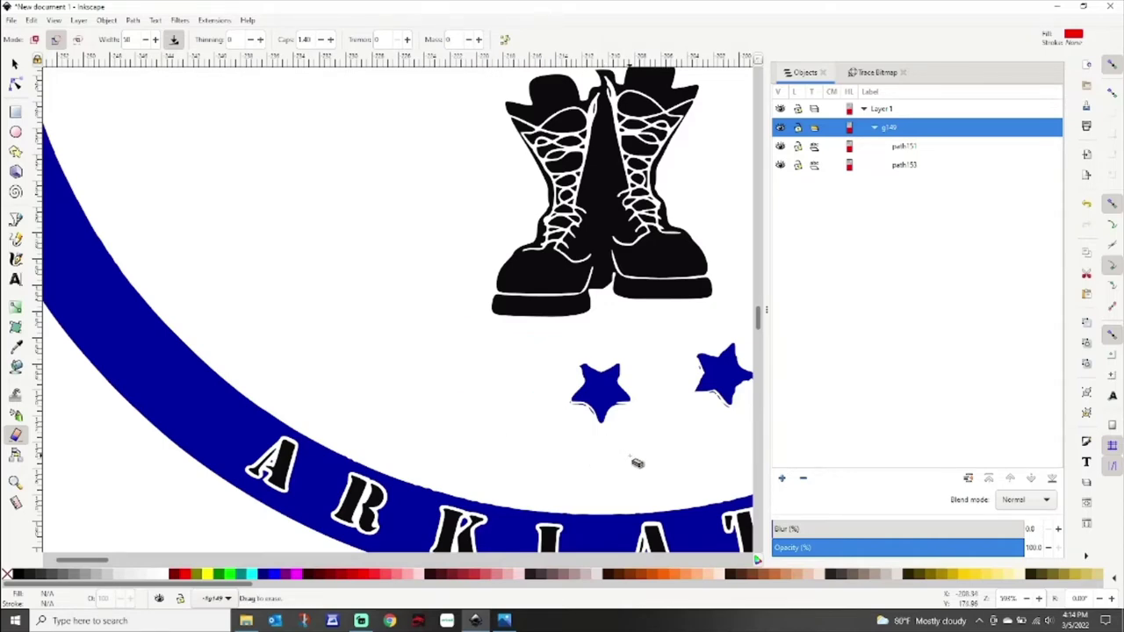
scroll(638, 465, "right", 6)
scroll(527, 439, "down", 1)
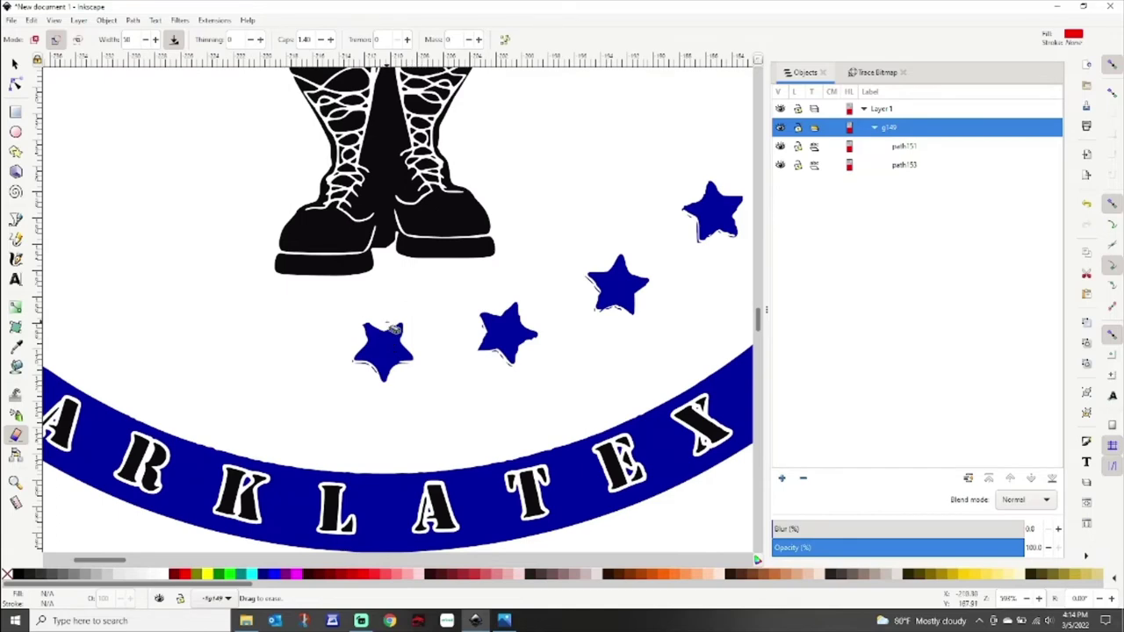
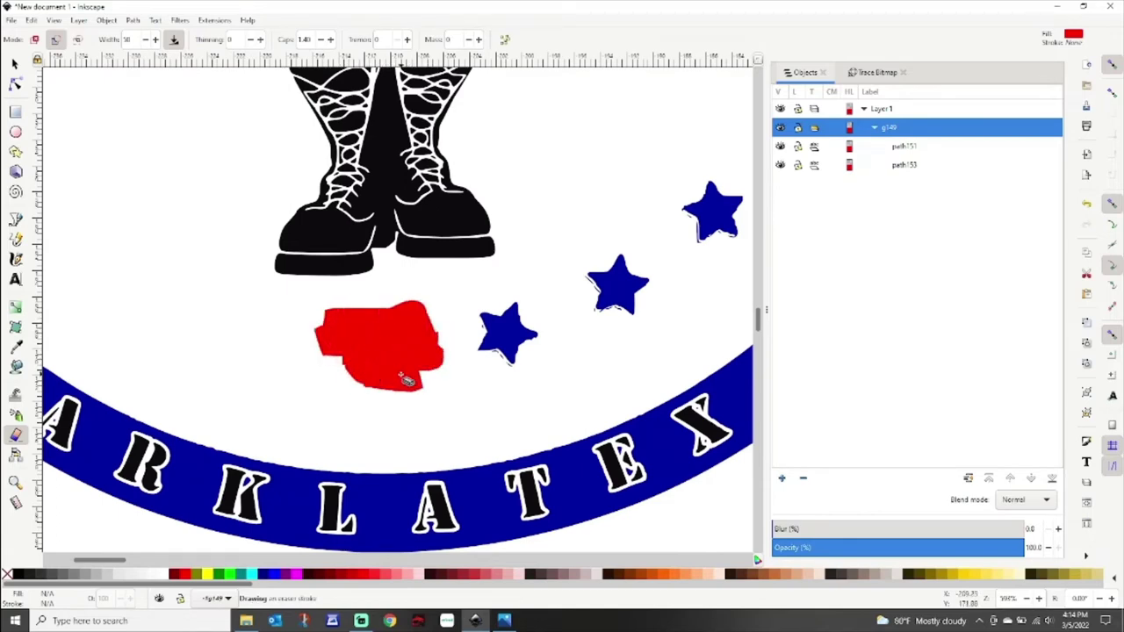
Erase the blue stars along the lower-right arc, from beside the boots up towards the basket.
mouse_move(549, 313)
left_mouse_down()
mouse_move(458, 317)
mouse_move(487, 317)
mouse_move(481, 346)
mouse_move(558, 327)
mouse_move(495, 348)
mouse_move(530, 361)
mouse_move(453, 355)
left_mouse_up()
mouse_move(642, 251)
left_mouse_down()
mouse_move(606, 285)
mouse_move(656, 261)
mouse_move(617, 300)
mouse_move(627, 327)
mouse_move(602, 313)
mouse_move(649, 300)
mouse_move(591, 324)
mouse_move(396, 352)
left_mouse_up()
mouse_move(459, 211)
left_mouse_down()
mouse_move(411, 274)
mouse_move(455, 230)
mouse_move(426, 285)
mouse_move(473, 237)
mouse_move(459, 262)
mouse_move(475, 249)
mouse_move(462, 297)
left_mouse_up()
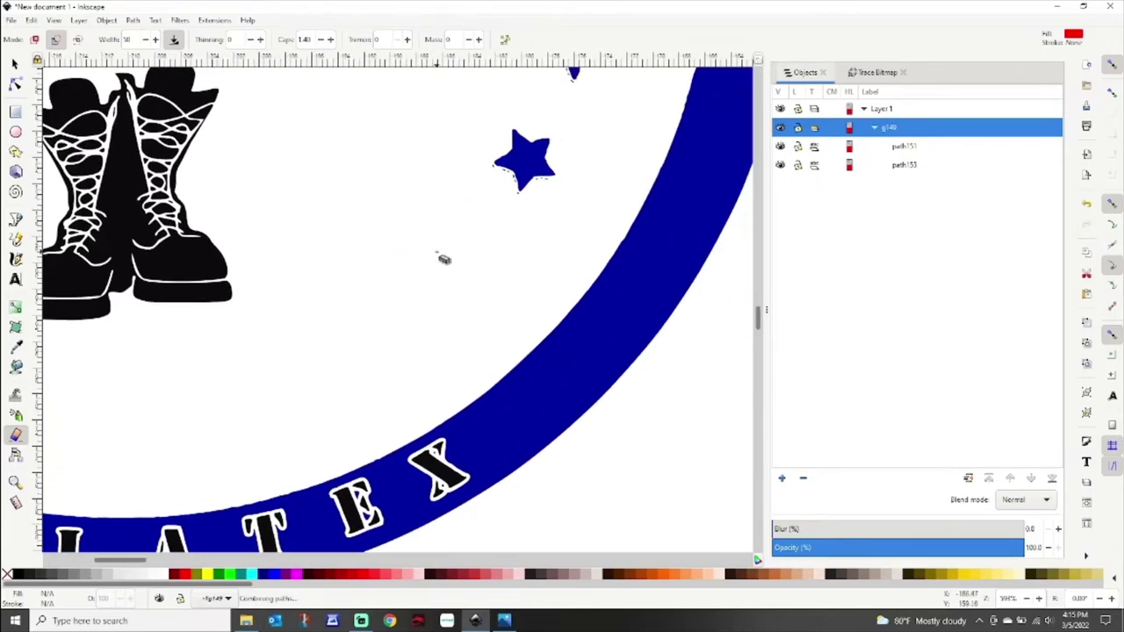
scroll(437, 316, "up", 3)
scroll(437, 316, "right", 2)
mouse_move(471, 218)
left_mouse_down()
mouse_move(443, 263)
mouse_move(490, 210)
mouse_move(460, 311)
mouse_move(501, 210)
mouse_move(492, 265)
mouse_move(505, 241)
mouse_move(456, 259)
mouse_move(473, 202)
mouse_move(470, 260)
mouse_move(512, 228)
mouse_move(477, 289)
mouse_move(491, 261)
left_mouse_up()
Erase the next blue stars up the right side of the circle, level with the basket and chains.
scroll(494, 336, "up", 3)
scroll(494, 337, "right", 1)
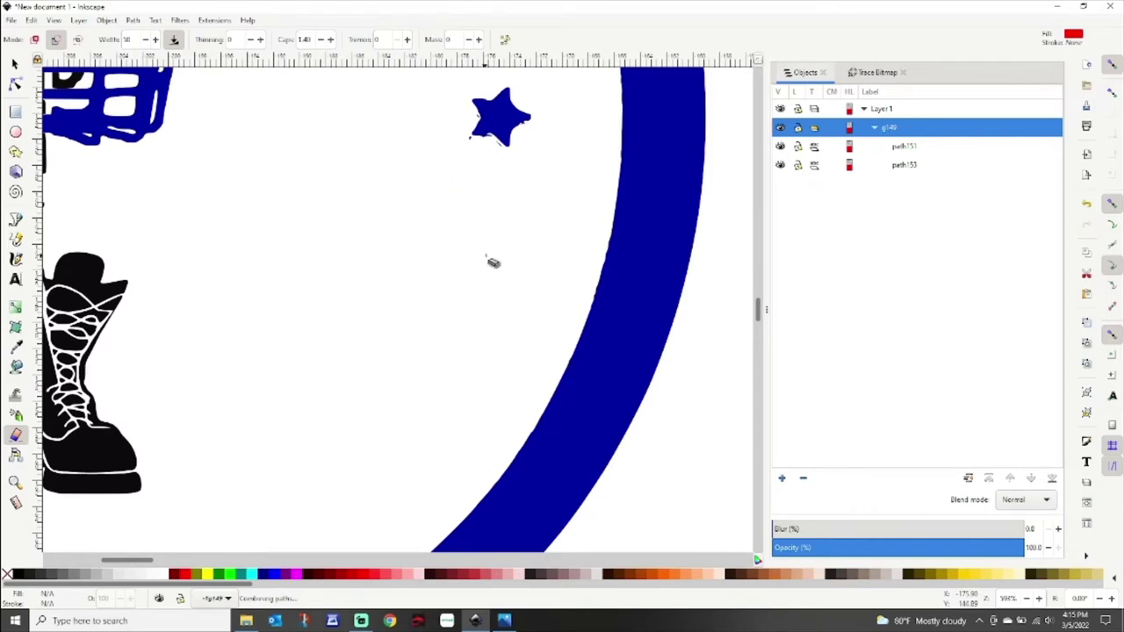
scroll(527, 230, "up", 3)
scroll(527, 230, "right", 1)
mouse_move(517, 195)
left_mouse_down()
mouse_move(467, 220)
mouse_move(468, 251)
mouse_move(431, 238)
mouse_move(440, 272)
mouse_move(465, 188)
mouse_move(524, 251)
mouse_move(483, 220)
mouse_move(454, 318)
mouse_move(420, 286)
mouse_move(439, 293)
mouse_move(427, 269)
mouse_move(426, 301)
mouse_move(498, 303)
left_mouse_up()
scroll(479, 333, "up", 4)
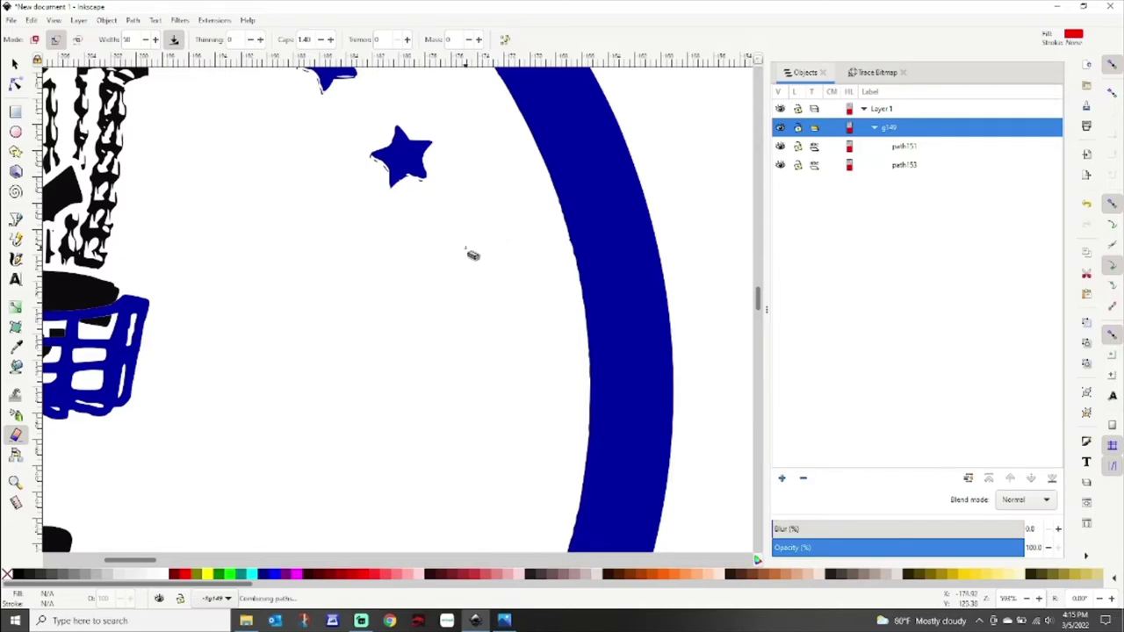
scroll(451, 231, "up", 3)
scroll(451, 231, "left", 3)
mouse_move(532, 251)
left_mouse_down()
mouse_move(519, 317)
mouse_move(517, 240)
mouse_move(518, 291)
mouse_move(497, 272)
mouse_move(497, 235)
mouse_move(517, 300)
mouse_move(494, 315)
mouse_move(476, 266)
mouse_move(515, 290)
left_mouse_up()
Erase the remaining stars along the upper-right arc, up to the one just outside the Band of Brothers sign.
scroll(505, 280, "up", 3)
scroll(505, 281, "left", 2)
mouse_move(508, 220)
left_mouse_down()
mouse_move(511, 303)
mouse_move(486, 225)
mouse_move(505, 294)
mouse_move(474, 257)
mouse_move(474, 287)
mouse_move(465, 258)
mouse_move(491, 296)
left_mouse_up()
scroll(497, 293, "up", 3)
scroll(497, 293, "left", 2)
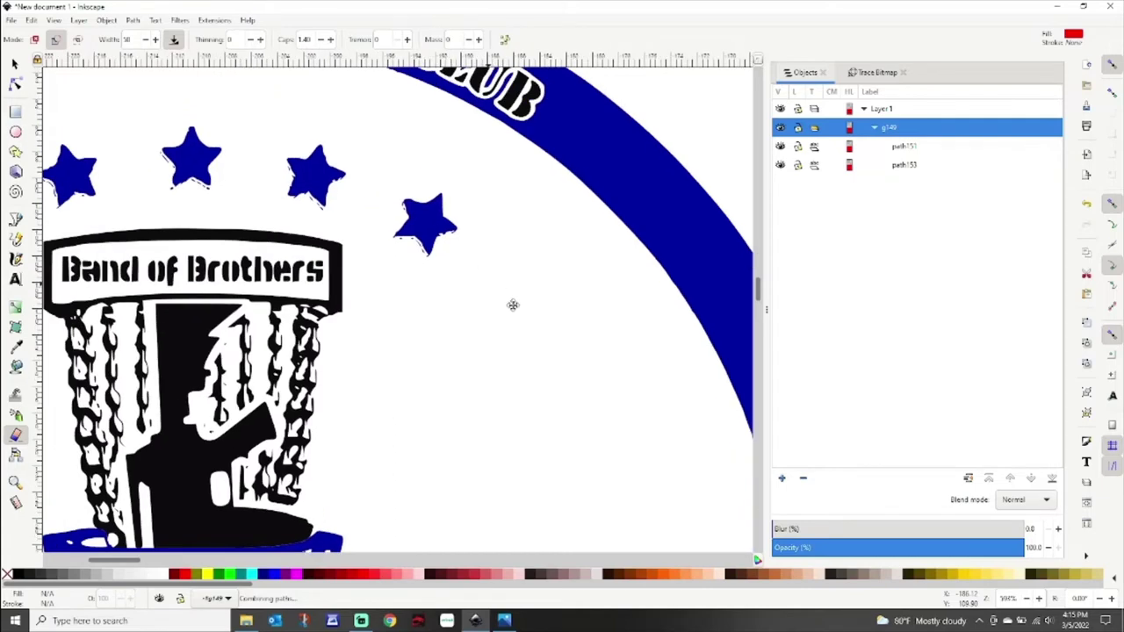
mouse_move(505, 221)
left_mouse_down()
mouse_move(511, 303)
mouse_move(507, 294)
left_mouse_up()
mouse_move(475, 232)
left_mouse_down()
mouse_move(482, 268)
mouse_move(495, 303)
mouse_move(480, 246)
mouse_move(474, 304)
mouse_move(469, 274)
mouse_move(496, 330)
mouse_move(502, 299)
mouse_move(488, 332)
mouse_move(514, 325)
left_mouse_up()
Erase the last three blue stars above the Band of Brothers sign and switch to the Selector tool.
scroll(577, 283, "up", 1)
scroll(577, 283, "left", 2)
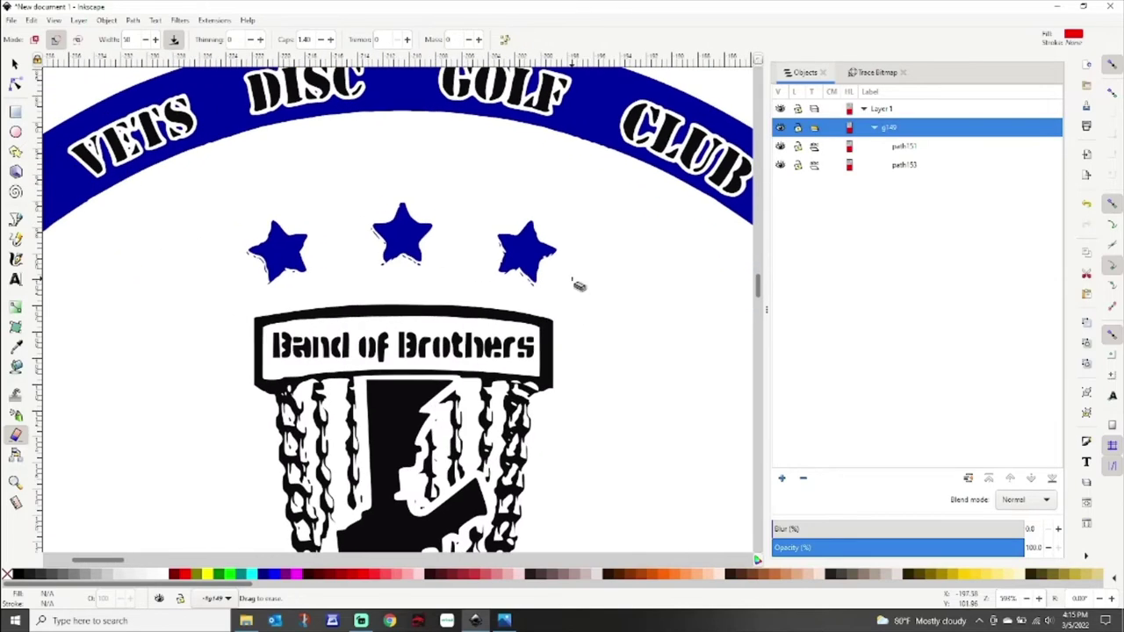
mouse_move(562, 233)
left_mouse_down()
mouse_move(526, 232)
mouse_move(562, 250)
mouse_move(496, 254)
mouse_move(556, 278)
mouse_move(527, 285)
mouse_move(543, 263)
left_mouse_up()
mouse_move(429, 207)
left_mouse_down()
mouse_move(383, 229)
mouse_move(445, 230)
mouse_move(358, 244)
mouse_move(442, 250)
mouse_move(380, 260)
mouse_move(435, 263)
left_mouse_up()
mouse_move(279, 212)
left_mouse_down()
mouse_move(246, 254)
mouse_move(325, 241)
mouse_move(256, 278)
mouse_move(315, 264)
mouse_move(264, 277)
mouse_move(331, 233)
left_mouse_up()
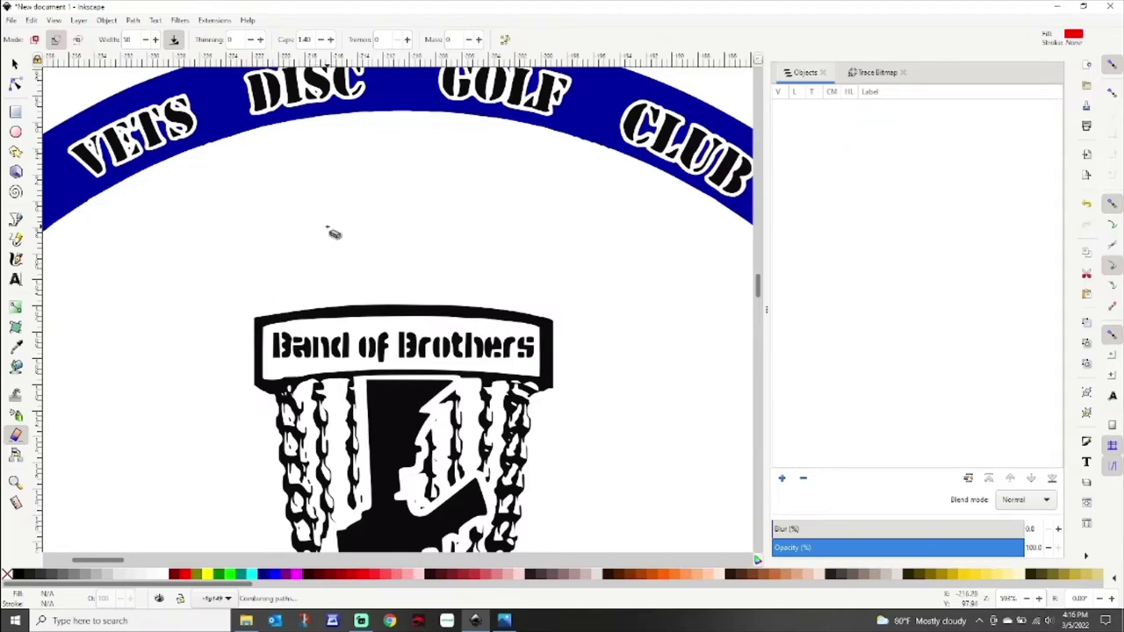
scroll(413, 243, "down", 3)
scroll(411, 243, "down", 4, "ctrl")
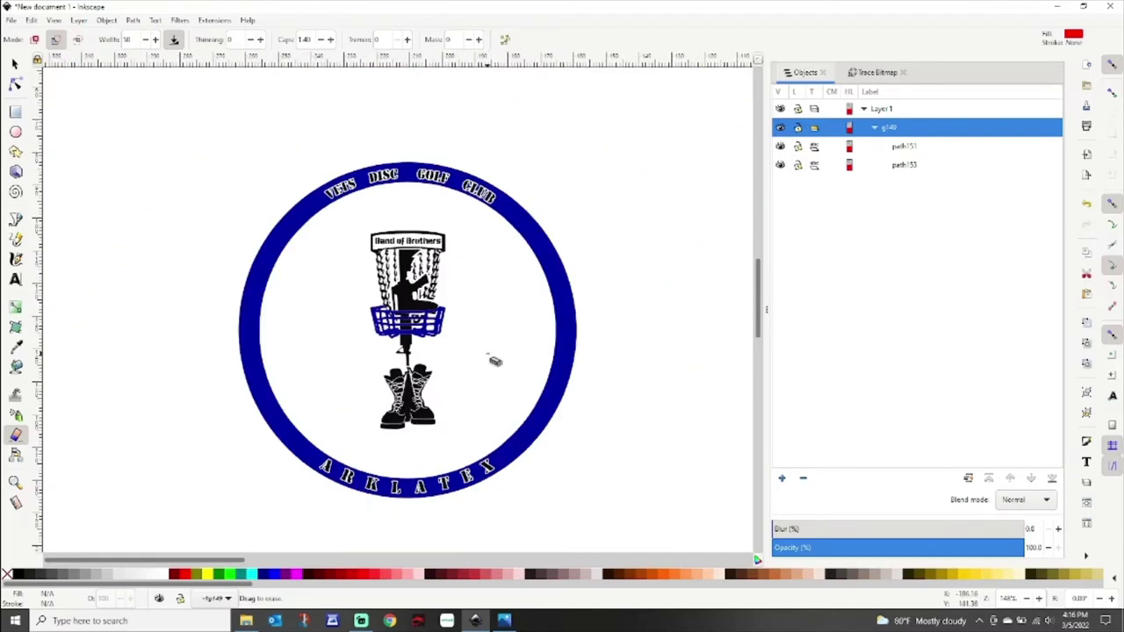
key("s")
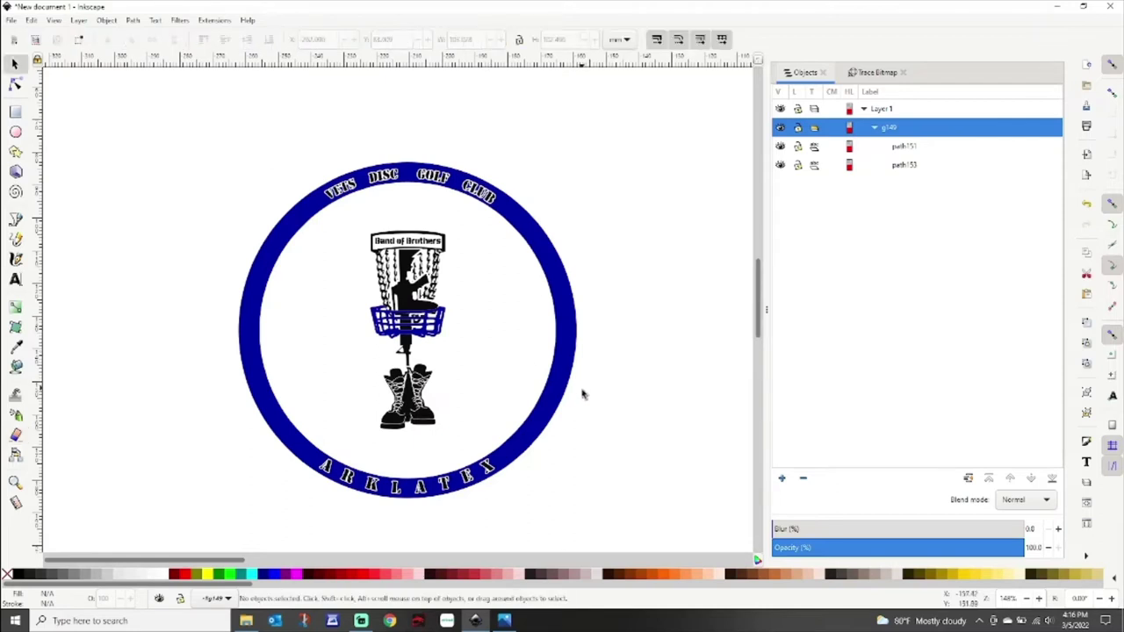
Start importing a file and browse to the SVG Files folder inside NINJA DISC GOLF.
scroll(579, 397, "down", 2, "ctrl")
scroll(615, 377, "right", 2)
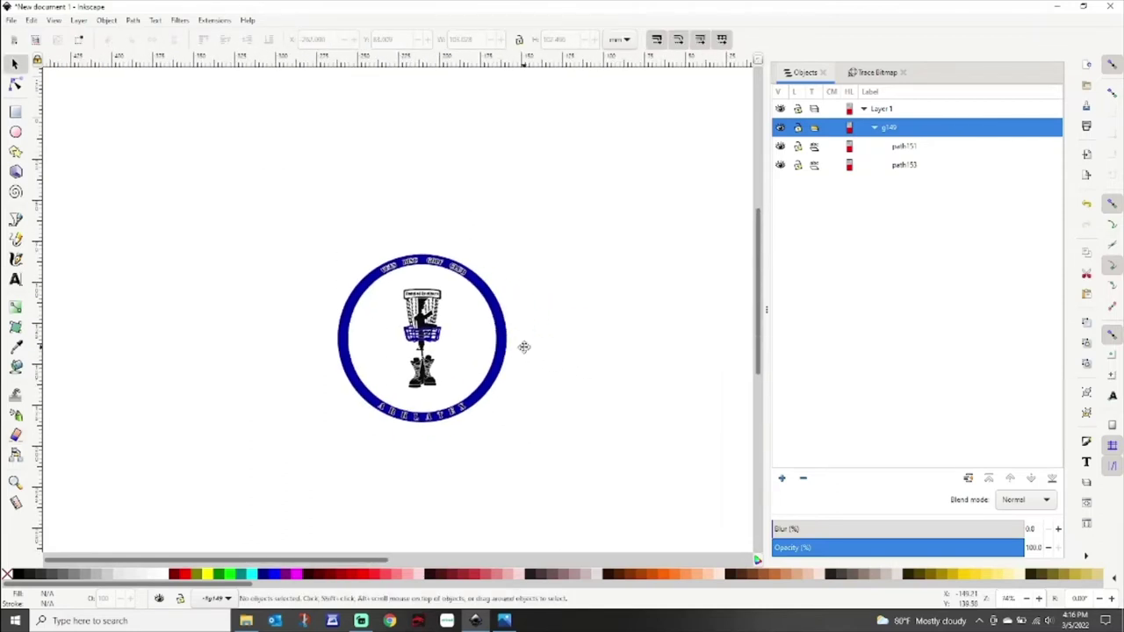
left_click(12, 20)
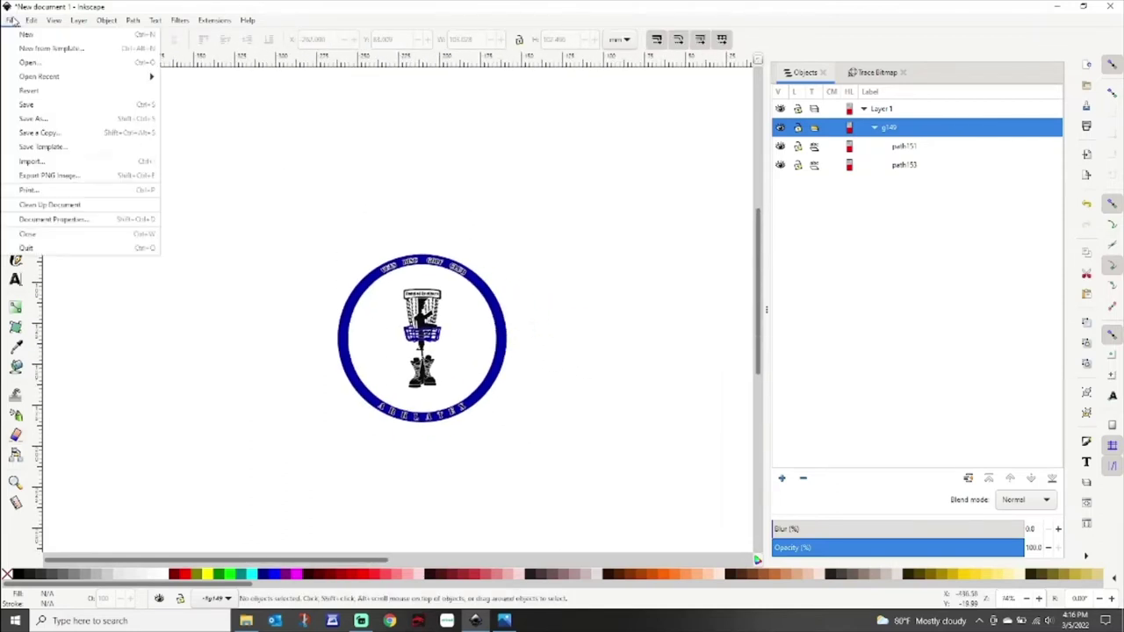
left_click(40, 162)
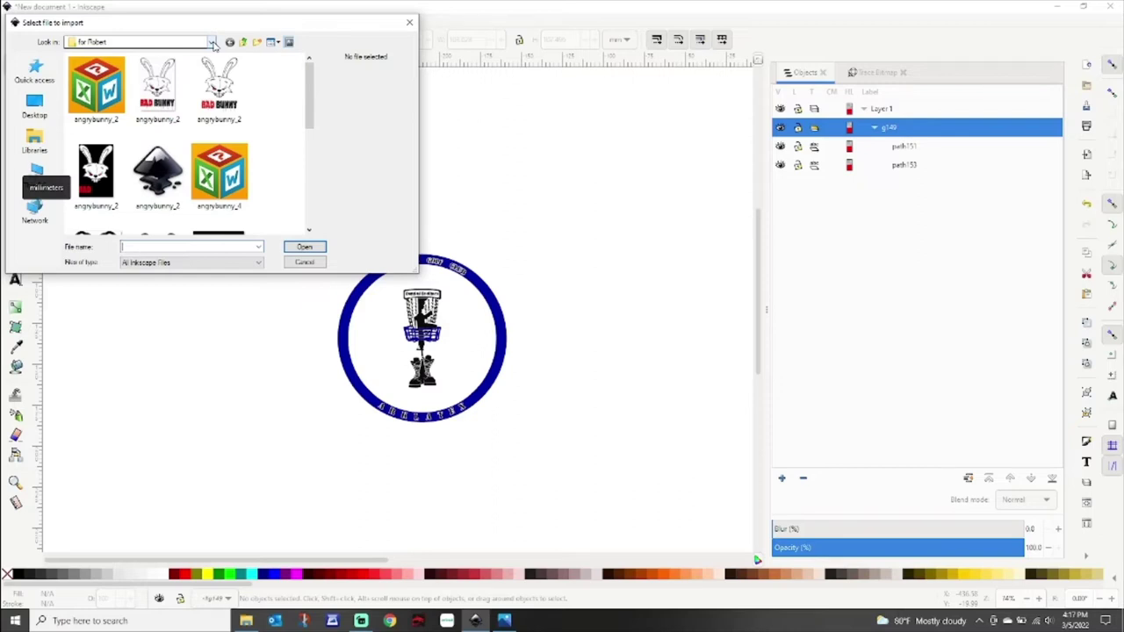
left_click(243, 42)
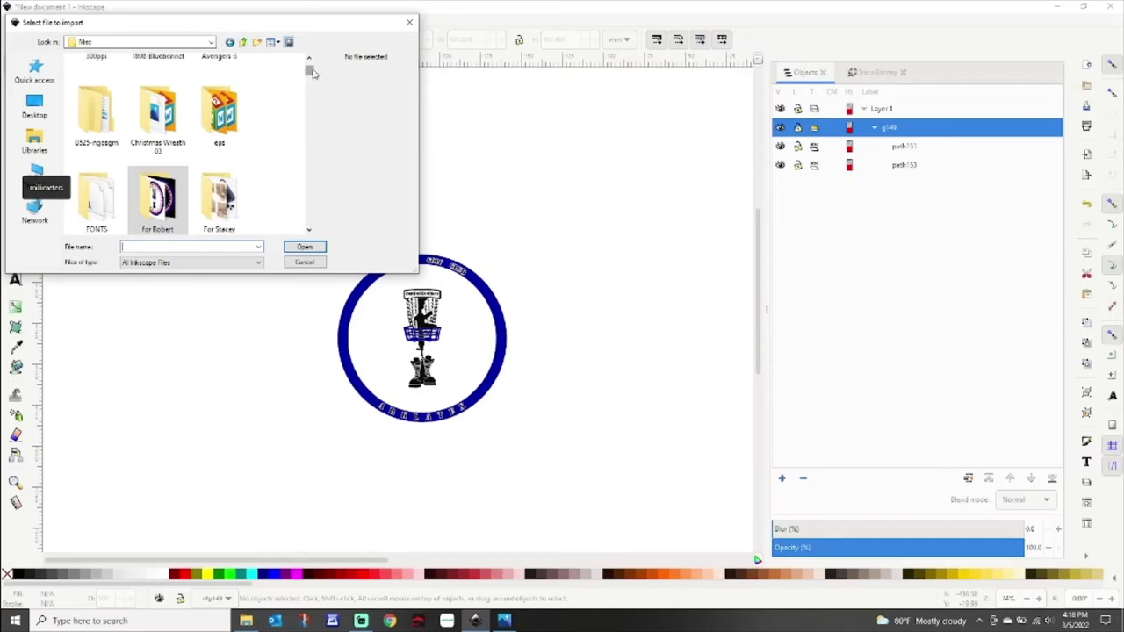
left_click_drag(313, 73, 225, 57)
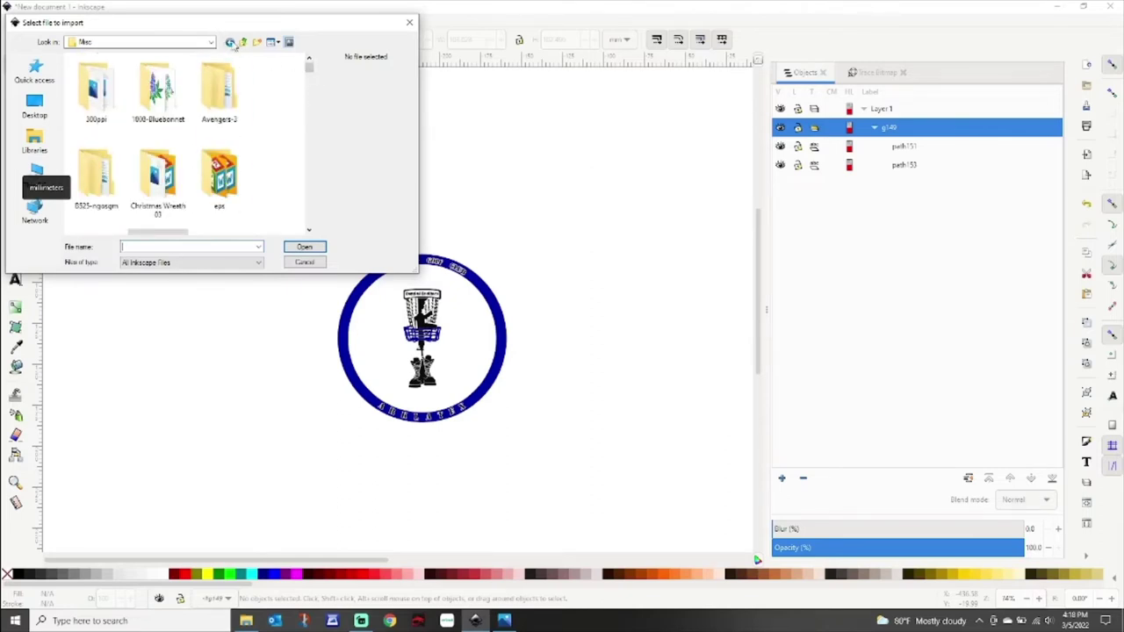
left_click(245, 44)
scroll(186, 149, "down", 6)
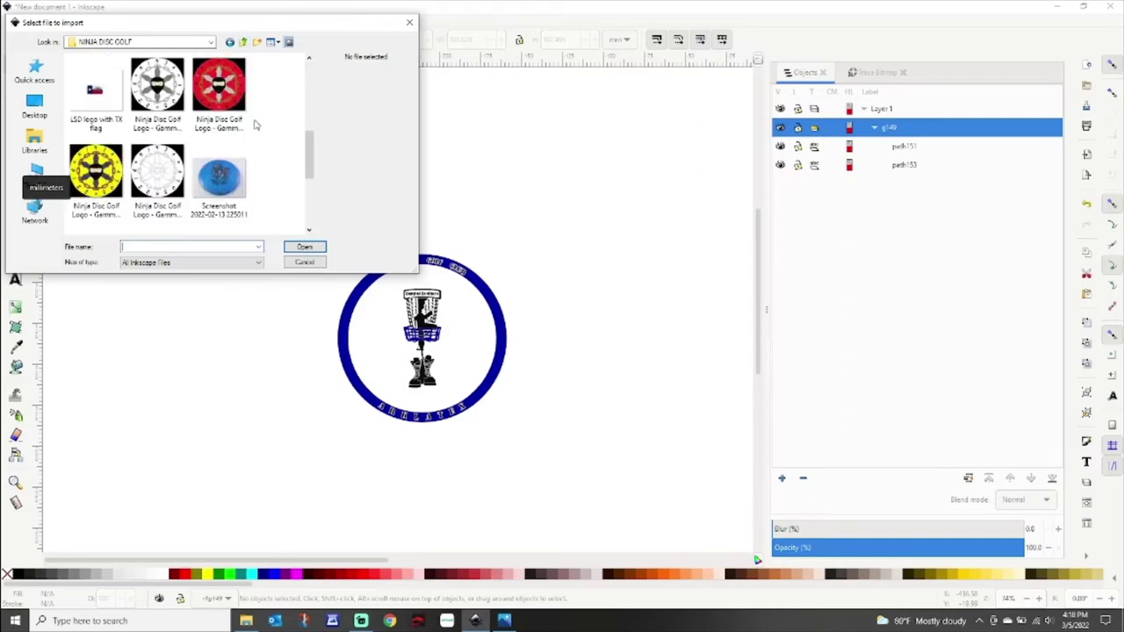
scroll(186, 149, "up", 2)
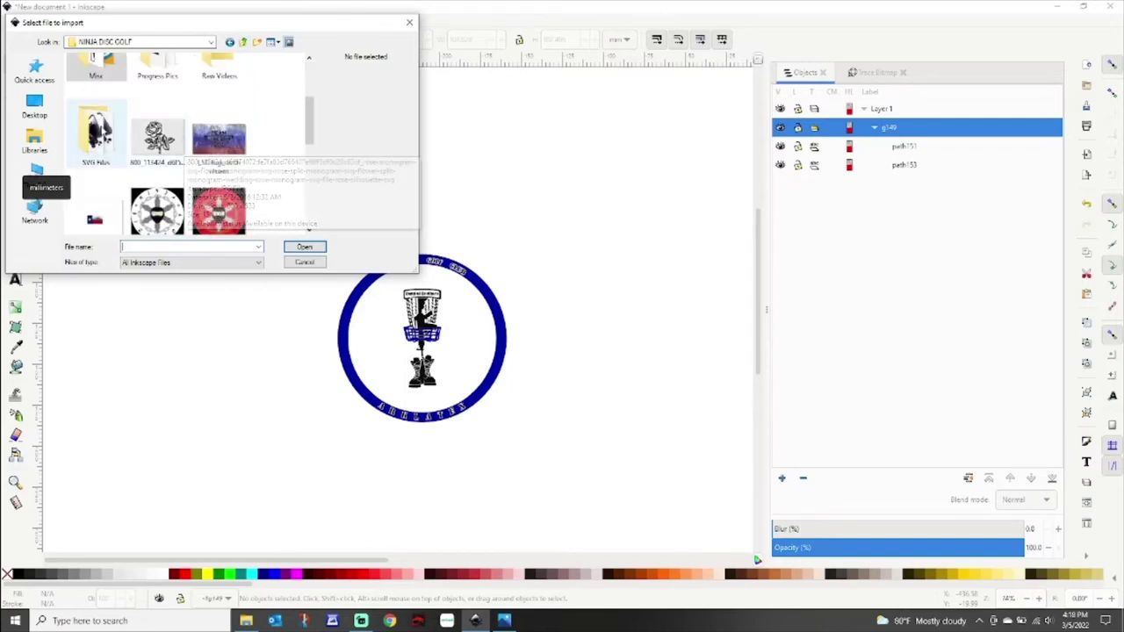
double_click(101, 130)
Import Star Frames-01 as editable objects in the current file.
scroll(105, 136, "down", 6)
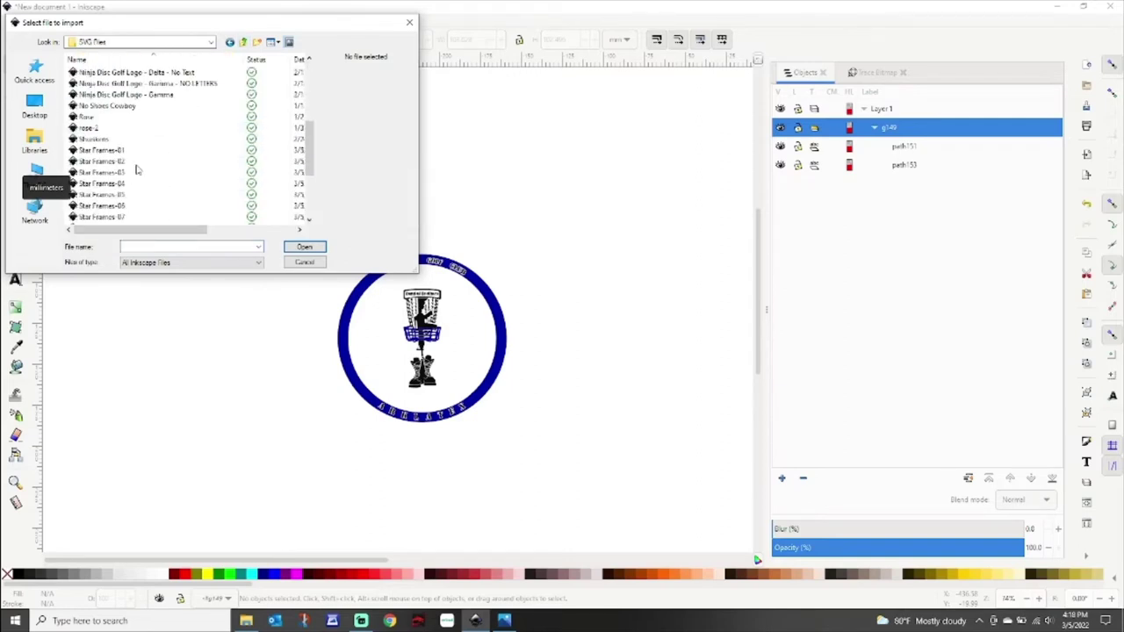
double_click(116, 151)
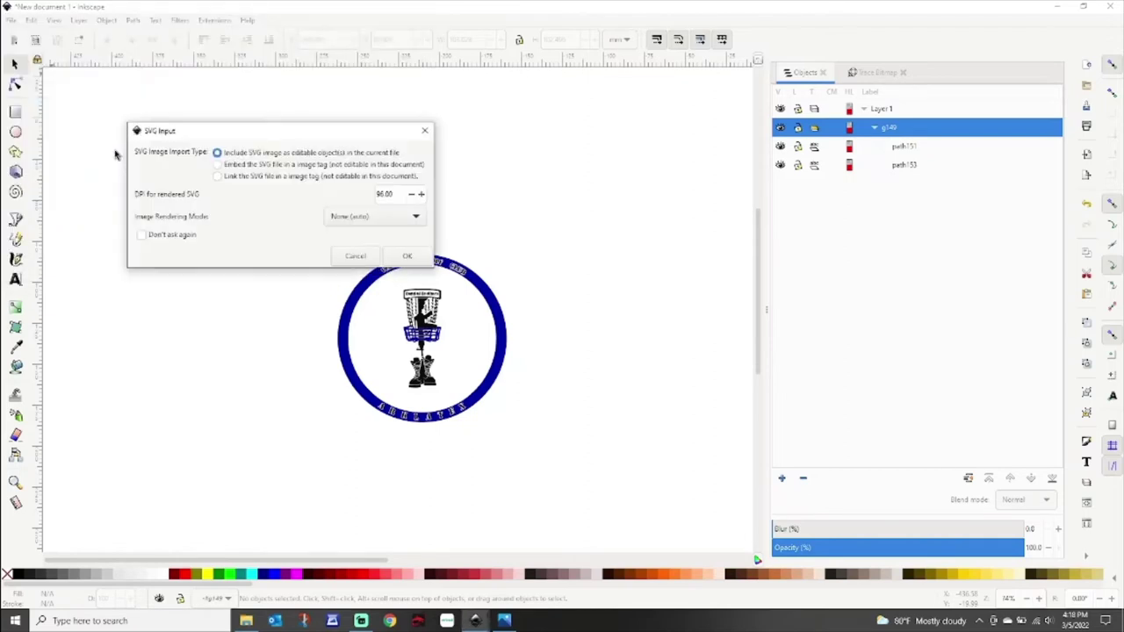
left_click(409, 257)
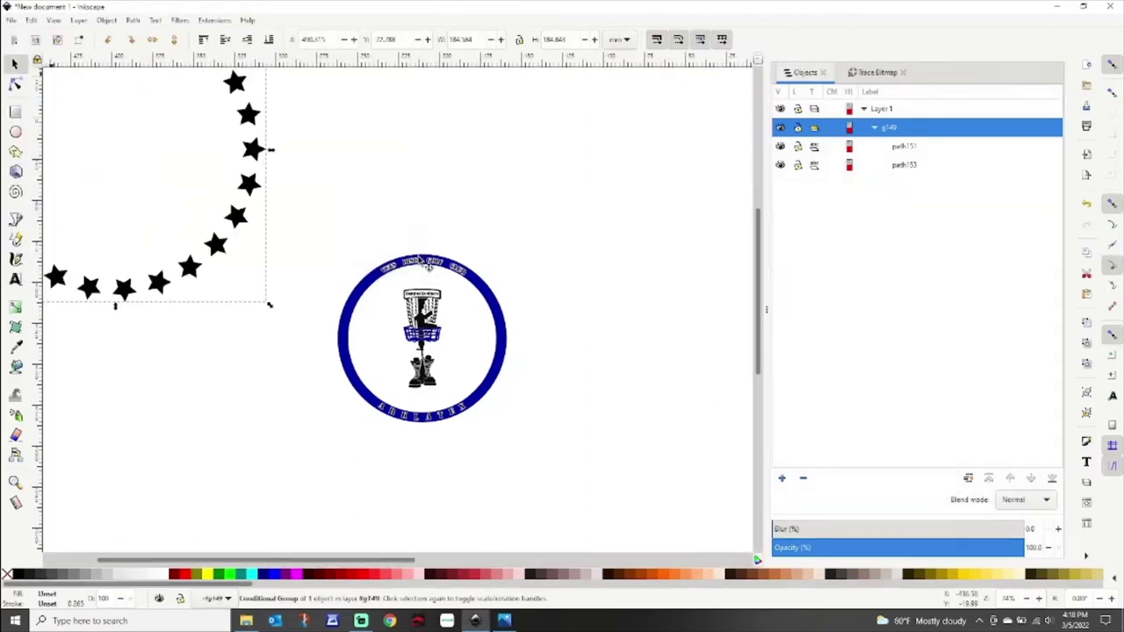
Lock the imported star ring's proportions, scale it down to about 84 mm wide and place it inside the blue circle.
left_click_drag(216, 247, 290, 362)
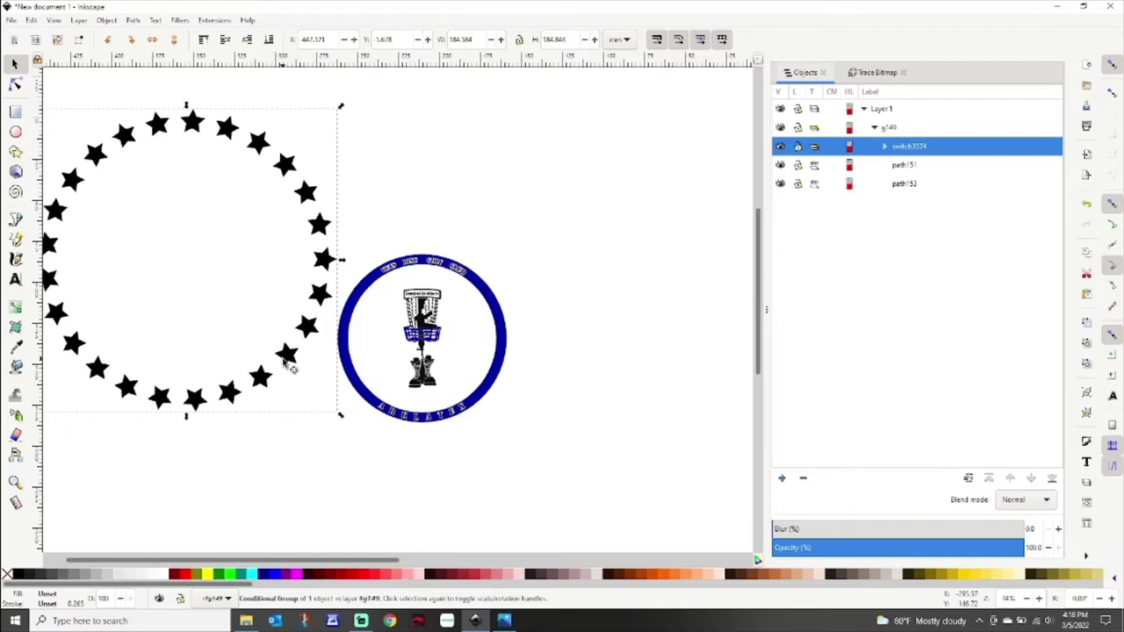
left_click(519, 39)
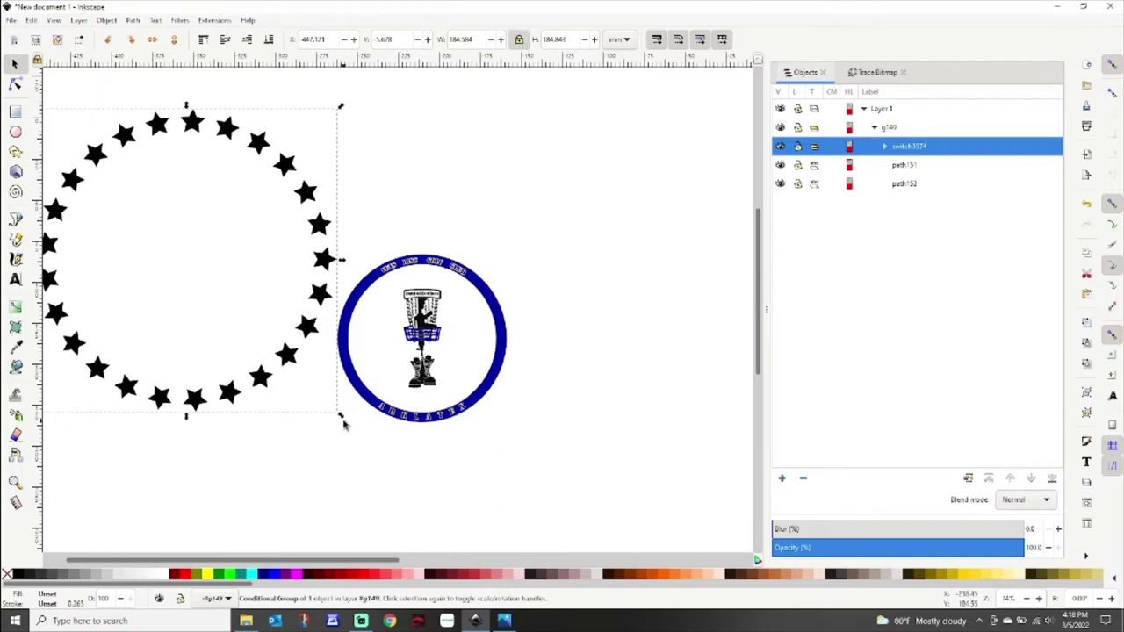
left_click_drag(342, 420, 205, 251)
left_click_drag(170, 172, 484, 330)
scroll(498, 360, "up", 1)
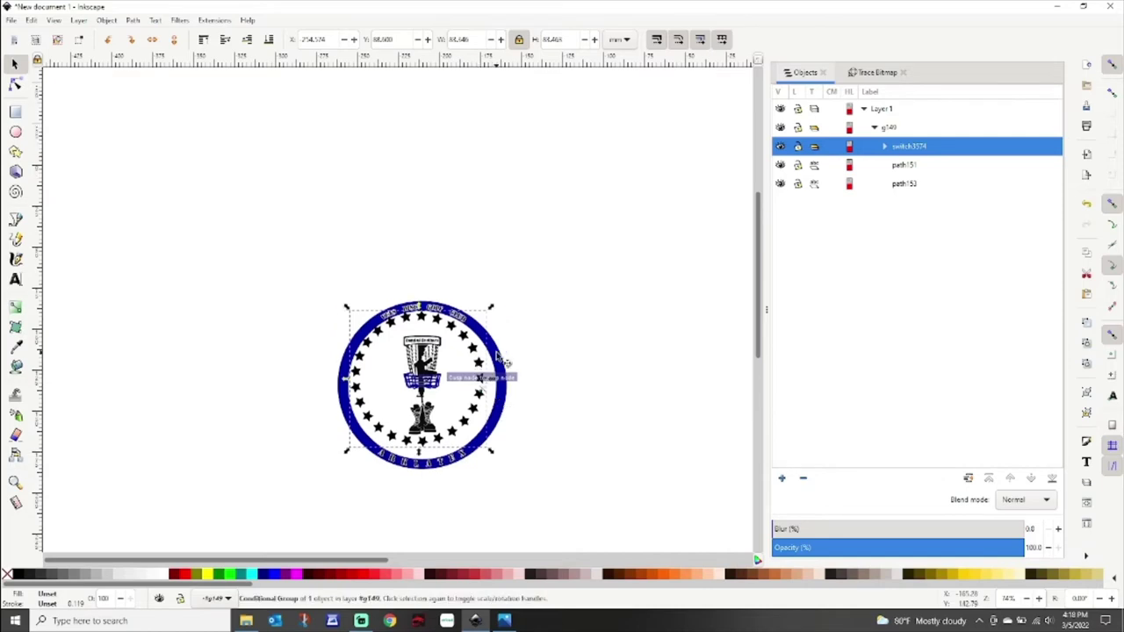
scroll(483, 403, "up", 2)
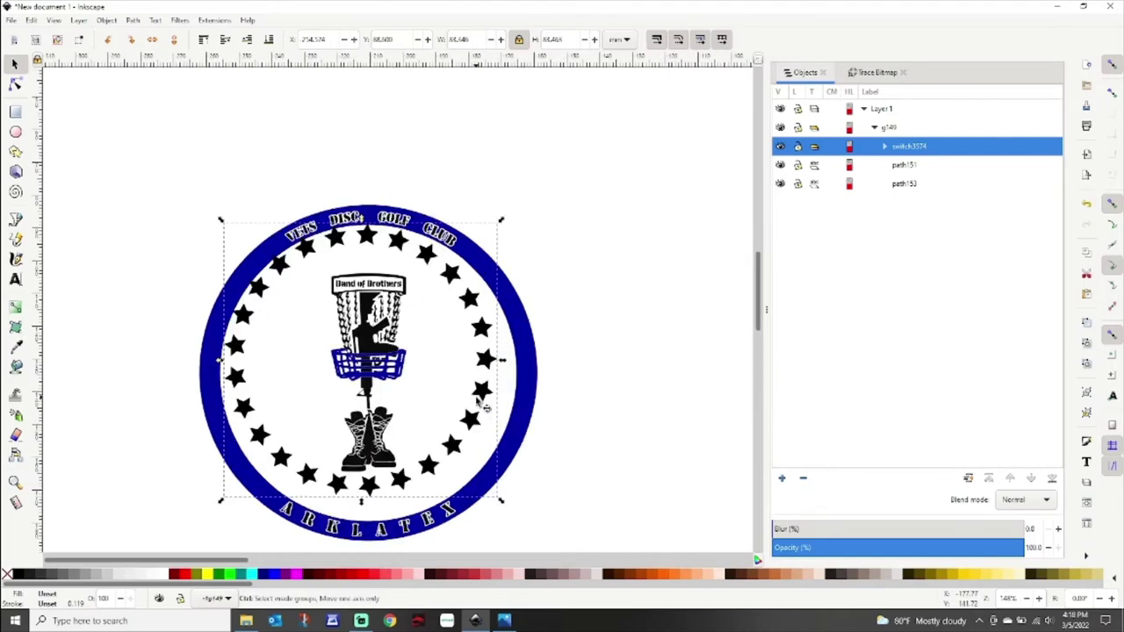
left_click_drag(474, 423, 487, 443)
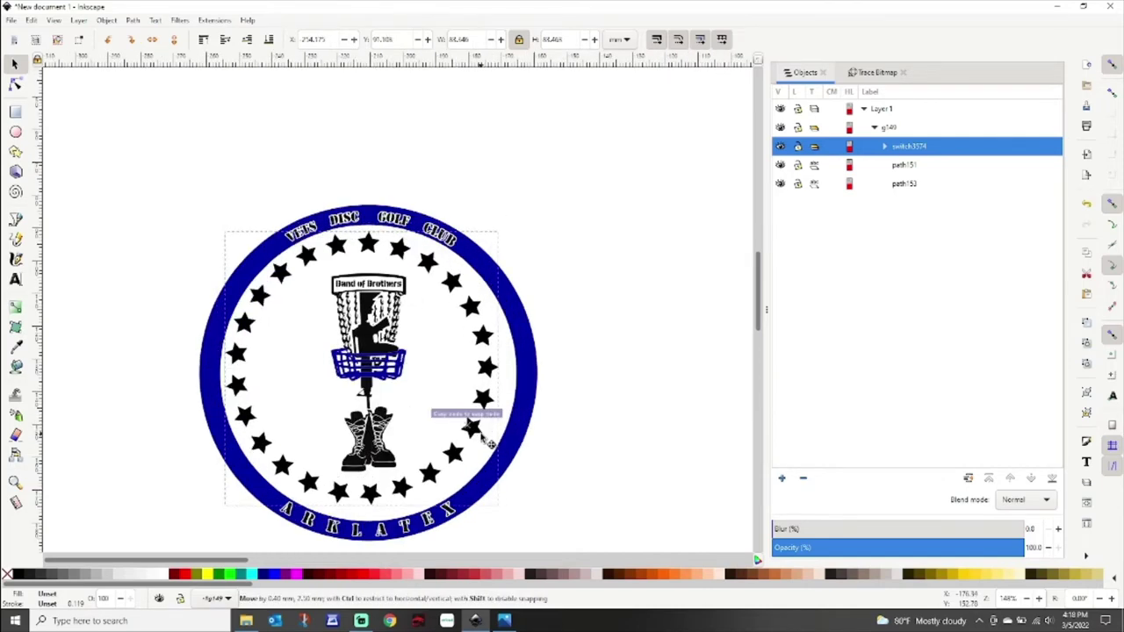
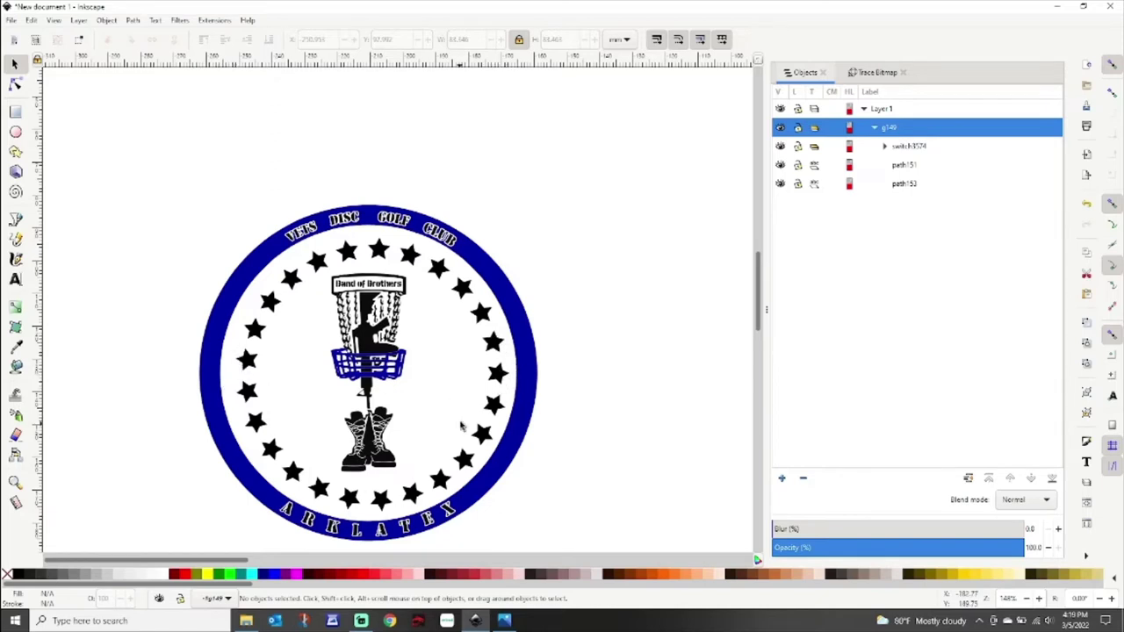
Enlarge the star ring to about 86 mm wide, towards the inner edge of the blue circle, and deselect it.
left_click(271, 303)
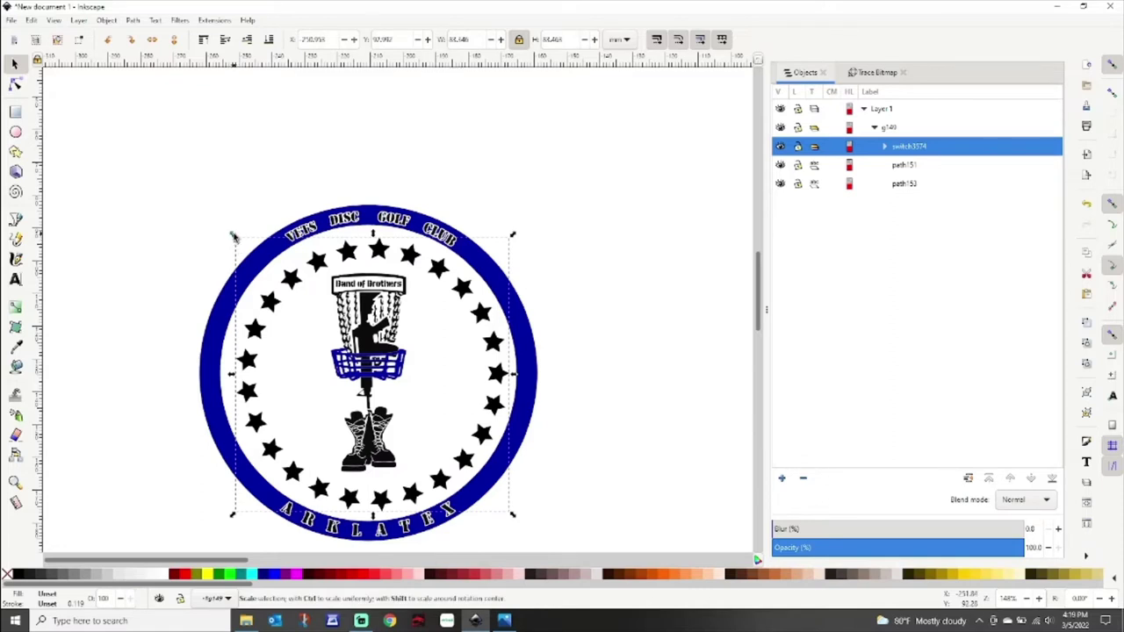
left_click_drag(233, 236, 224, 230)
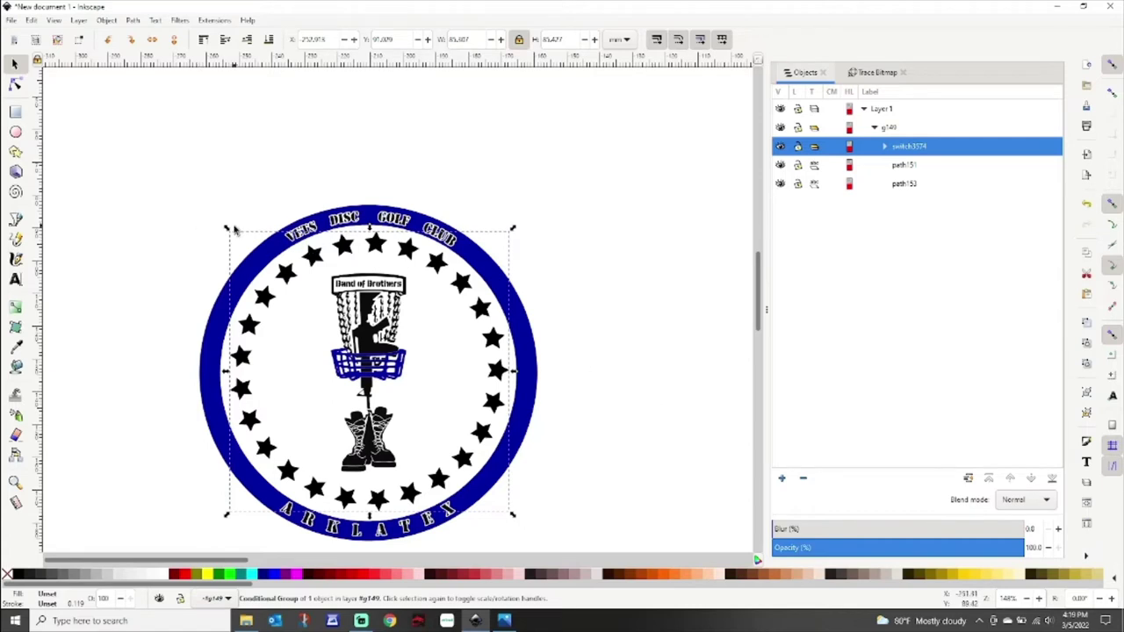
left_click_drag(227, 230, 225, 225)
left_click(603, 341)
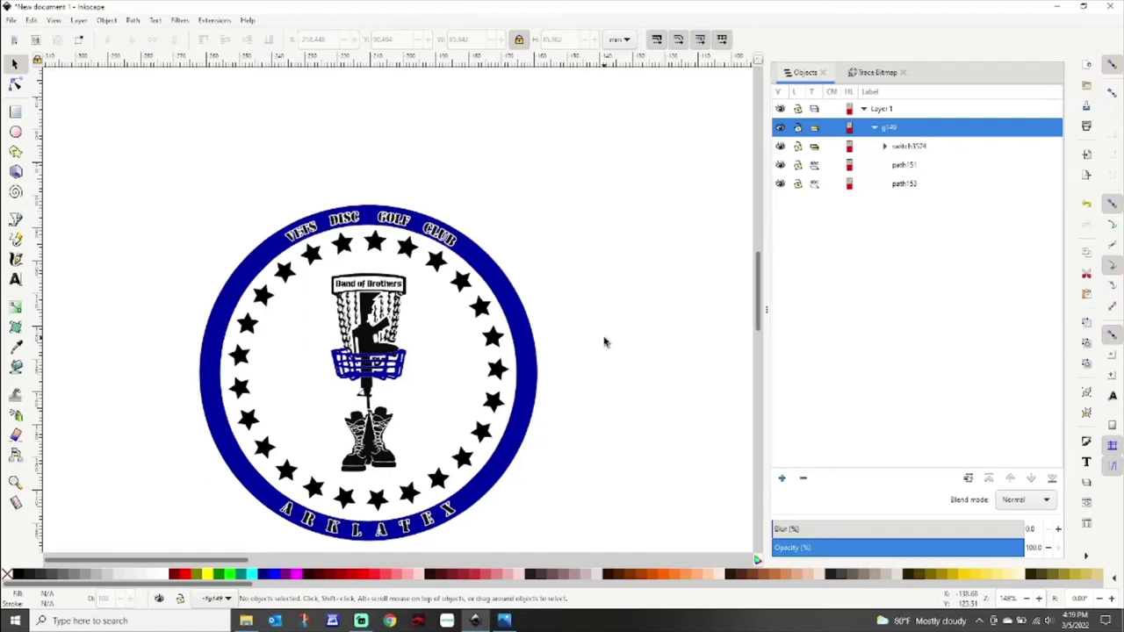
Check the star placement on the original logo in Photos, scale the star ring to about 78 mm wide and centre it around the basket.
left_click(507, 622)
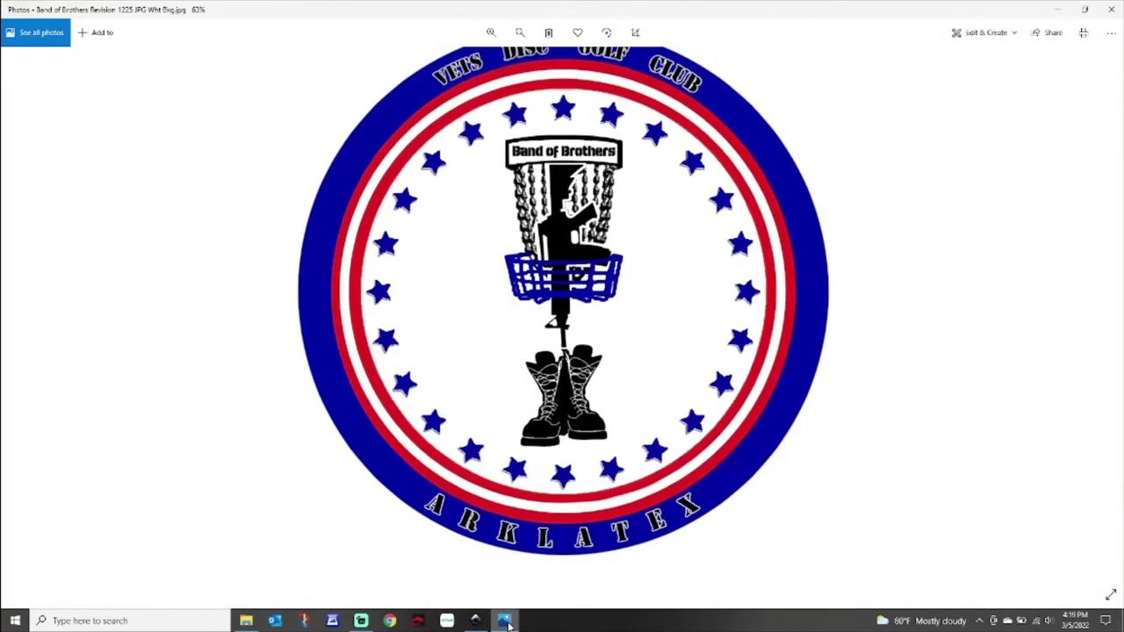
left_click(508, 622)
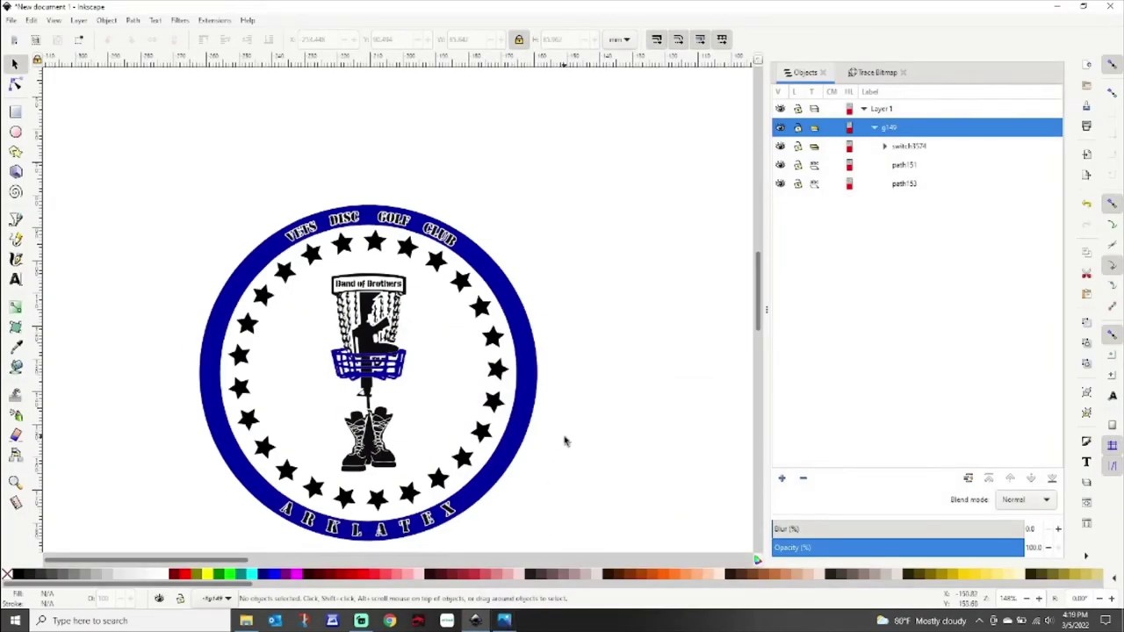
left_click(487, 439)
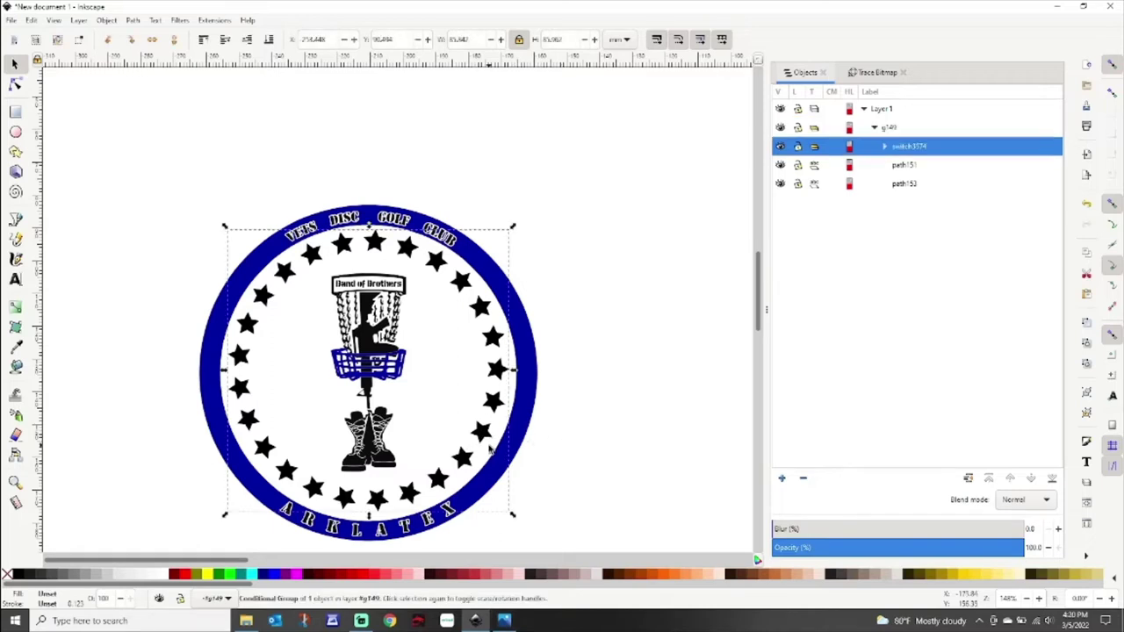
left_click_drag(224, 227, 254, 253)
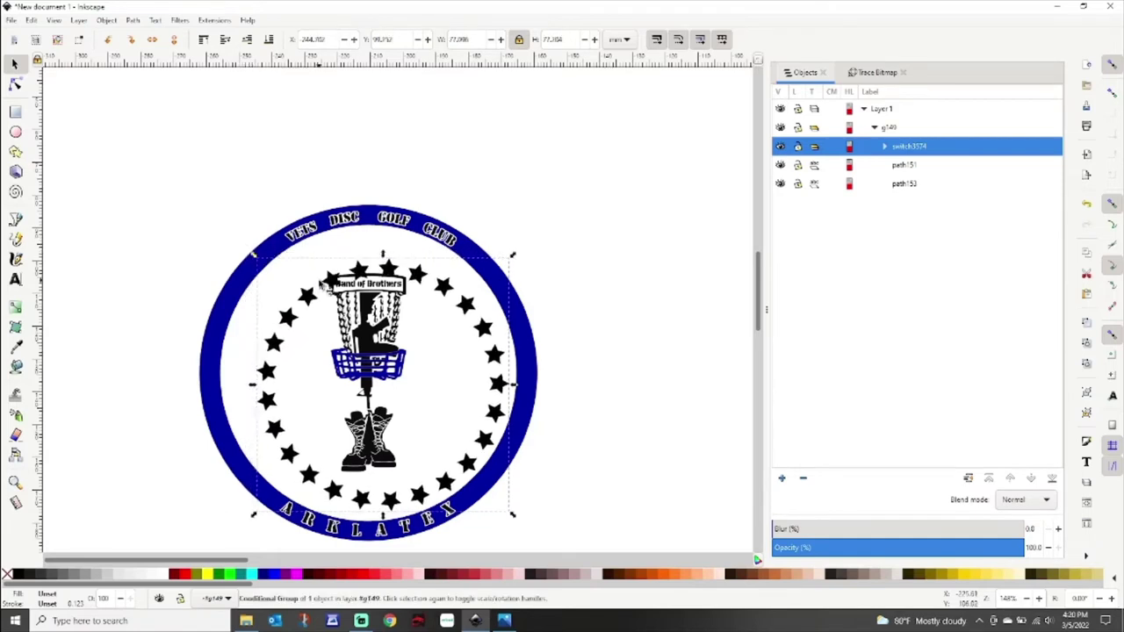
left_click_drag(327, 288, 297, 281)
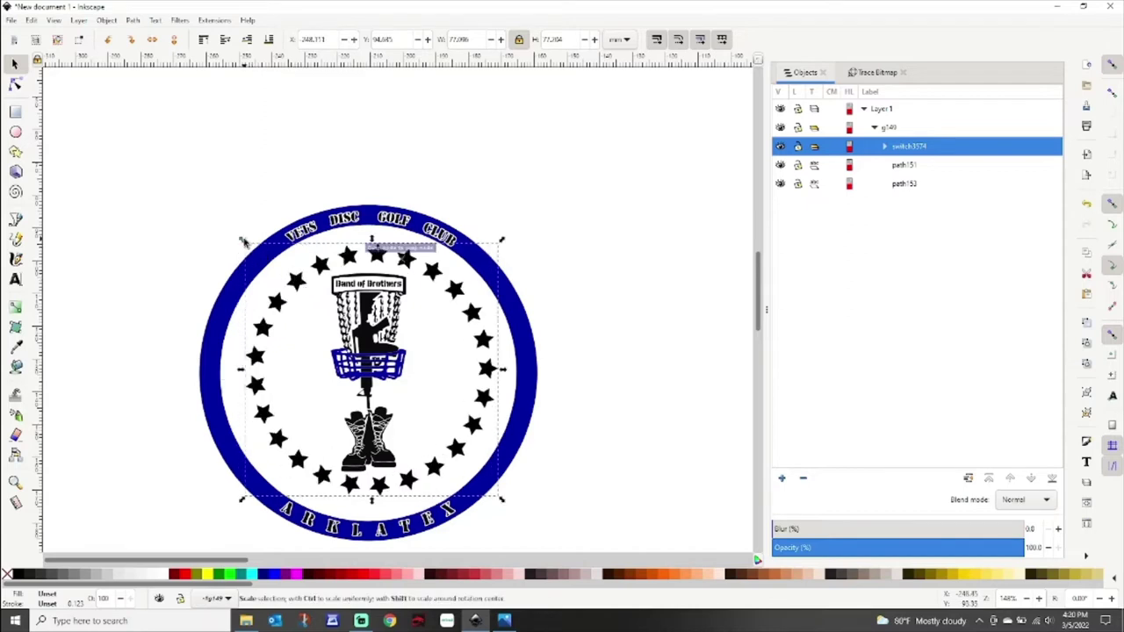
left_click_drag(244, 241, 238, 238)
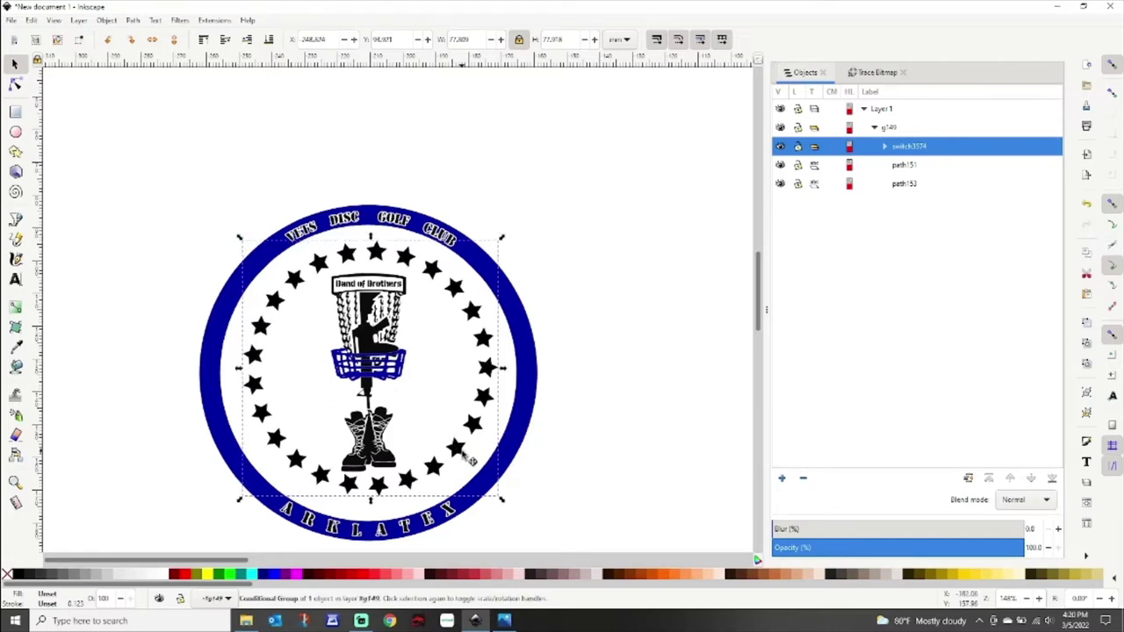
left_click_drag(471, 460, 459, 463)
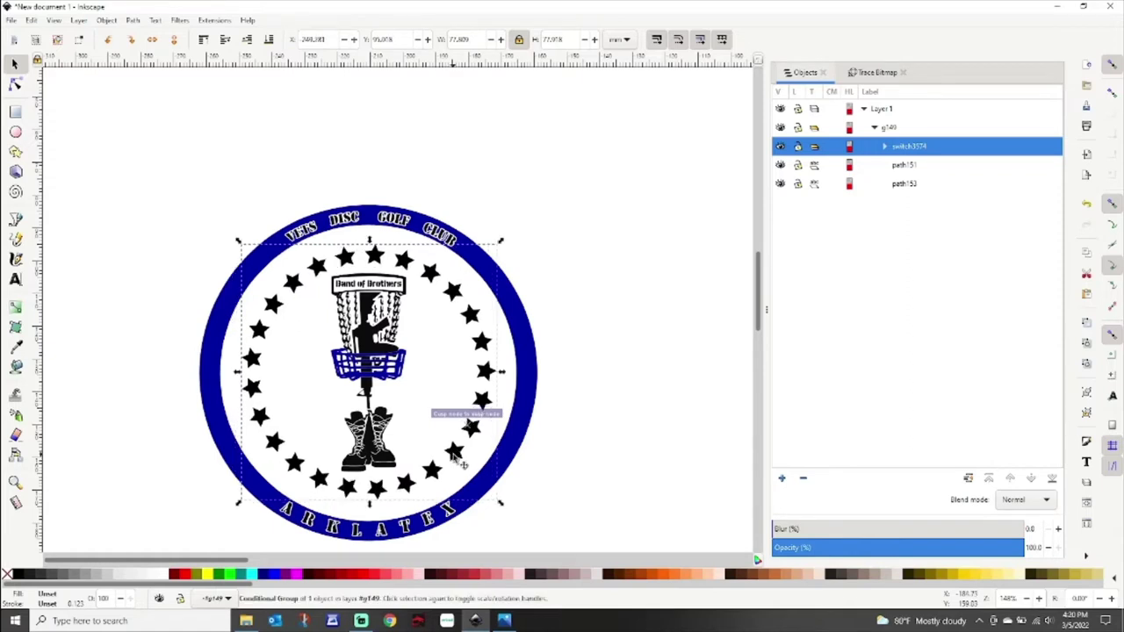
Deselect the star ring and compare the logo's ring layout with the original artwork in Photos, returning to Inkscape.
left_click(601, 465)
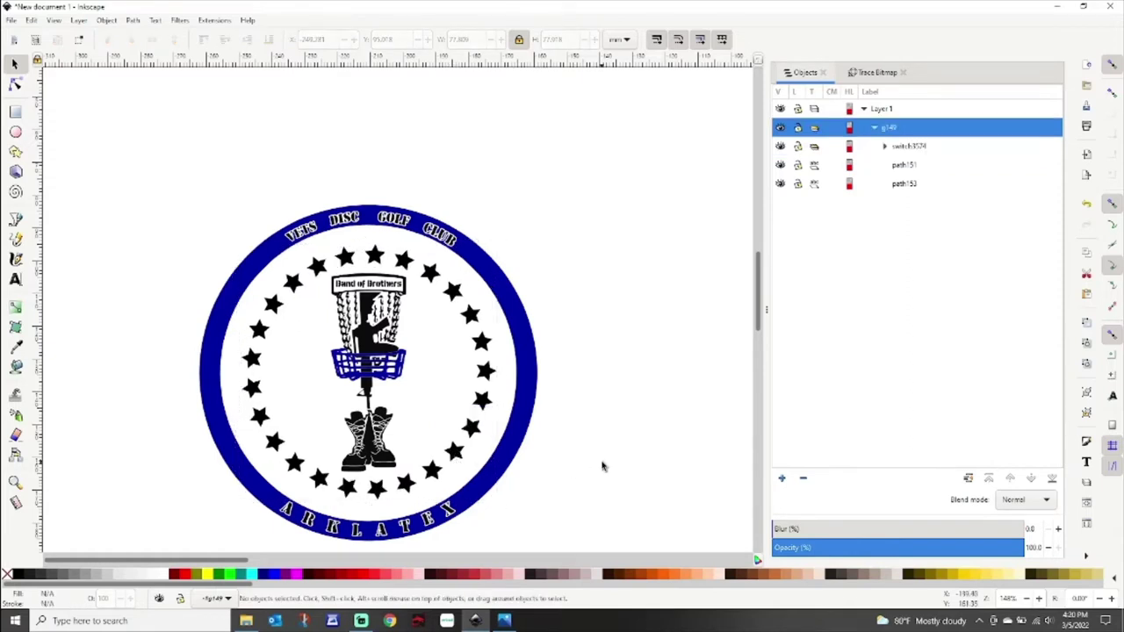
left_click(504, 621)
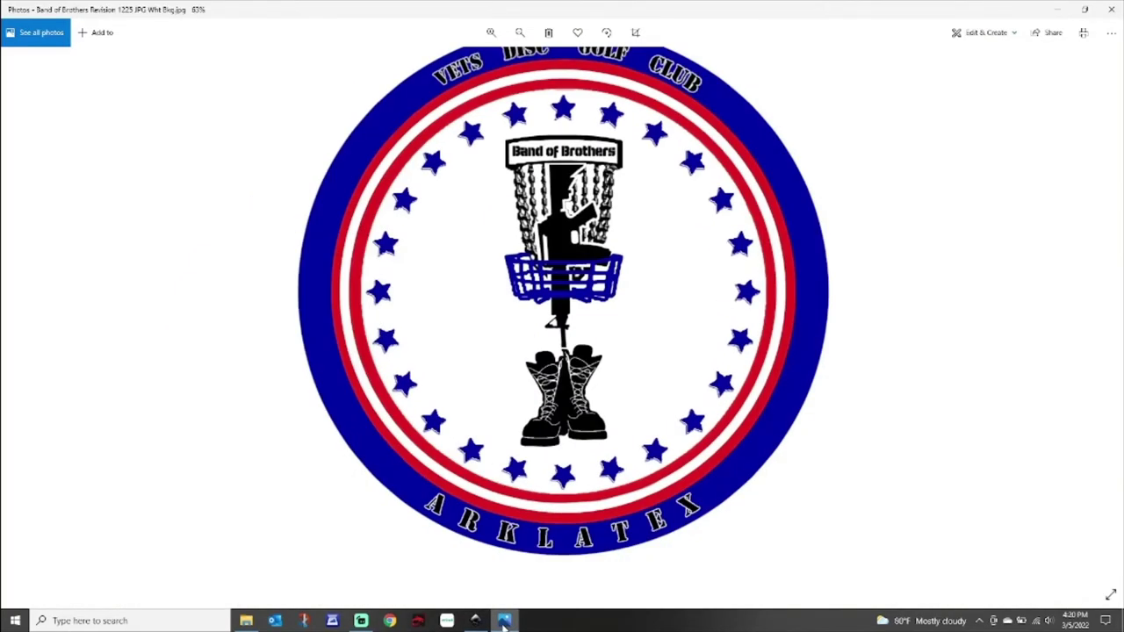
left_click(504, 620)
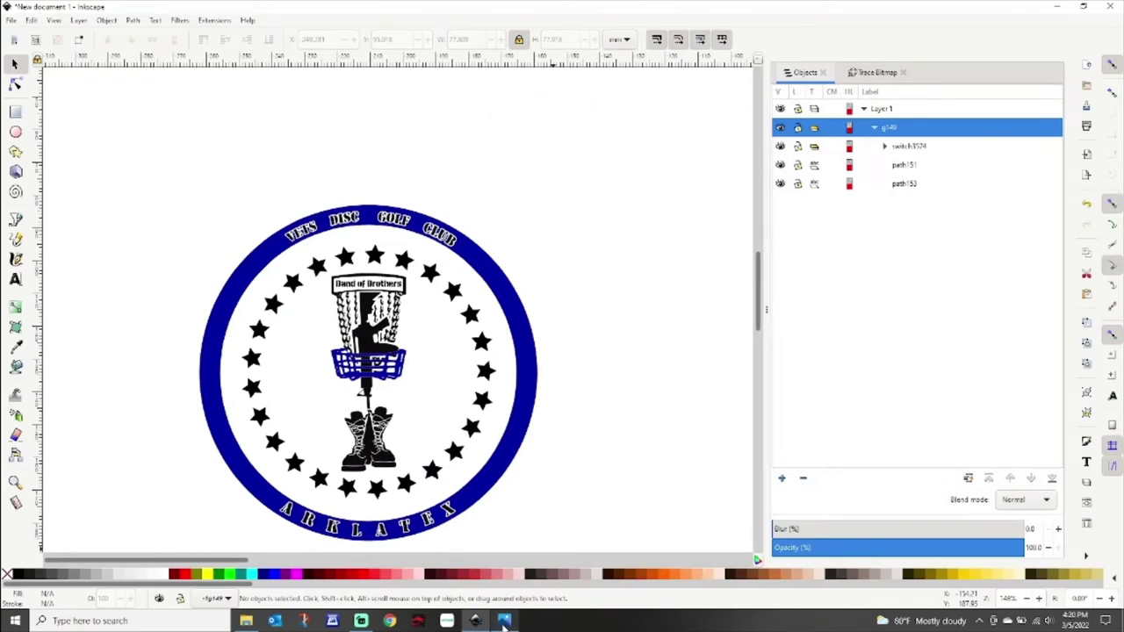
left_click(504, 621)
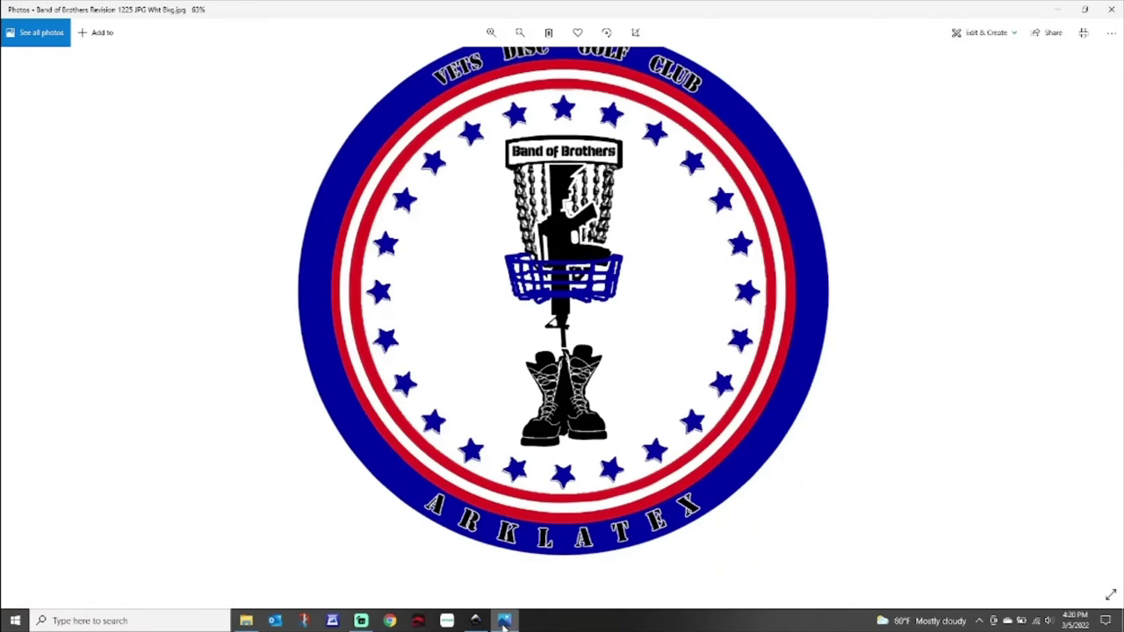
left_click(504, 621)
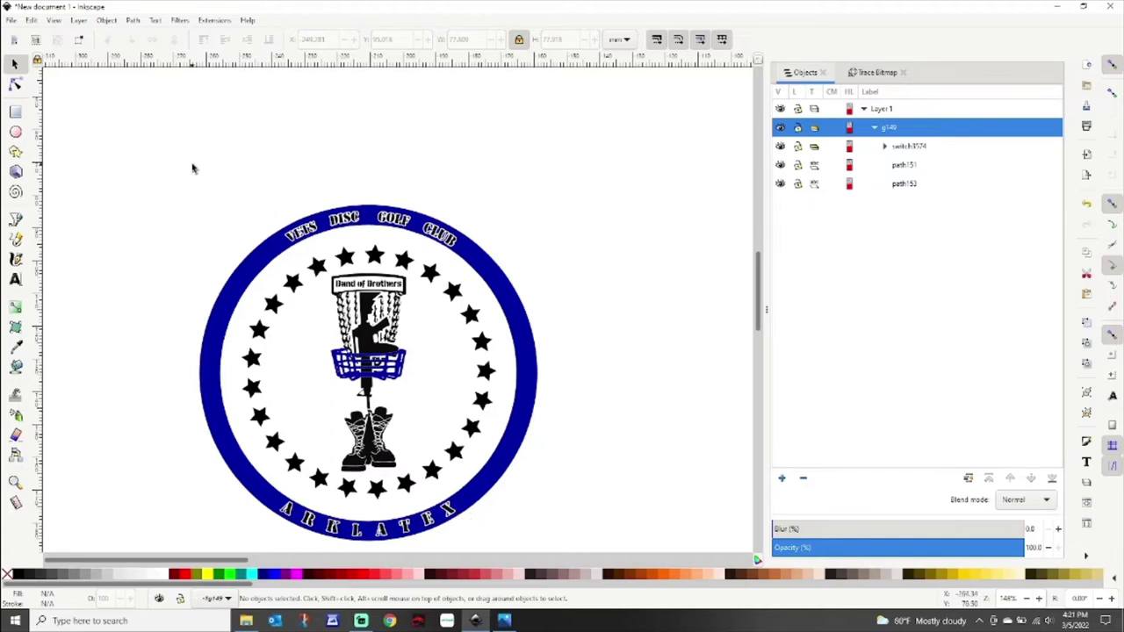
Combine the star ring and both traced logo paths into one path and move the combined logo slightly up and right.
left_click_drag(160, 138, 605, 558)
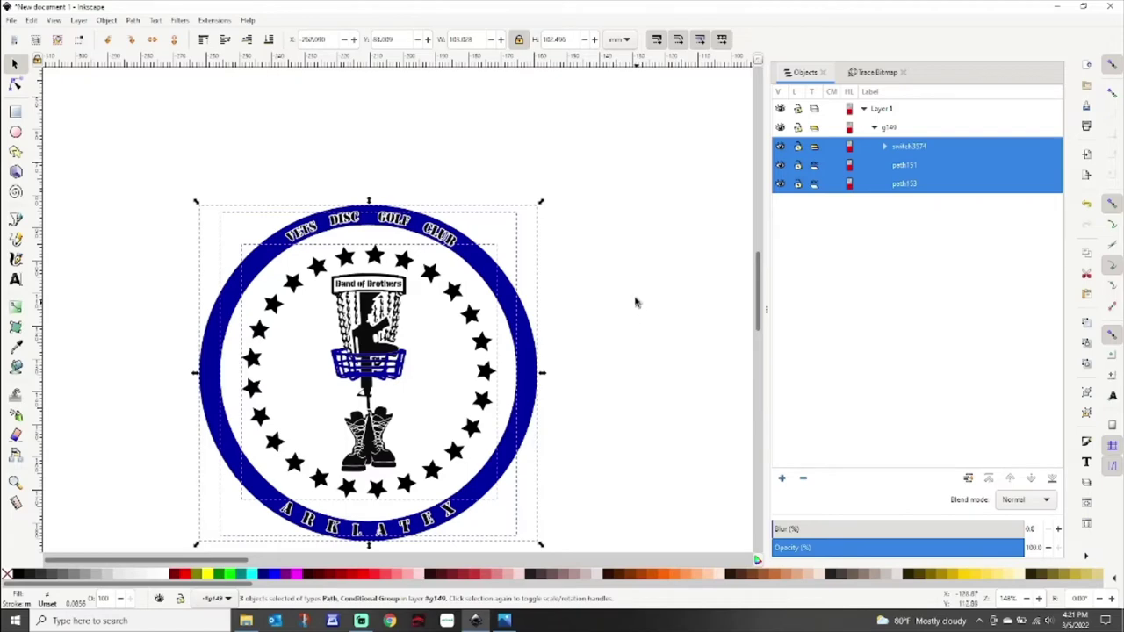
left_click(133, 21)
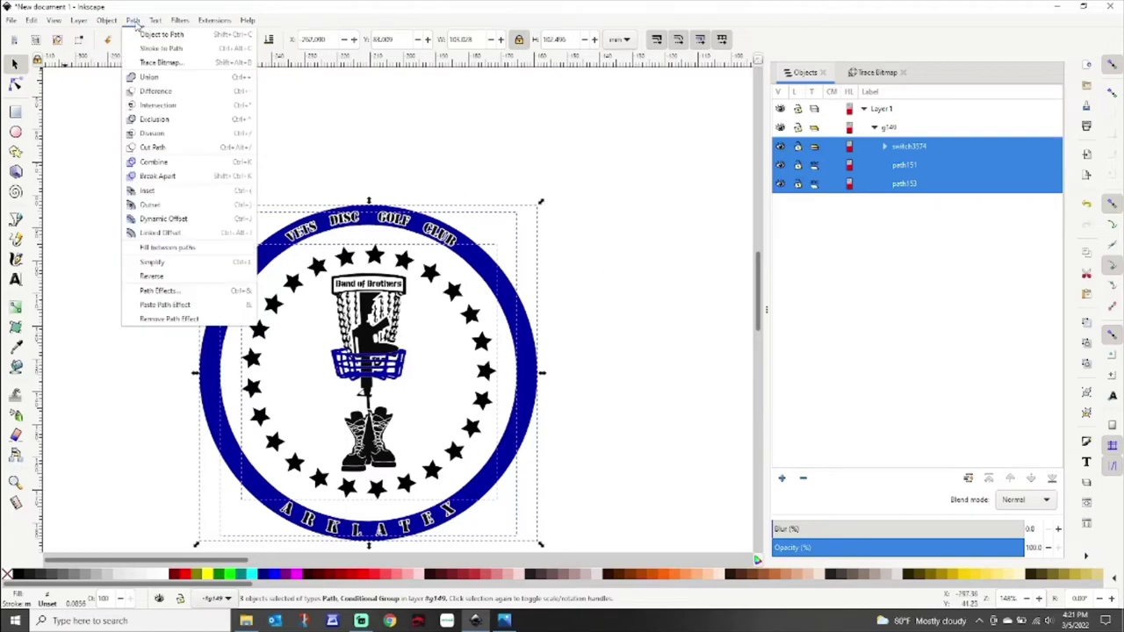
left_click(153, 164)
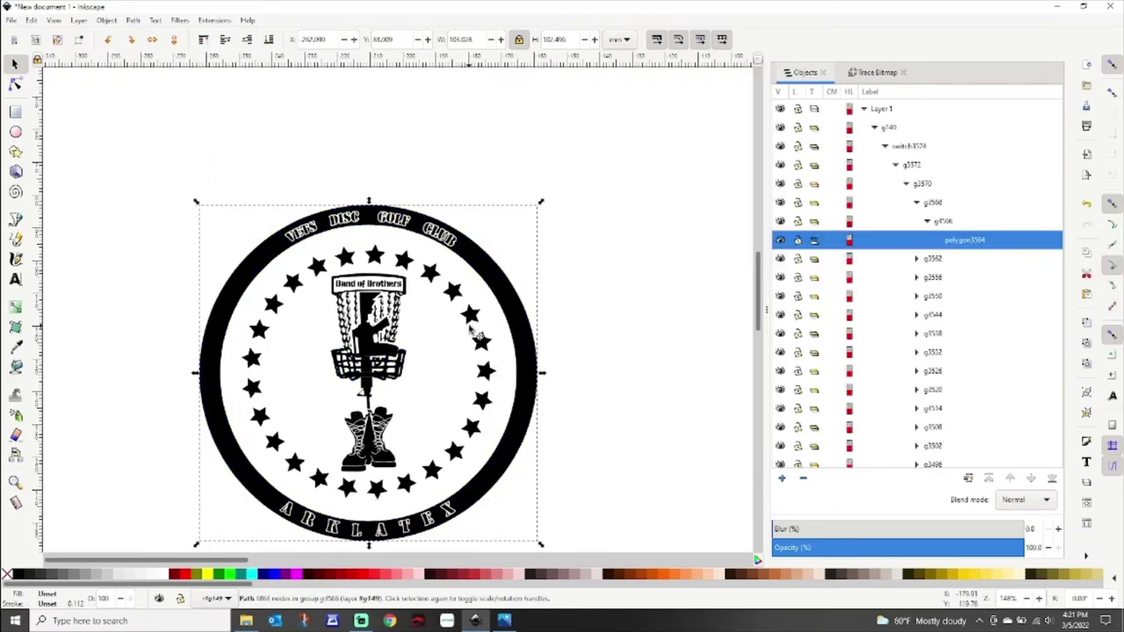
left_click_drag(497, 295, 535, 269)
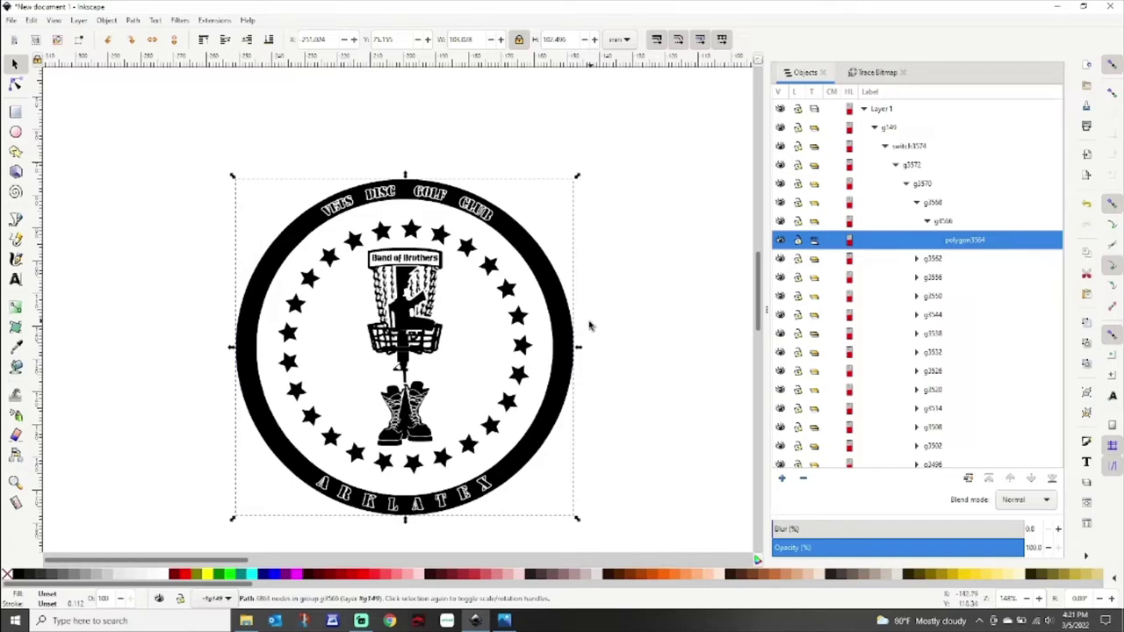
Examine the combined logo up close, checking the lettering, chains, soldier silhouette, basket, stars and outer ring.
scroll(434, 330, "up", 5)
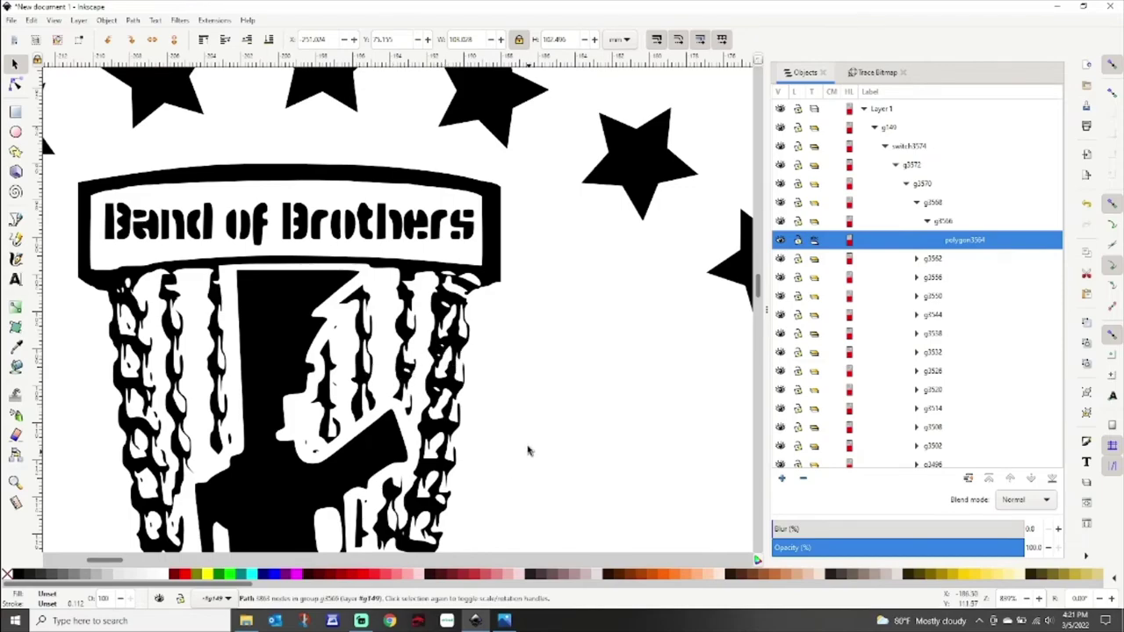
left_click_drag(527, 451, 615, 367)
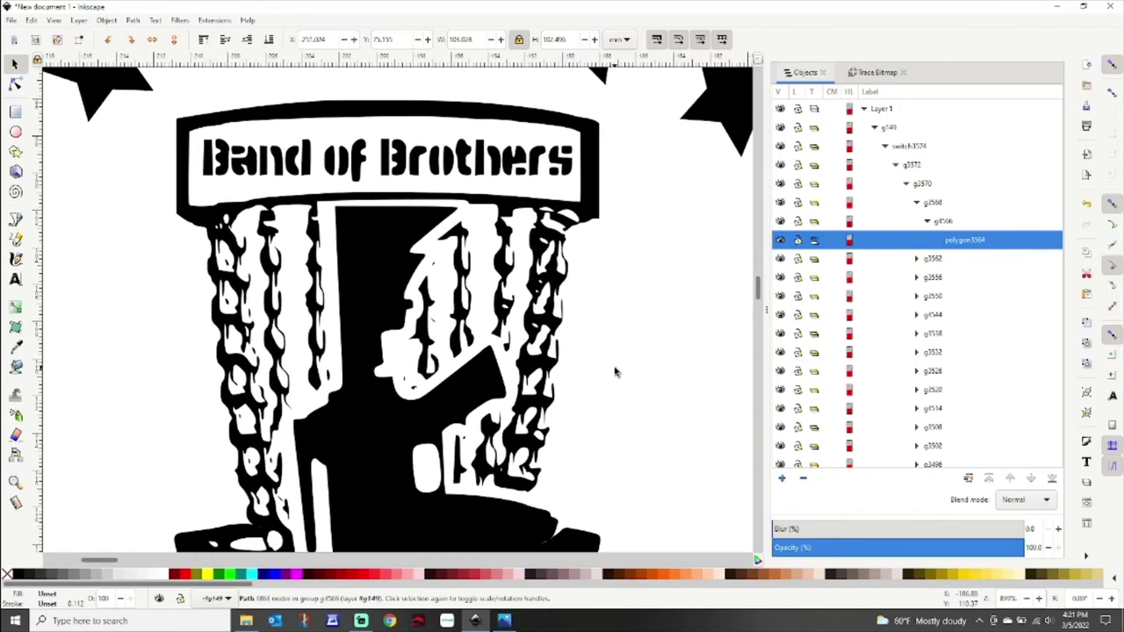
mouse_move(606, 389)
left_mouse_down()
mouse_move(700, 297)
mouse_move(708, 251)
left_mouse_up()
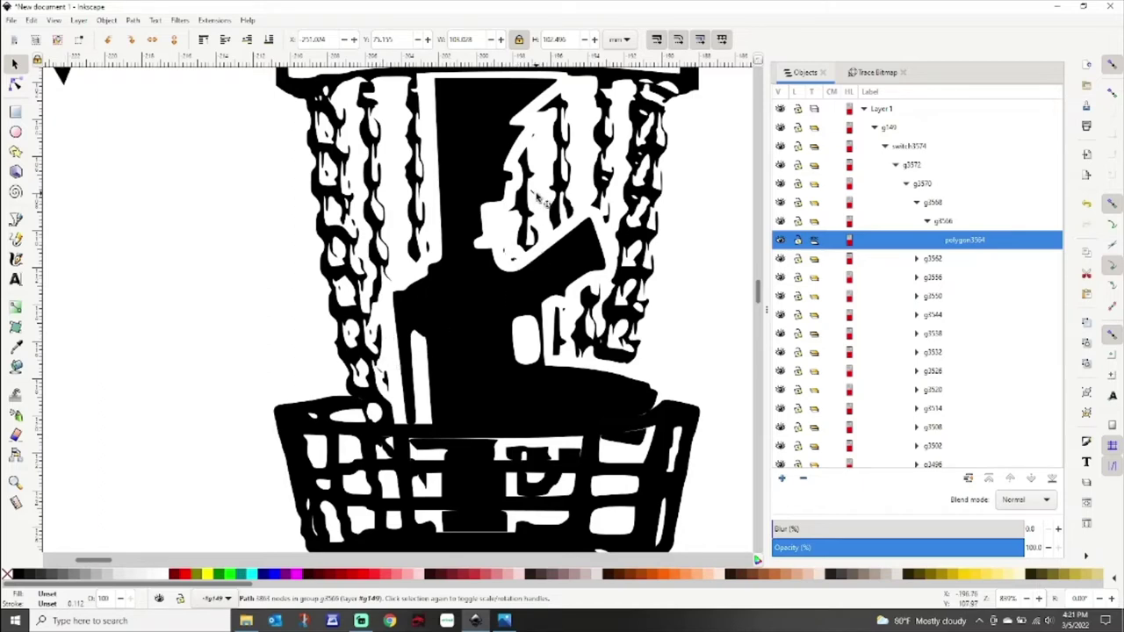
left_click_drag(694, 256, 612, 389)
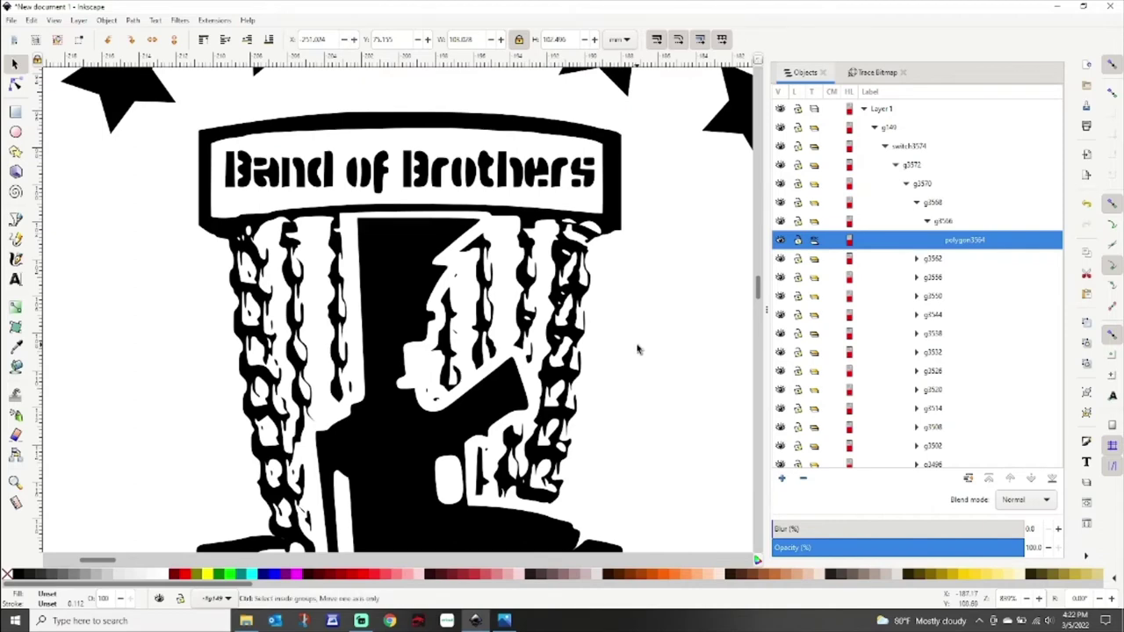
scroll(635, 349, "down", 4)
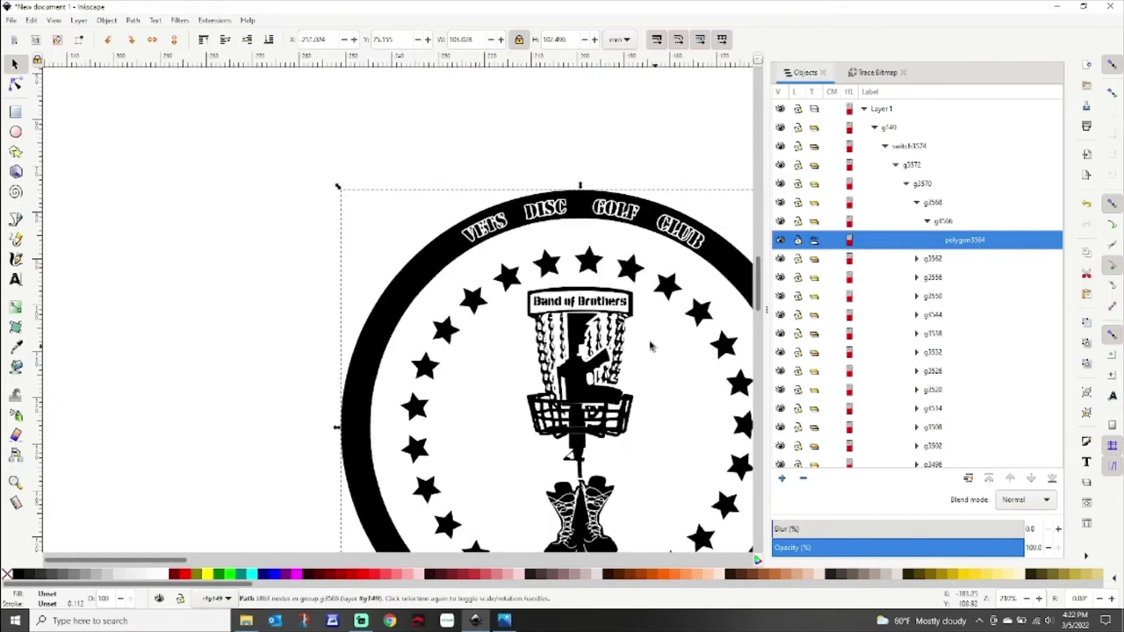
left_click_drag(651, 345, 571, 282)
left_click_drag(572, 339, 547, 304)
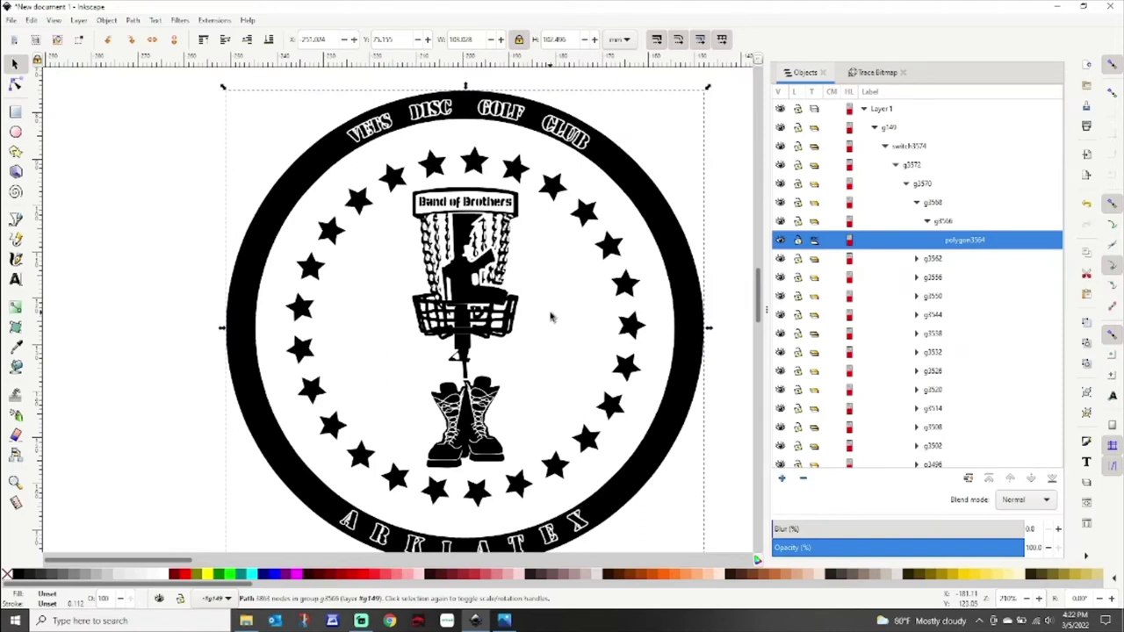
left_click_drag(554, 324, 494, 276)
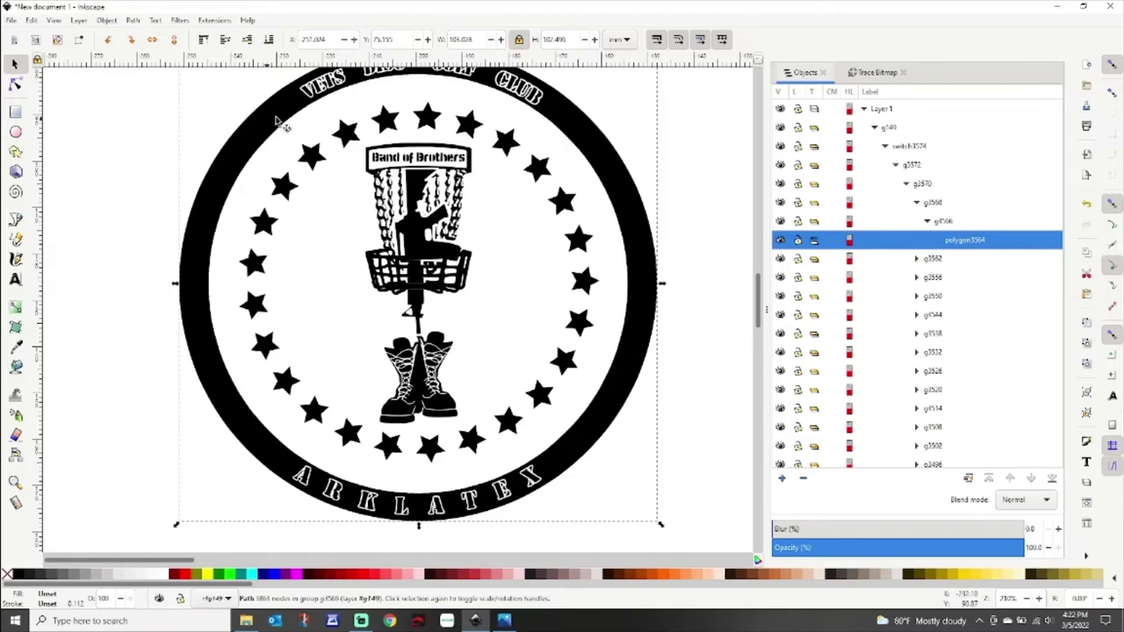
scroll(284, 124, "up", 3)
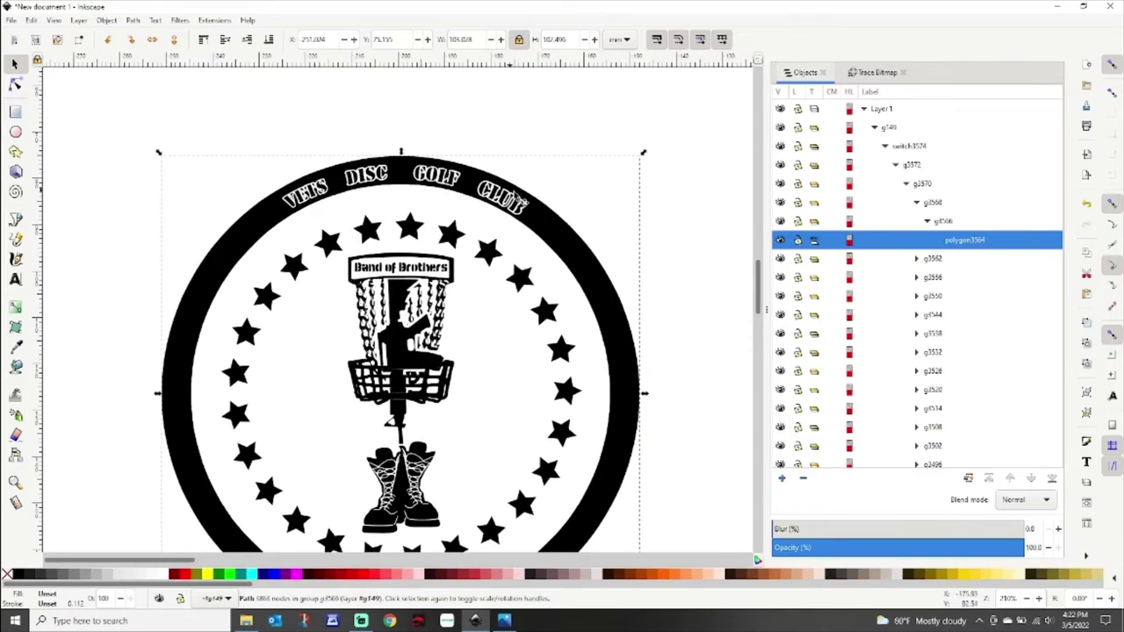
scroll(478, 294, "down", 1)
scroll(477, 294, "down", 3)
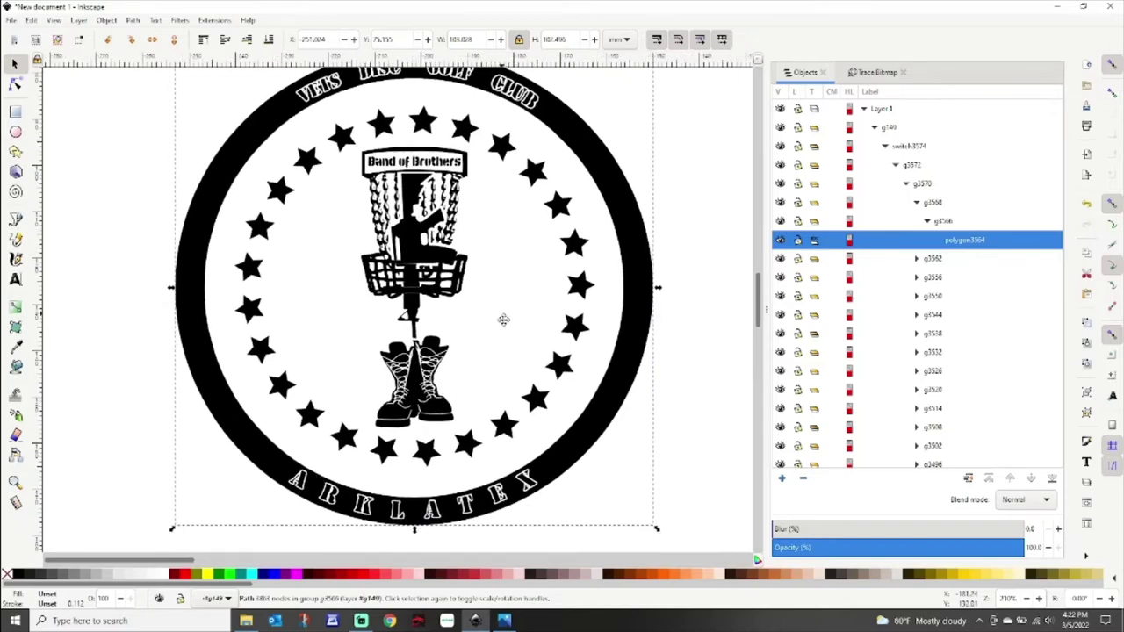
scroll(501, 319, "up", 1)
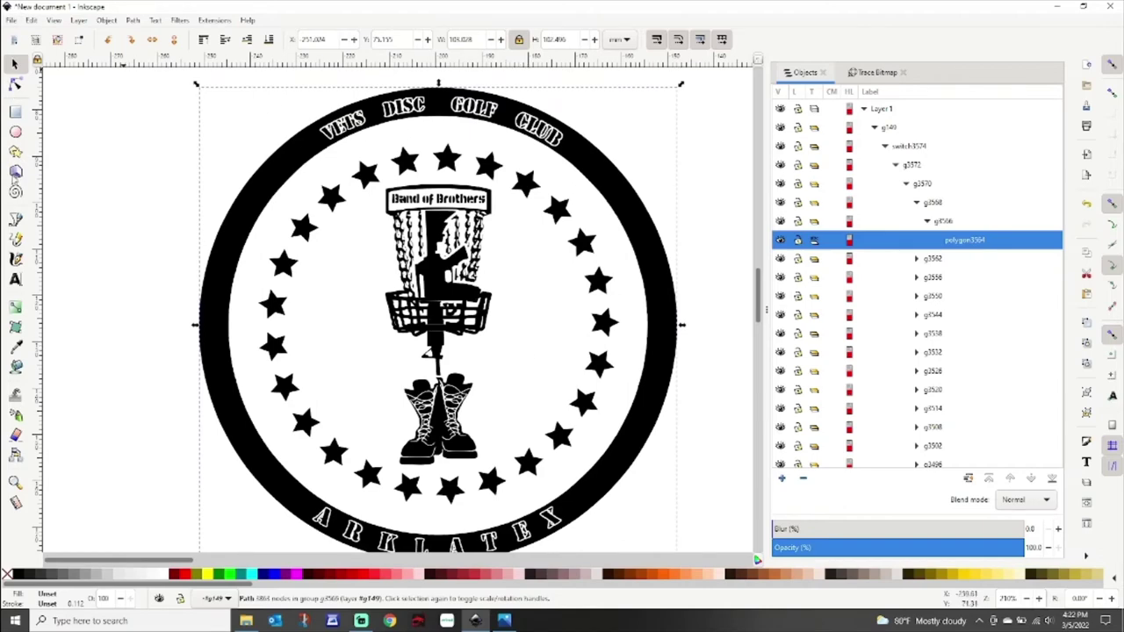
Set the eraser width to 20 and erase the stray speck inside the uppermost open link of the leftmost chain.
left_click(16, 435)
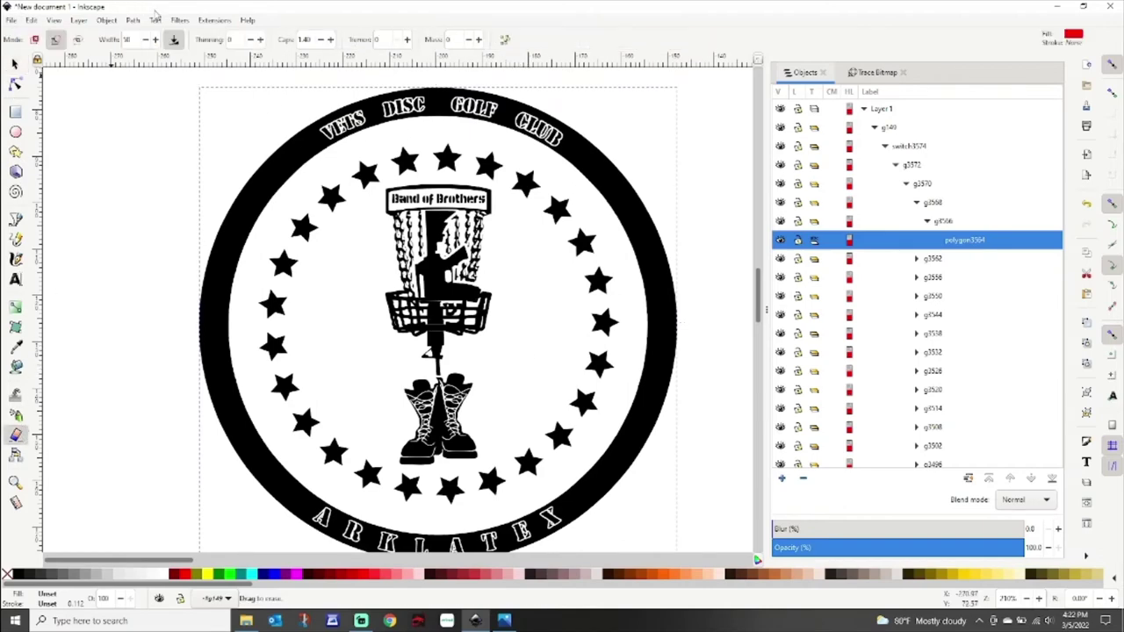
left_click(150, 44)
scroll(422, 237, "up", 6)
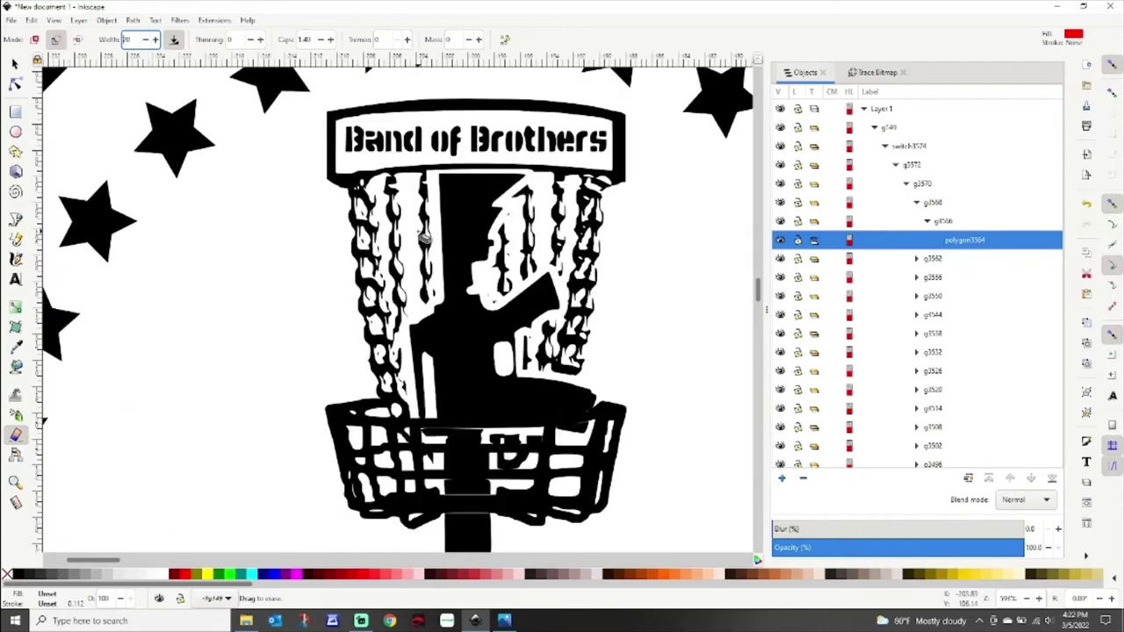
scroll(391, 231, "up", 3)
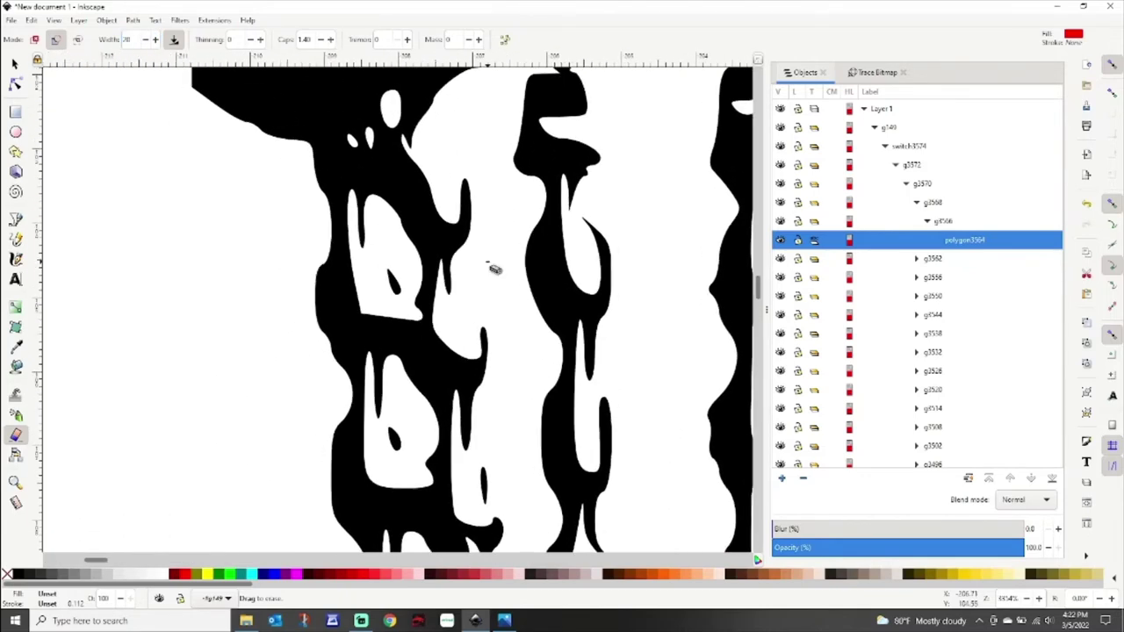
mouse_move(391, 271)
left_mouse_down()
mouse_move(404, 300)
mouse_move(399, 283)
mouse_move(411, 293)
left_mouse_up()
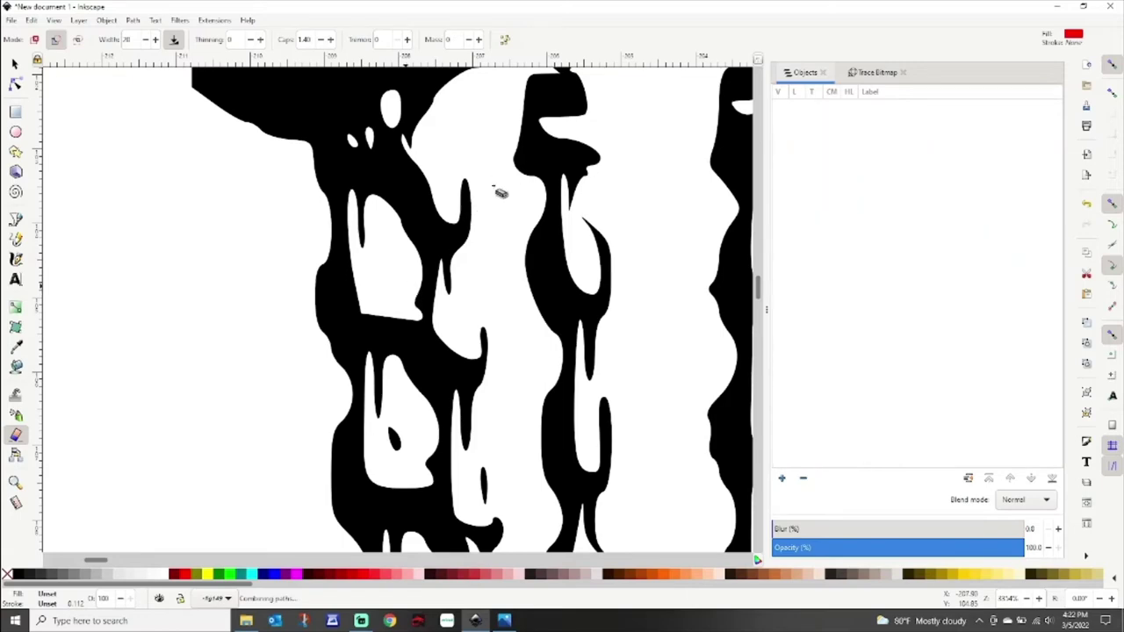
Erase the stray specks inside the second open link of the leftmost chain and in the gap beside it.
scroll(478, 256, "up", 2)
scroll(493, 326, "down", 4)
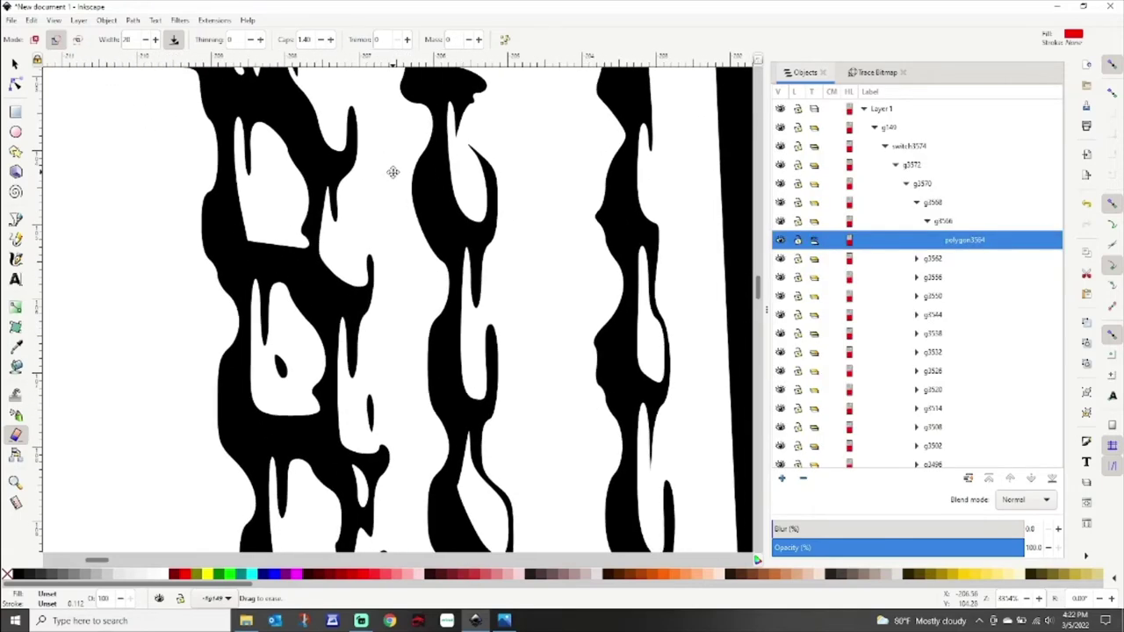
mouse_move(296, 356)
left_mouse_down()
mouse_move(280, 373)
mouse_move(295, 377)
mouse_move(281, 376)
mouse_move(288, 362)
mouse_move(290, 371)
left_mouse_up()
mouse_move(376, 213)
left_mouse_down()
mouse_move(370, 354)
mouse_move(354, 233)
left_mouse_up()
scroll(366, 253, "down", 3)
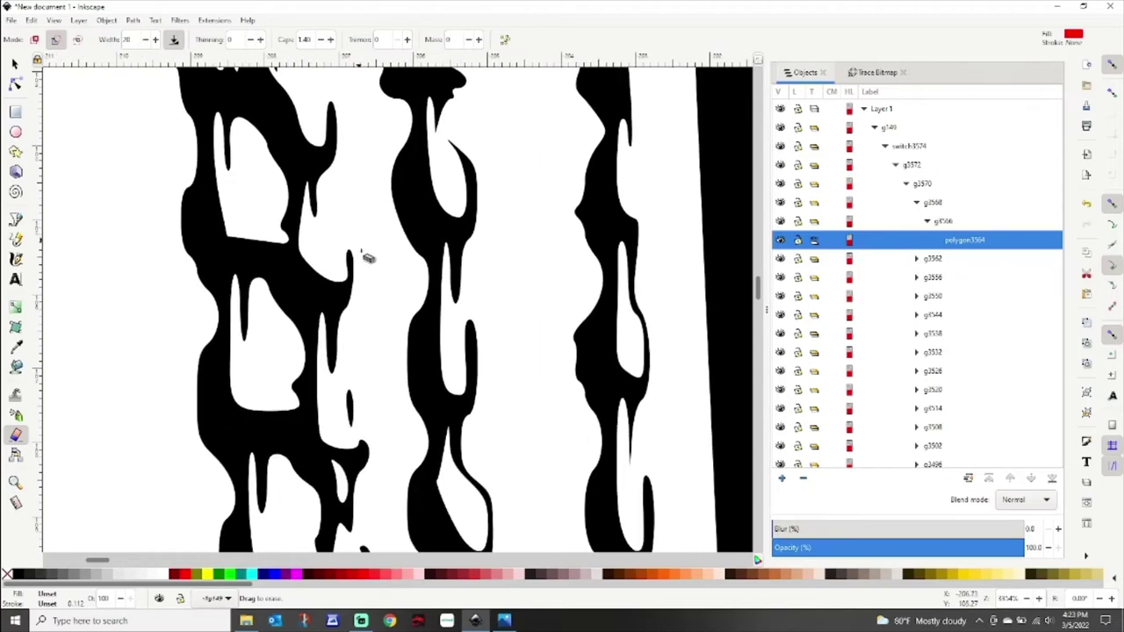
mouse_move(353, 291)
left_mouse_down()
mouse_move(346, 344)
mouse_move(355, 338)
left_mouse_up()
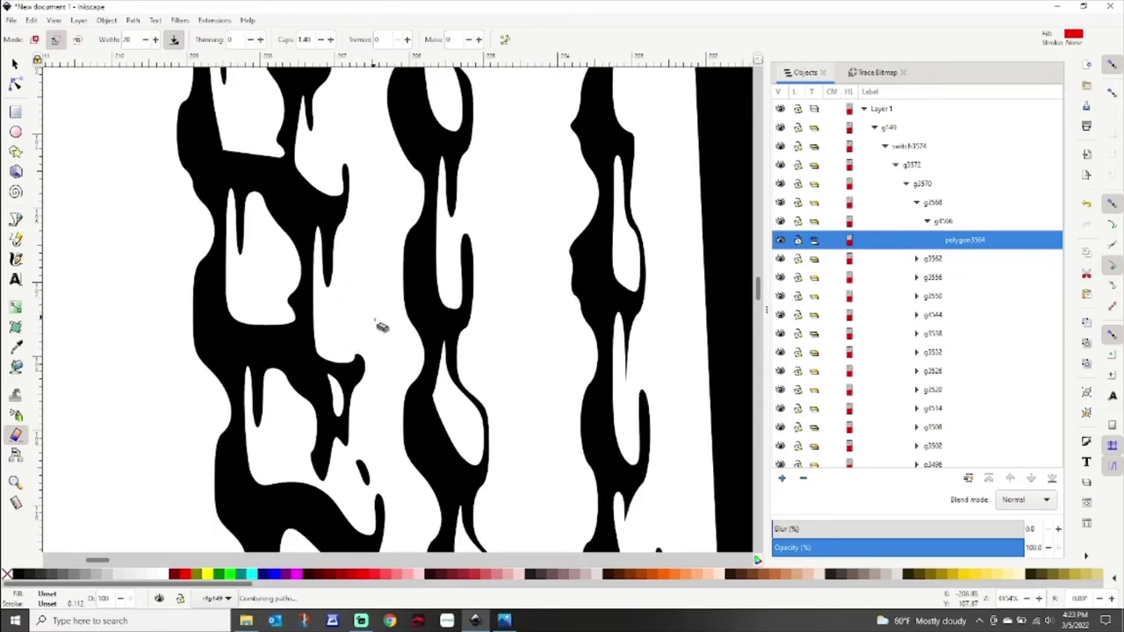
Erase the loose speck beside the leftmost chain's middle links and the one inside the open link further down.
scroll(380, 383, "down", 3)
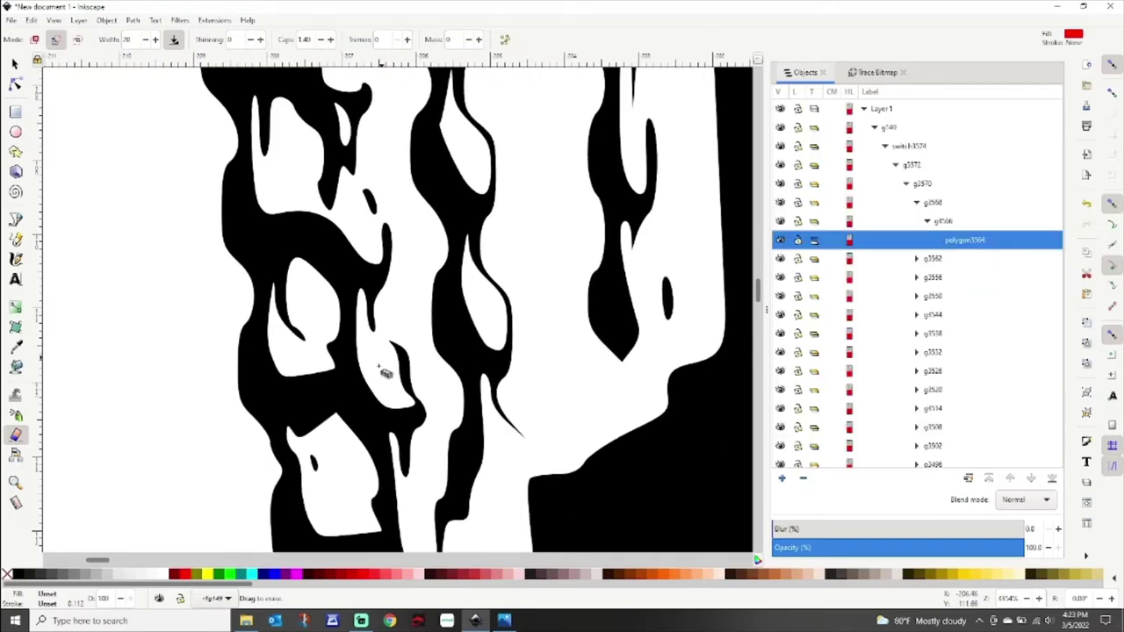
scroll(397, 329, "up", 1)
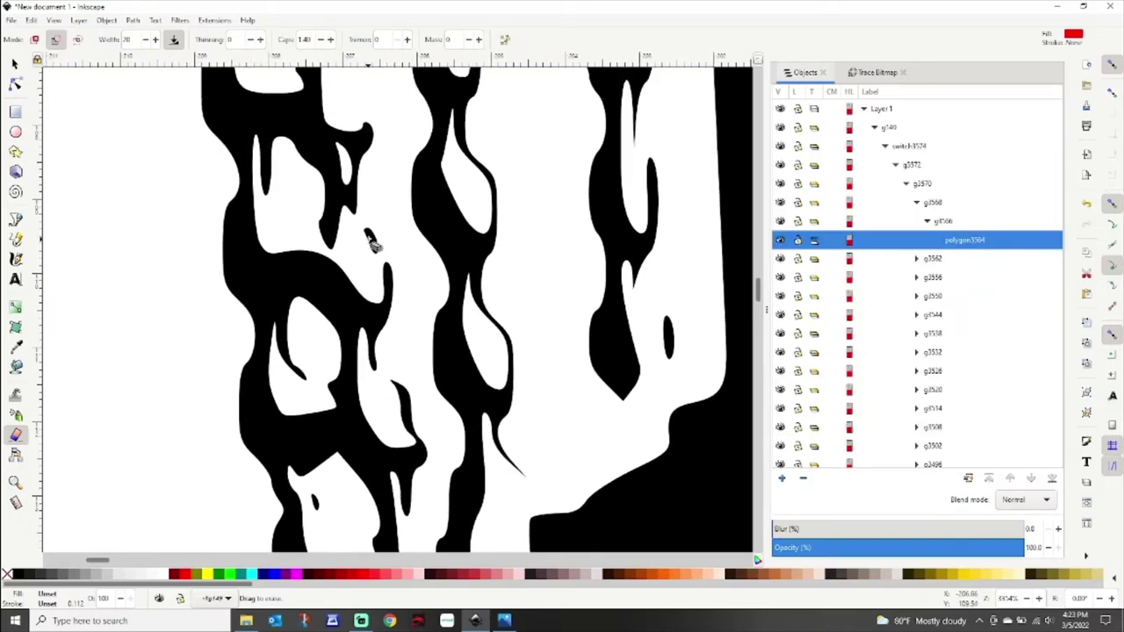
mouse_move(375, 233)
left_mouse_down()
mouse_move(371, 248)
mouse_move(395, 255)
left_mouse_up()
scroll(420, 281, "down", 4)
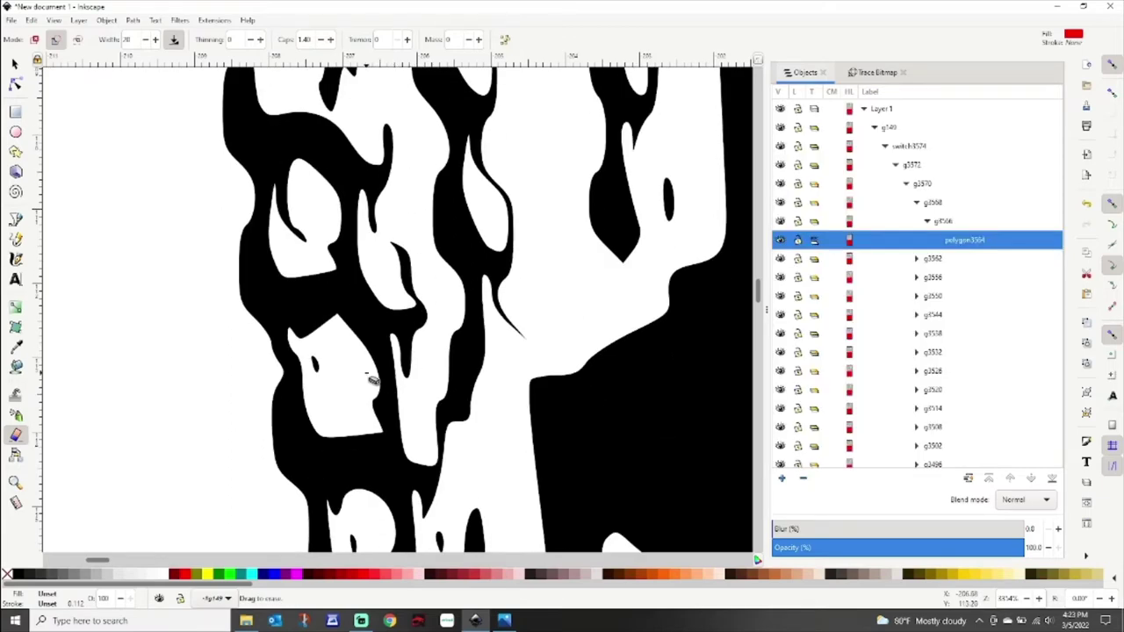
mouse_move(335, 351)
left_mouse_down()
mouse_move(318, 372)
mouse_move(313, 362)
mouse_move(324, 376)
mouse_move(311, 371)
mouse_move(336, 375)
left_mouse_up()
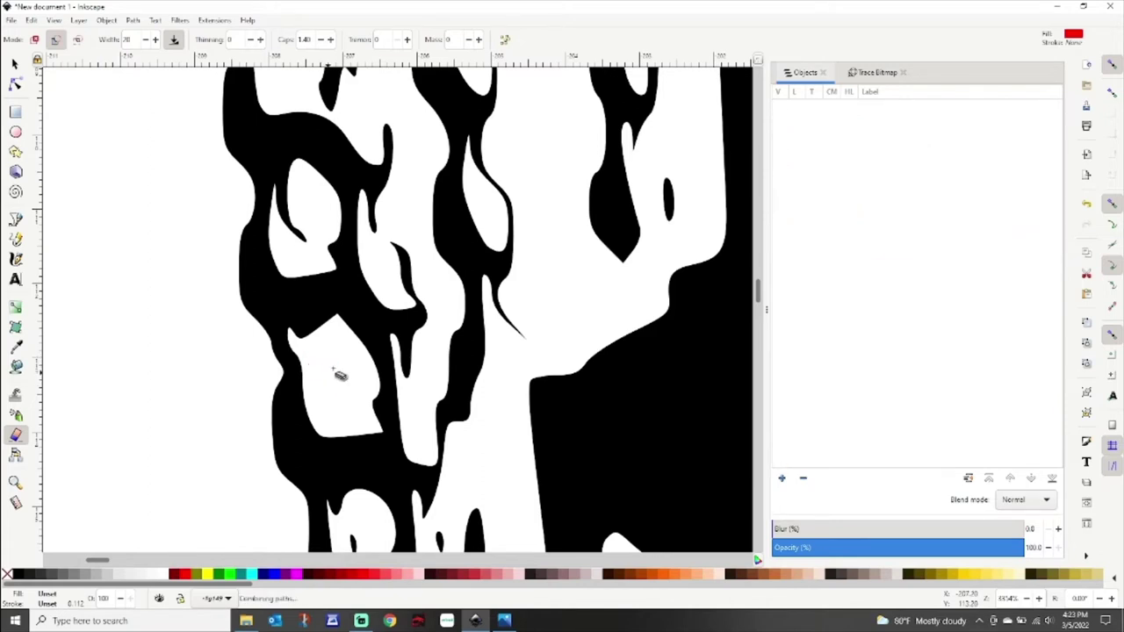
Erase the specks inside the two neighbouring openings near the lower end of the leftmost chain.
left_click_drag(322, 238, 396, 183)
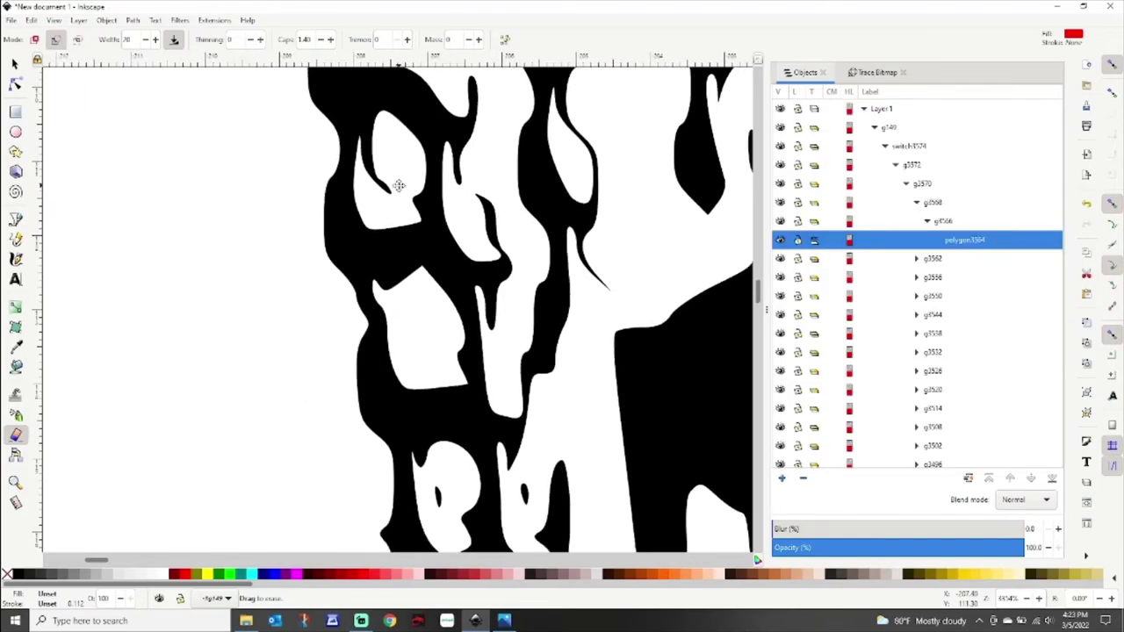
left_click_drag(597, 334, 517, 290)
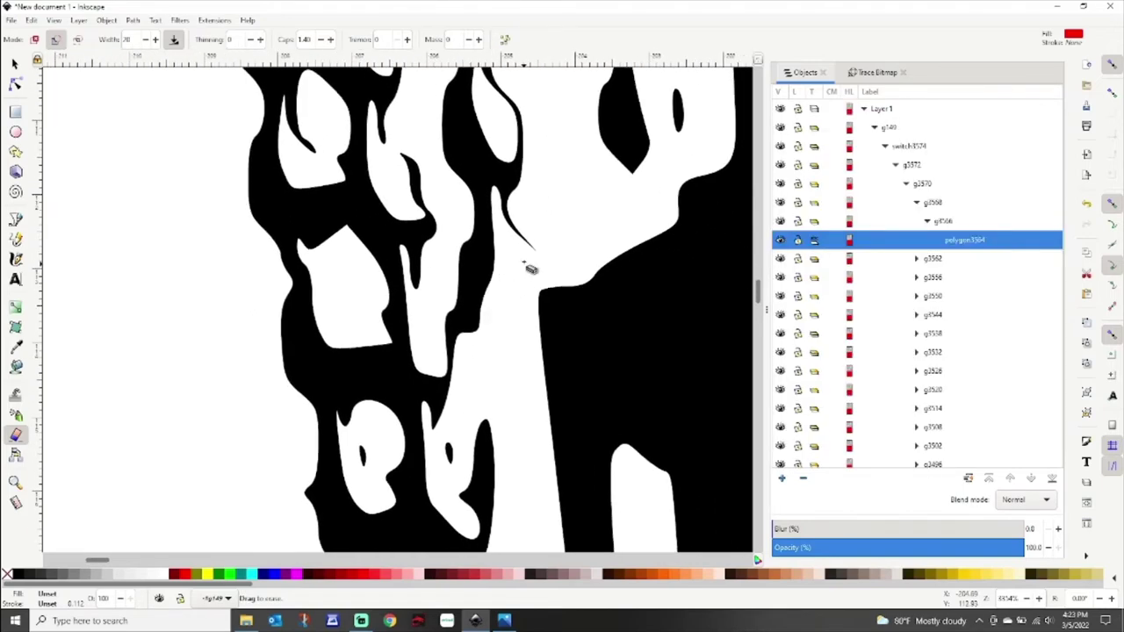
mouse_move(546, 244)
left_mouse_down()
mouse_move(515, 338)
mouse_move(484, 206)
mouse_move(419, 407)
mouse_move(442, 291)
mouse_move(422, 316)
left_mouse_up()
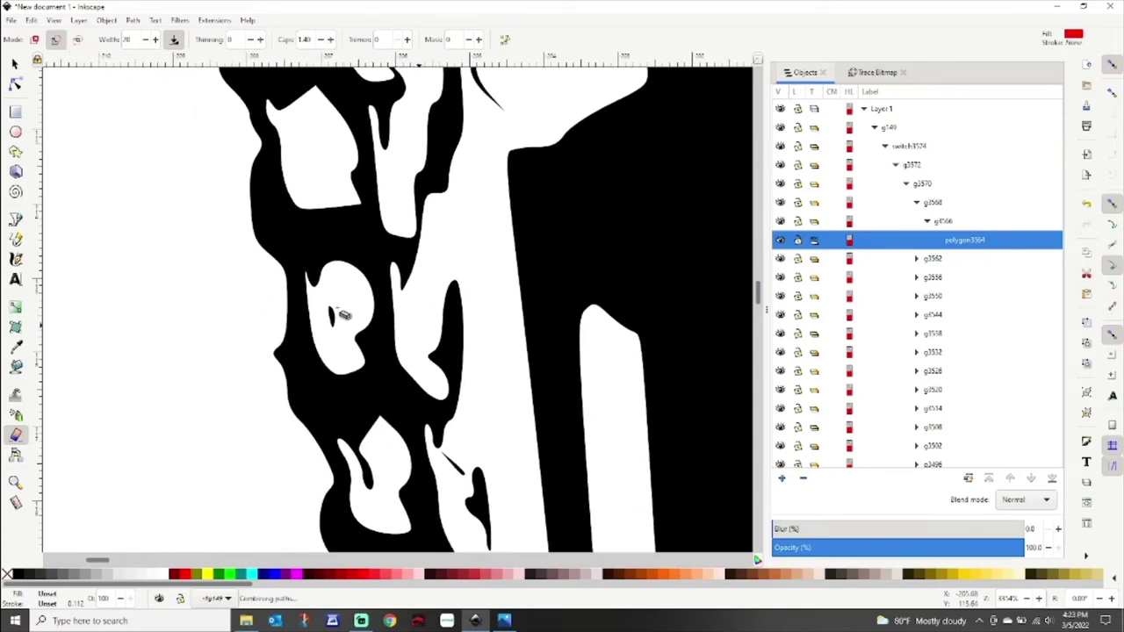
left_click_drag(334, 308, 341, 330)
Erase the thin sliver beside the leftmost chain's last link, just above the basket rim.
scroll(477, 456, "down", 5)
scroll(477, 457, "right", 3)
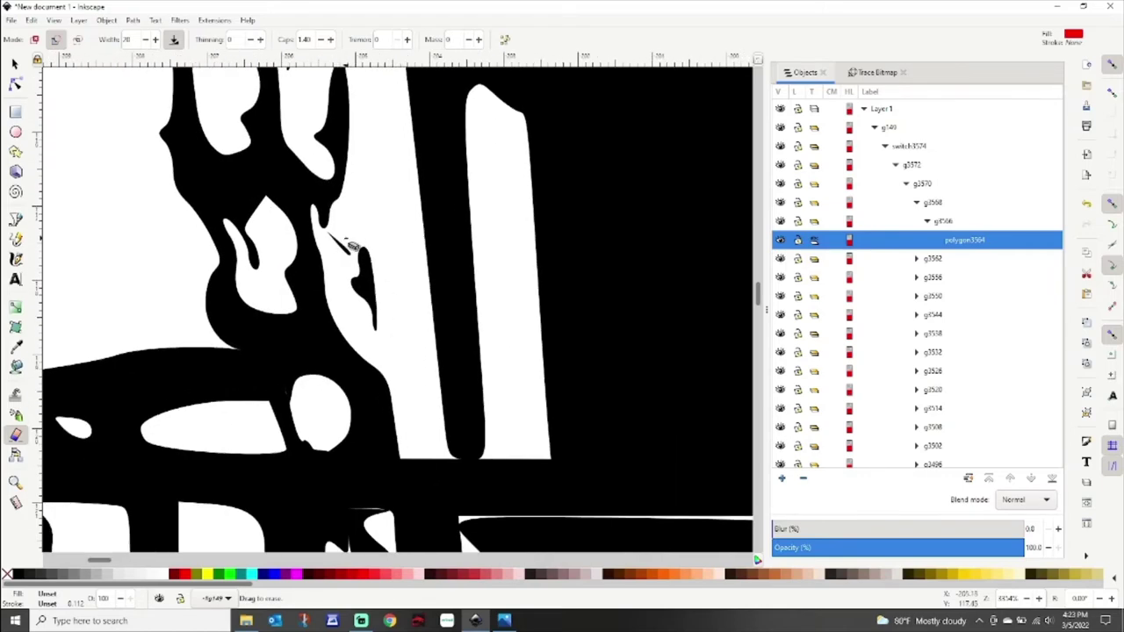
mouse_move(344, 248)
left_mouse_down()
mouse_move(350, 257)
mouse_move(325, 238)
mouse_move(335, 240)
left_mouse_up()
scroll(412, 314, "down", 4, "ctrl")
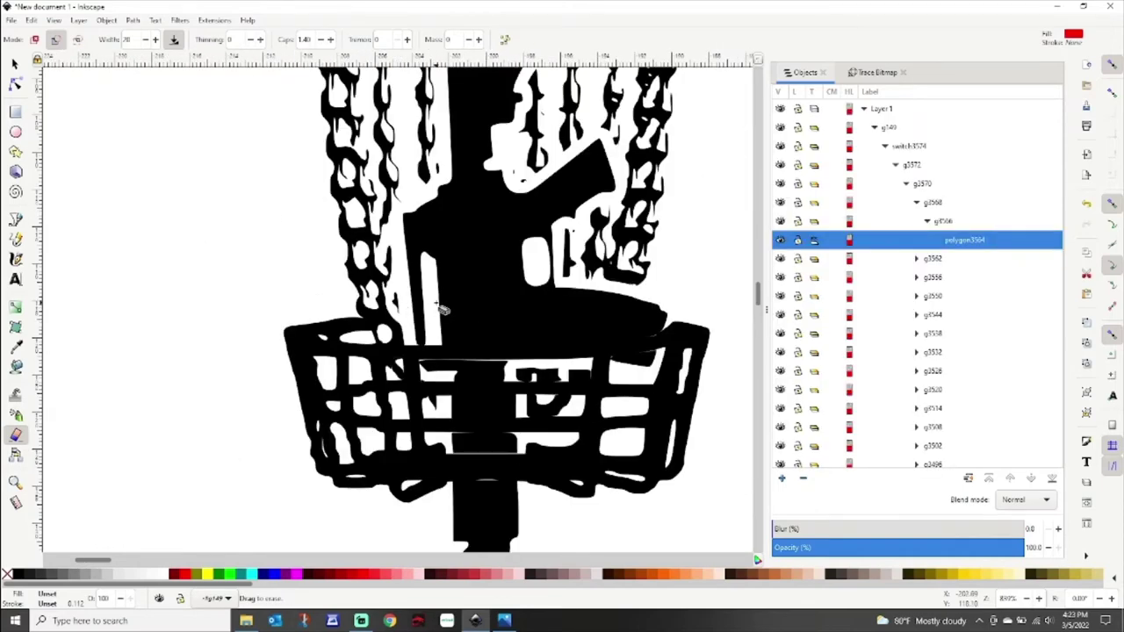
Erase the tiny loose speck under the rifle, in the gap beside the short inner chain.
scroll(443, 309, "up", 2)
scroll(443, 309, "right", 4)
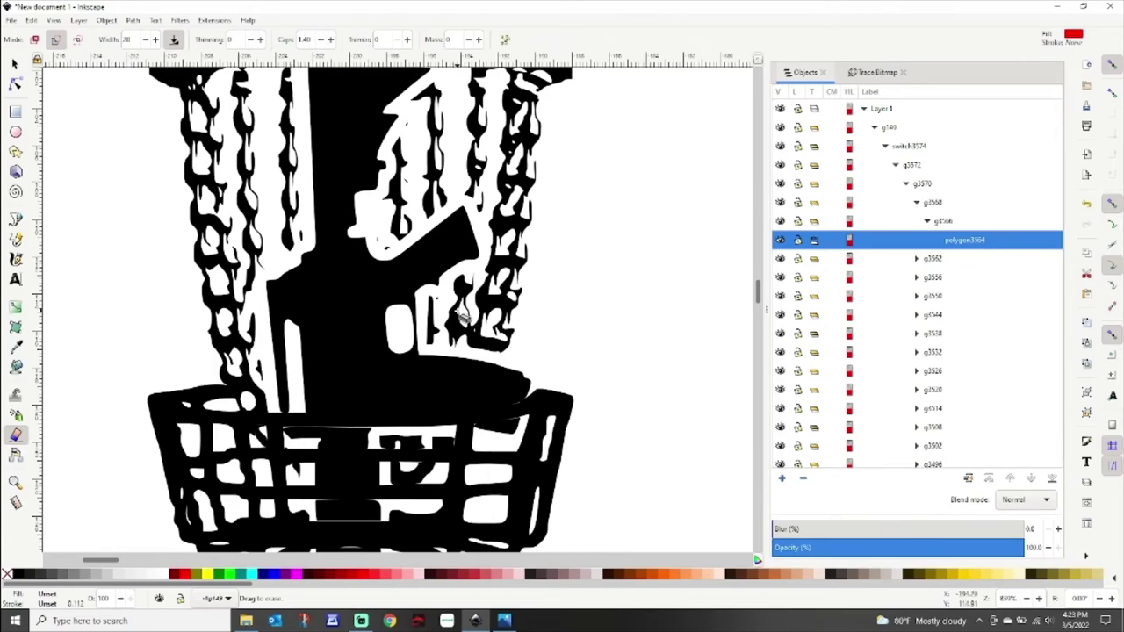
scroll(444, 310, "up", 2, "ctrl")
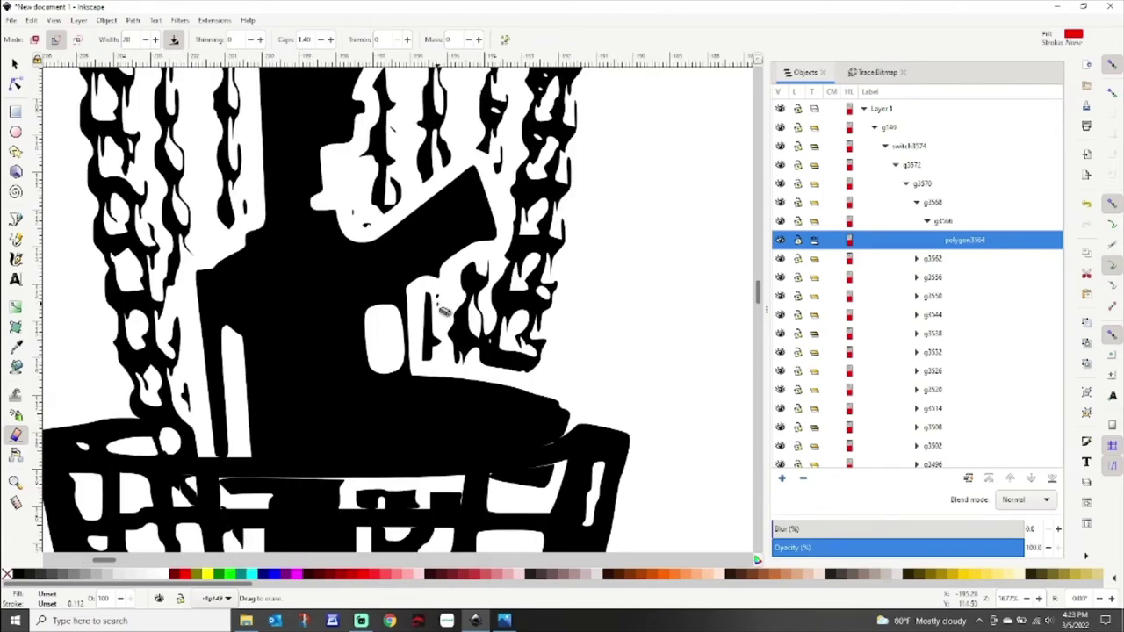
scroll(444, 309, "up", 2, "ctrl")
left_click_drag(439, 273, 437, 288)
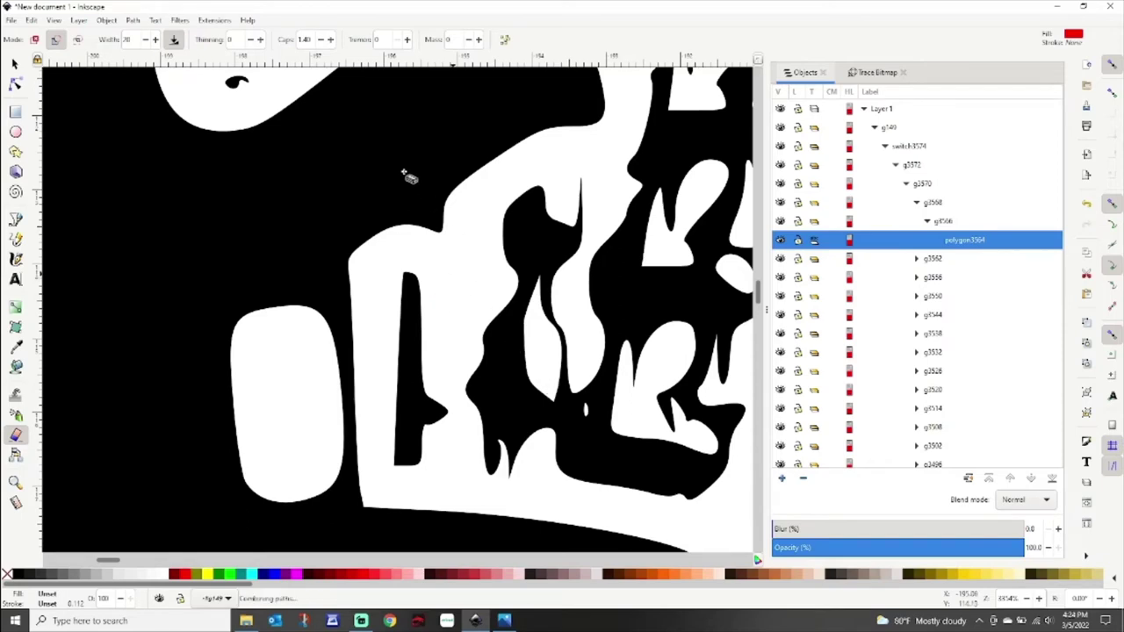
Erase the stray specks in the white pocket below the soldier's chin and between the two chains above the rifle.
scroll(592, 369, "left", 5)
left_click_drag(502, 384, 517, 391)
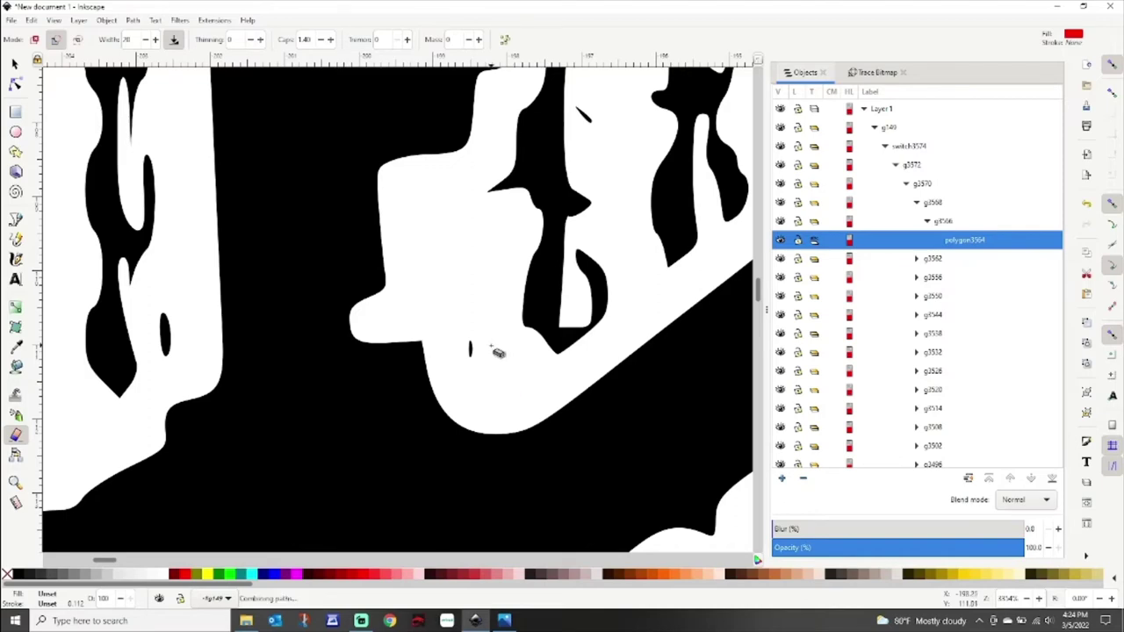
left_click_drag(471, 361, 485, 347)
scroll(547, 226, "up", 3)
left_click_drag(532, 245, 522, 237)
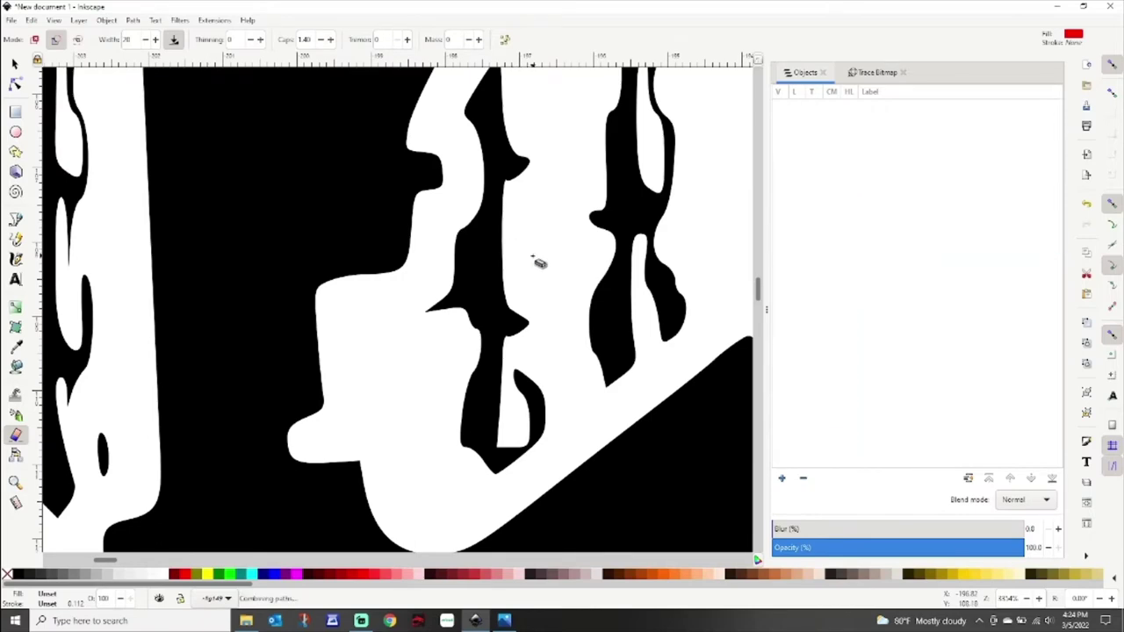
Erase the oval speck beside the lower end of the chain behind the soldier and the small sliver in front of his face.
scroll(539, 263, "down", 1)
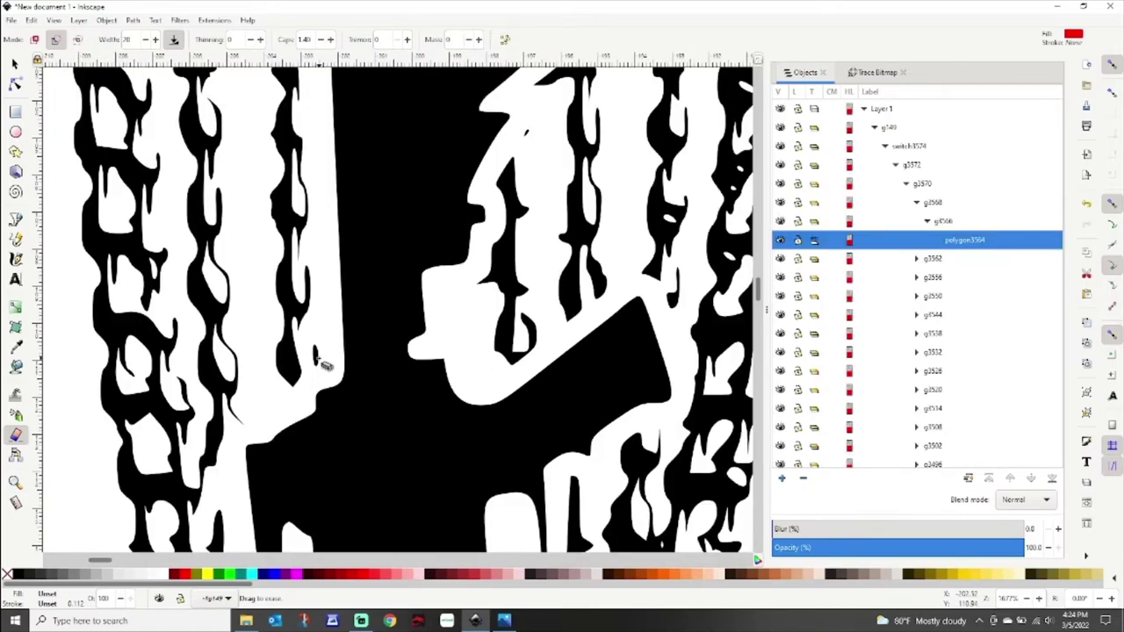
mouse_move(330, 350)
left_mouse_down()
mouse_move(319, 372)
mouse_move(321, 336)
mouse_move(320, 367)
mouse_move(326, 351)
left_mouse_up()
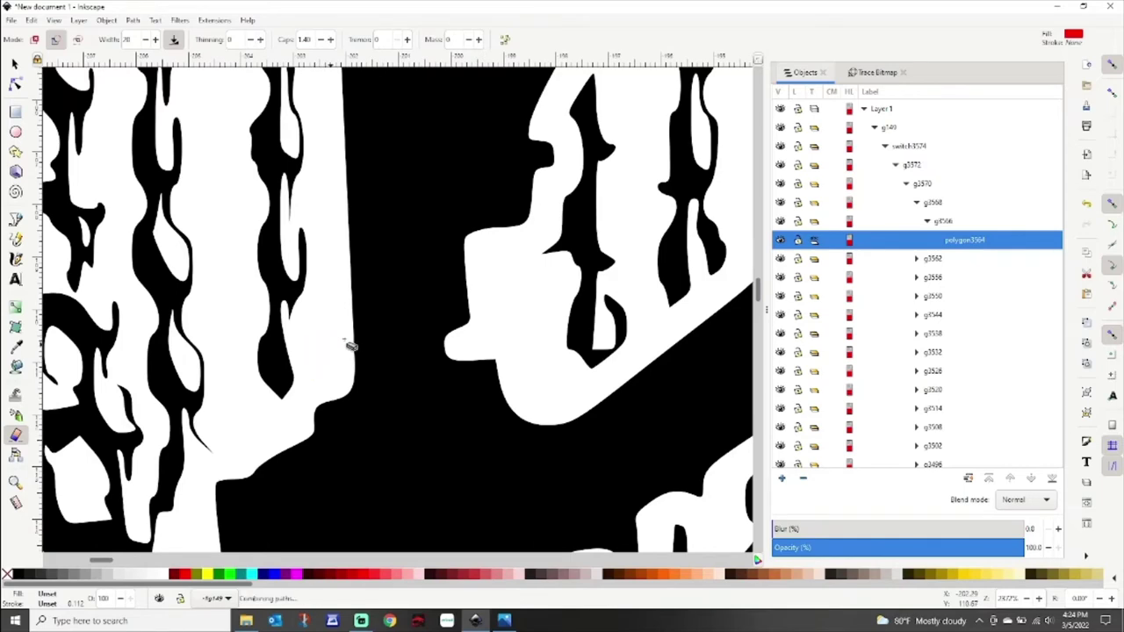
scroll(351, 346, "down", 2)
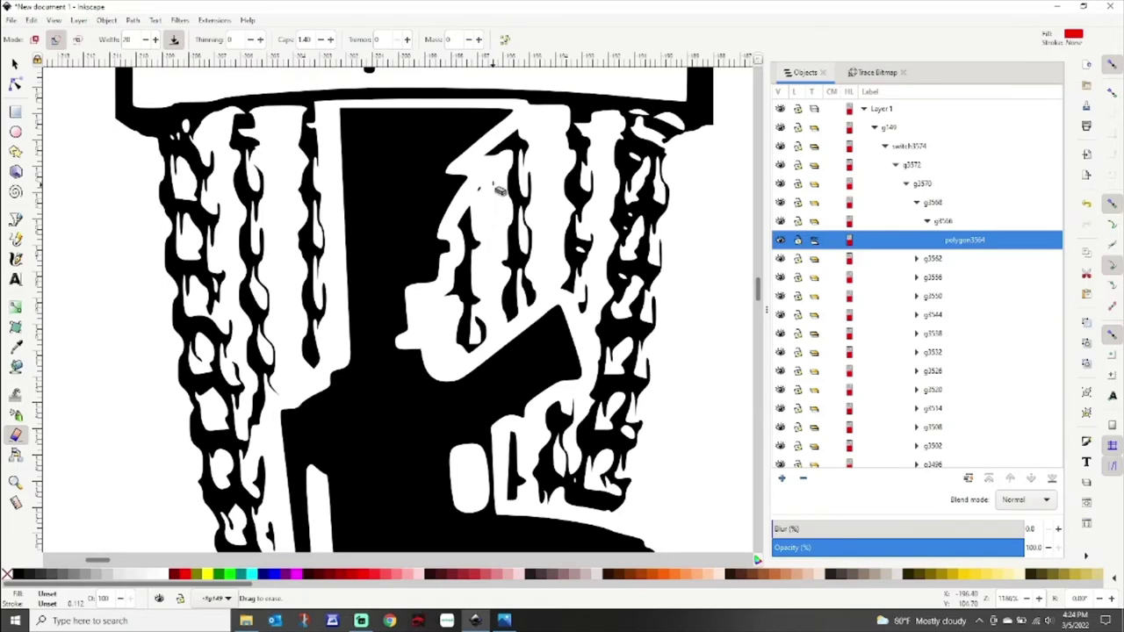
scroll(494, 185, "up", 2)
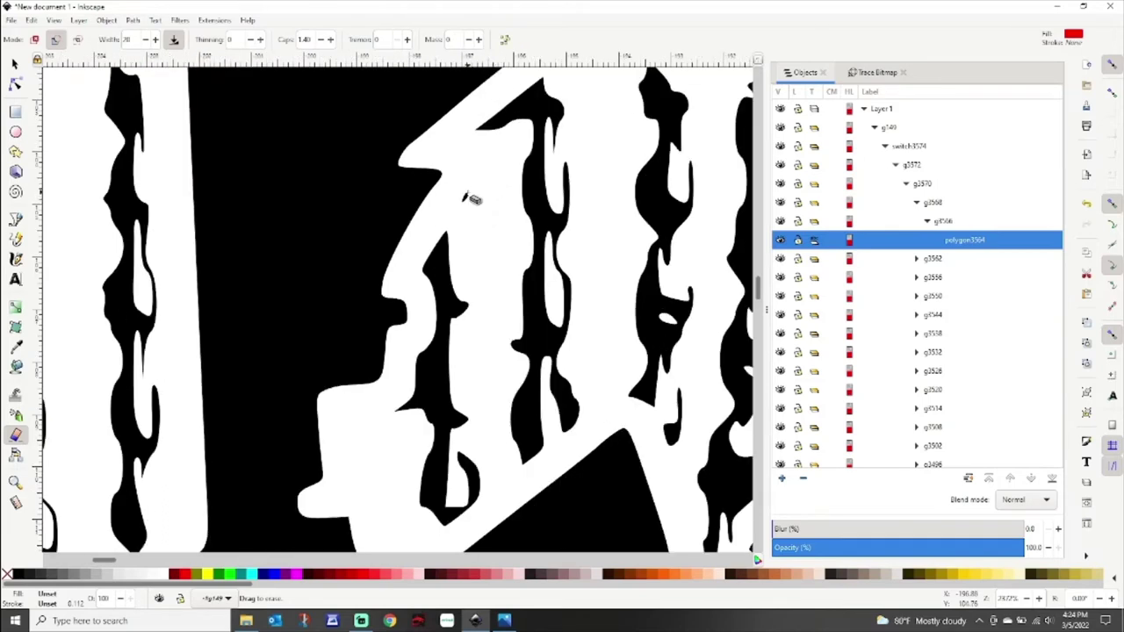
mouse_move(472, 189)
left_mouse_down()
mouse_move(458, 207)
mouse_move(474, 221)
left_mouse_up()
Examine the rightmost chains, the basket and boots, and the whole badge for leftover specks, with nothing selected.
scroll(382, 282, "right", 5)
scroll(547, 326, "right", 4)
scroll(547, 326, "up", 1)
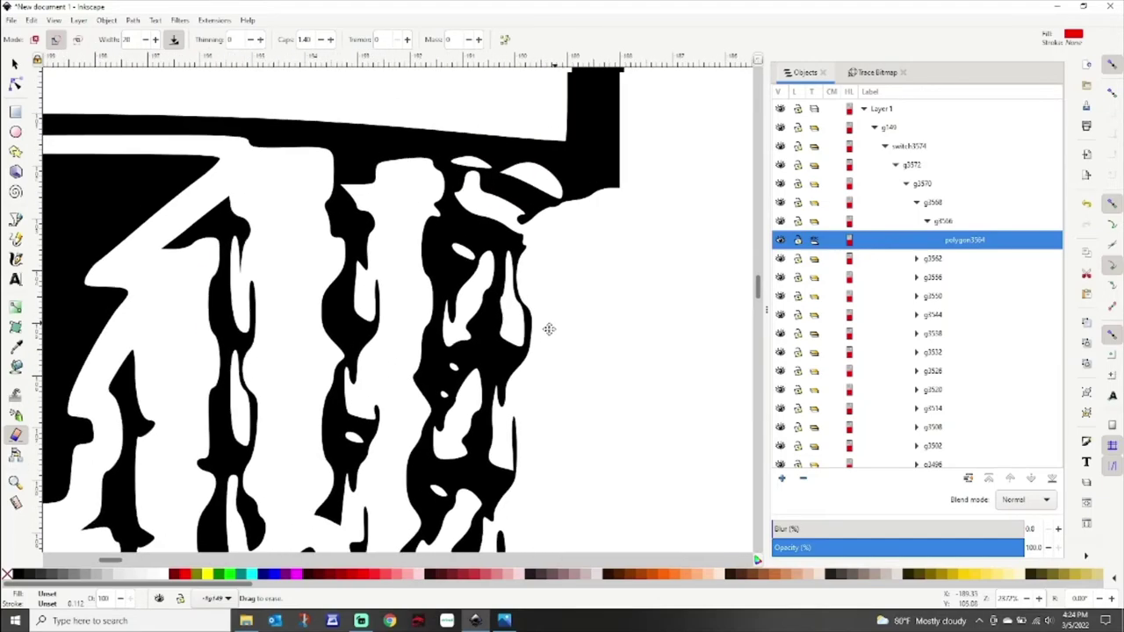
scroll(508, 238, "down", 7)
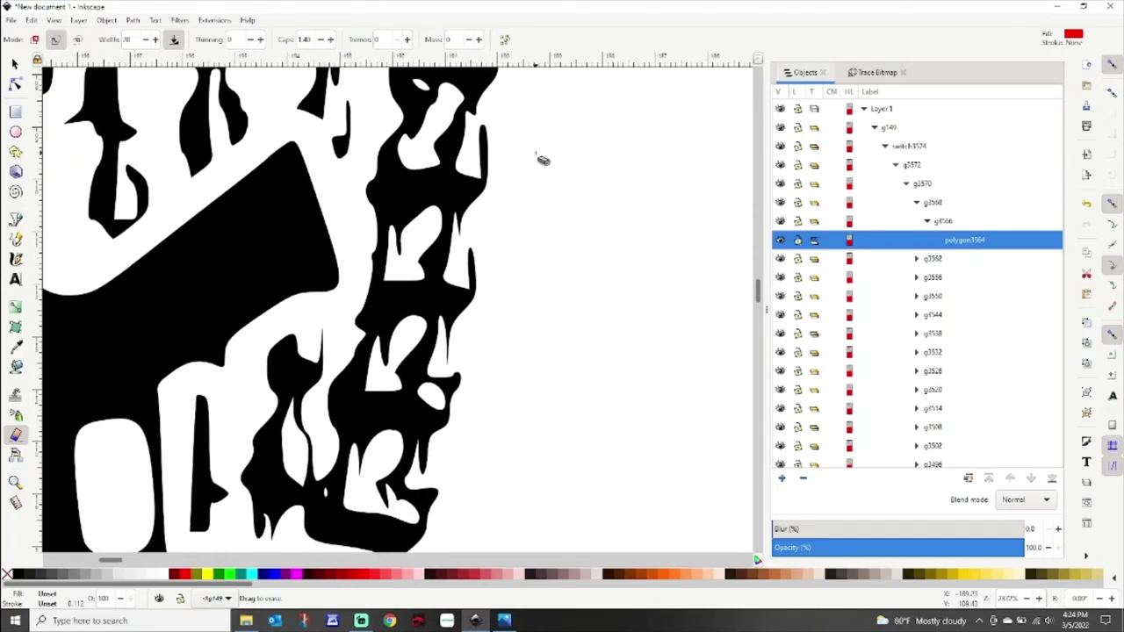
scroll(494, 437, "down", 3)
scroll(535, 342, "down", 3)
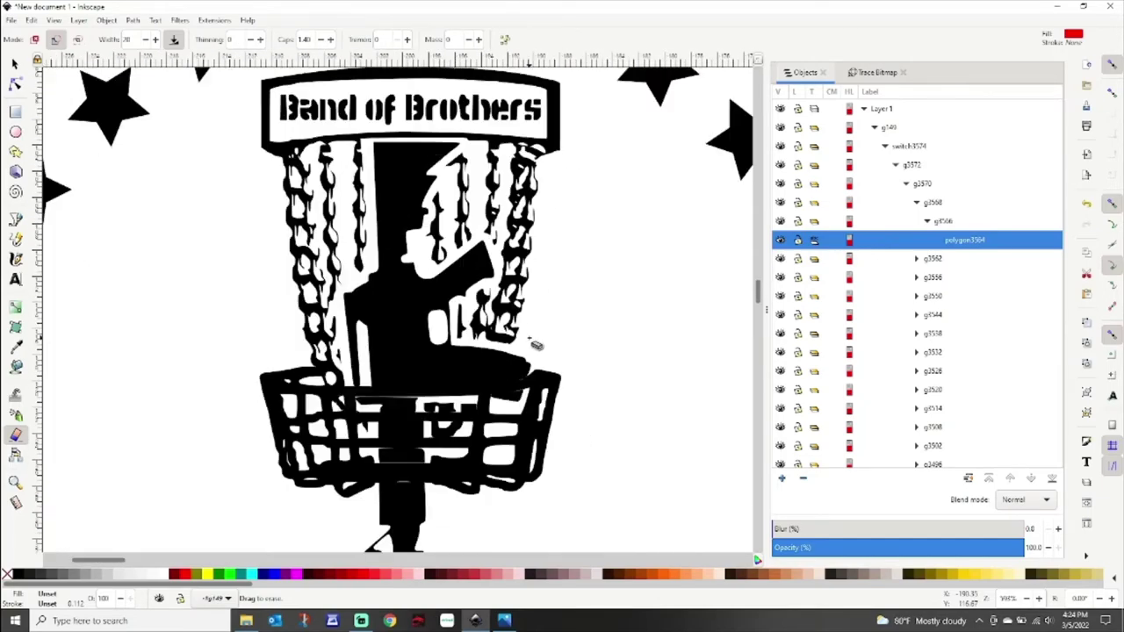
scroll(535, 344, "down", 2)
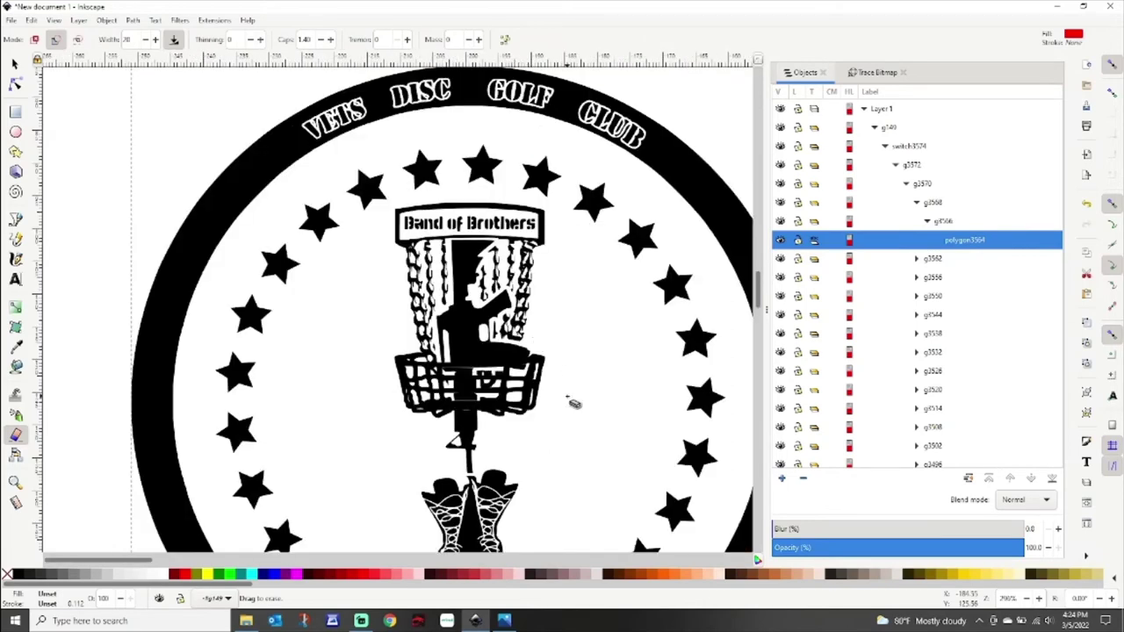
key("Escape")
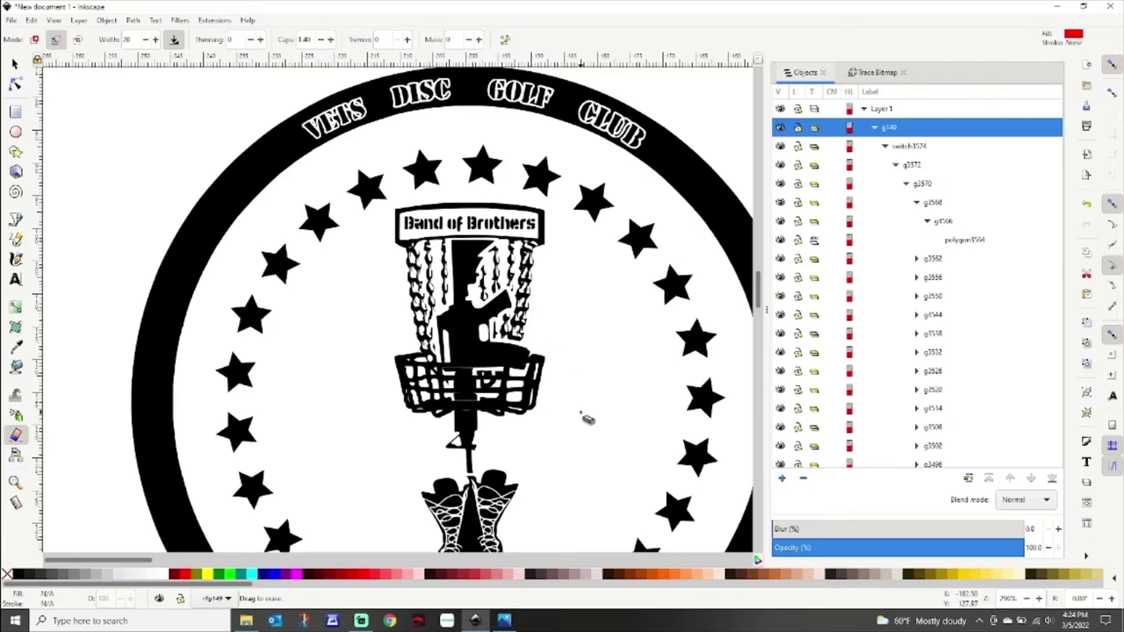
scroll(580, 451, "down", 2)
scroll(567, 367, "down", 1)
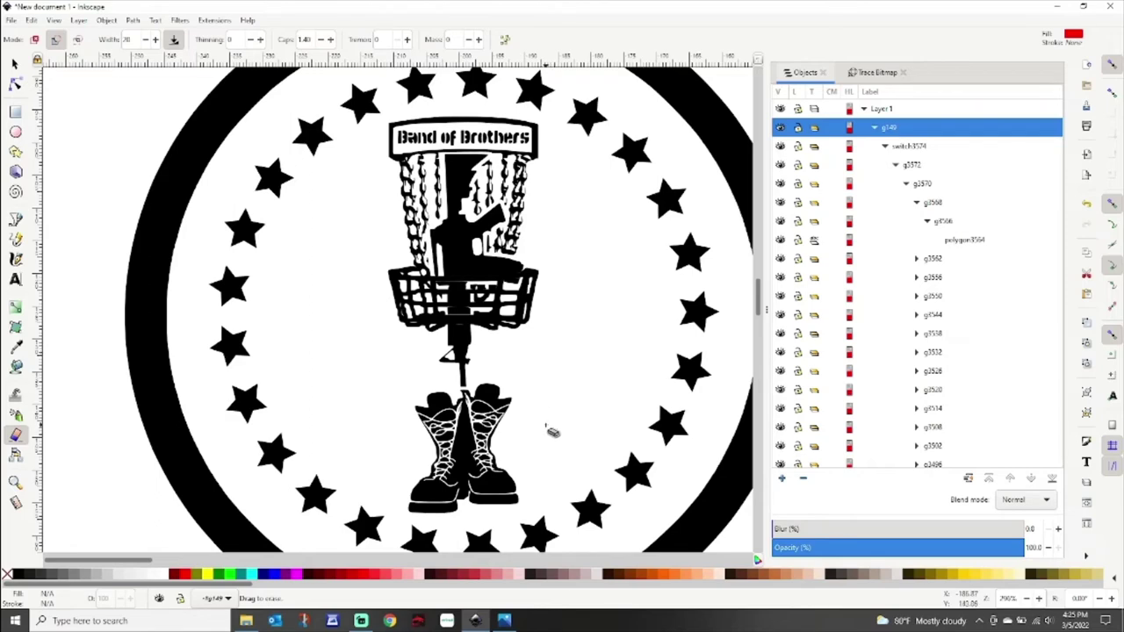
scroll(552, 430, "down", 4)
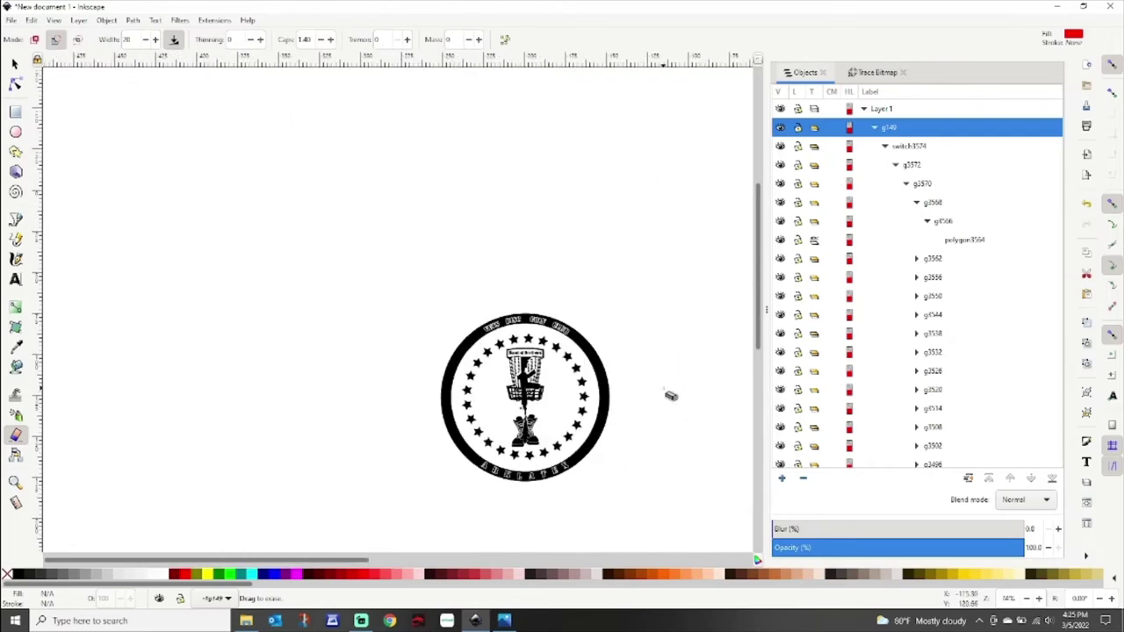
key("s")
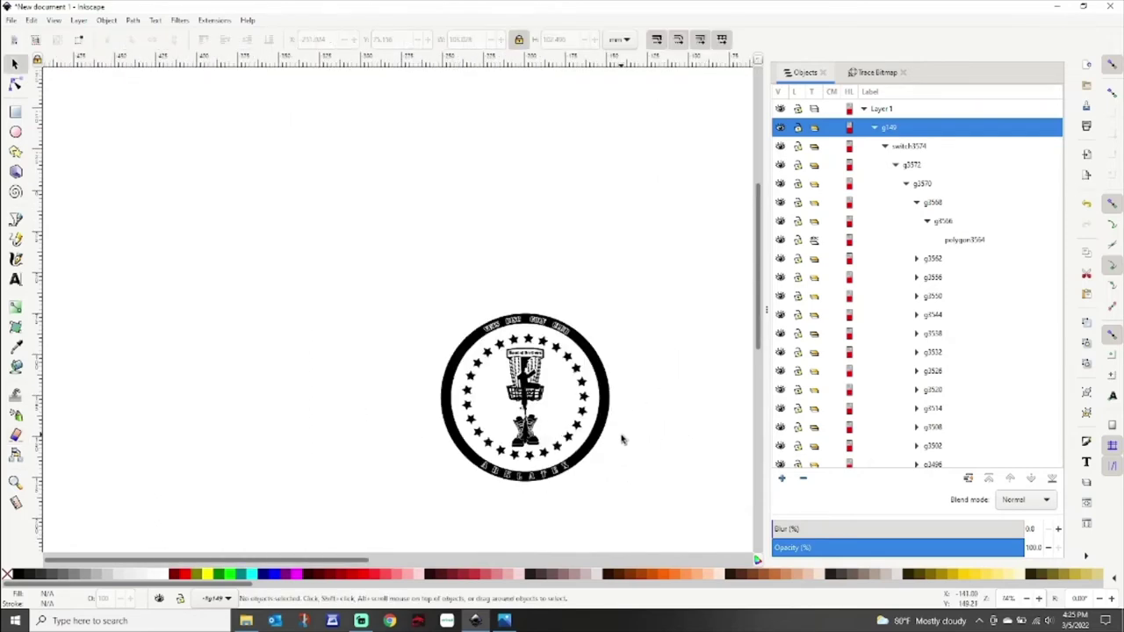
scroll(621, 439, "up", 2)
left_click_drag(621, 439, 618, 387)
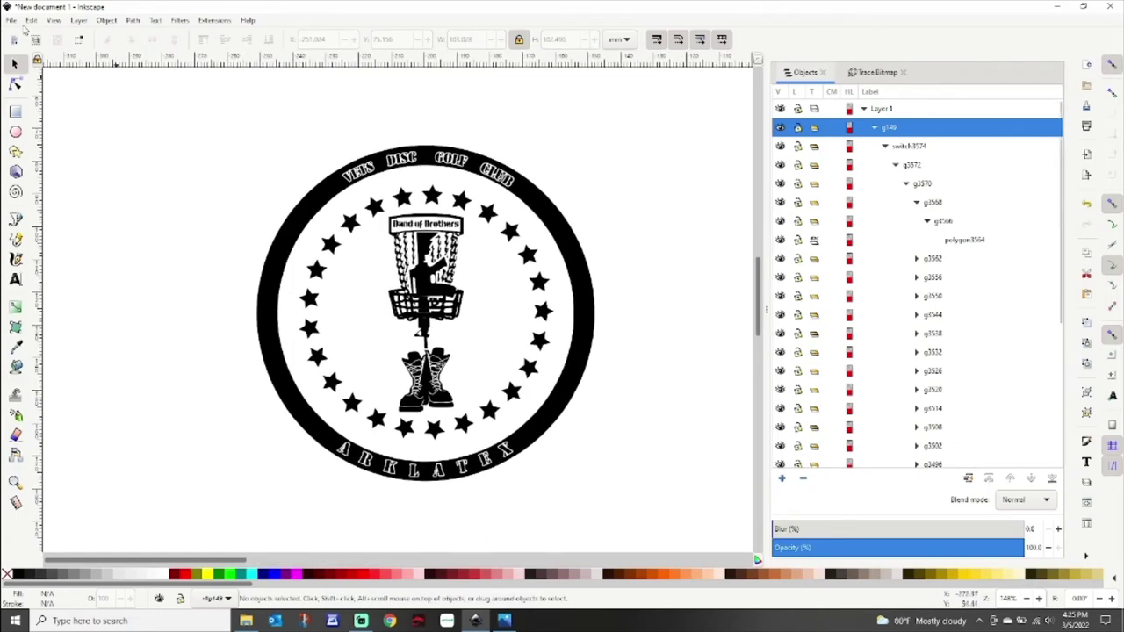
Set up saving the document as Plain SVG, with the recipient's first name and "Logo - 1" as the file name.
left_click(12, 19)
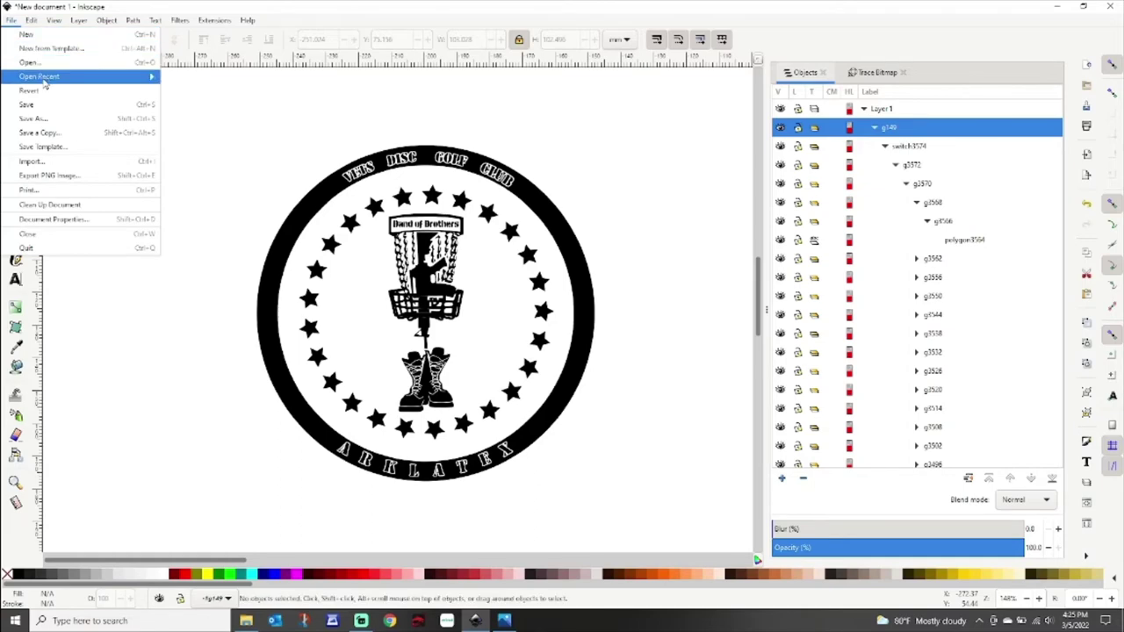
left_click(37, 118)
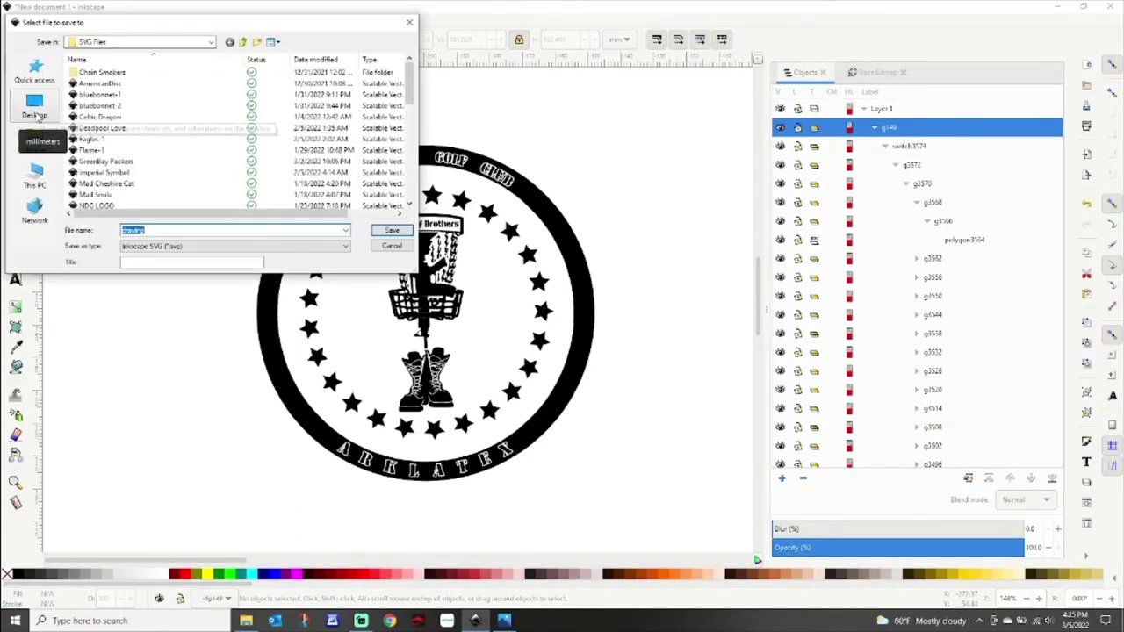
left_click_drag(238, 25, 461, 136)
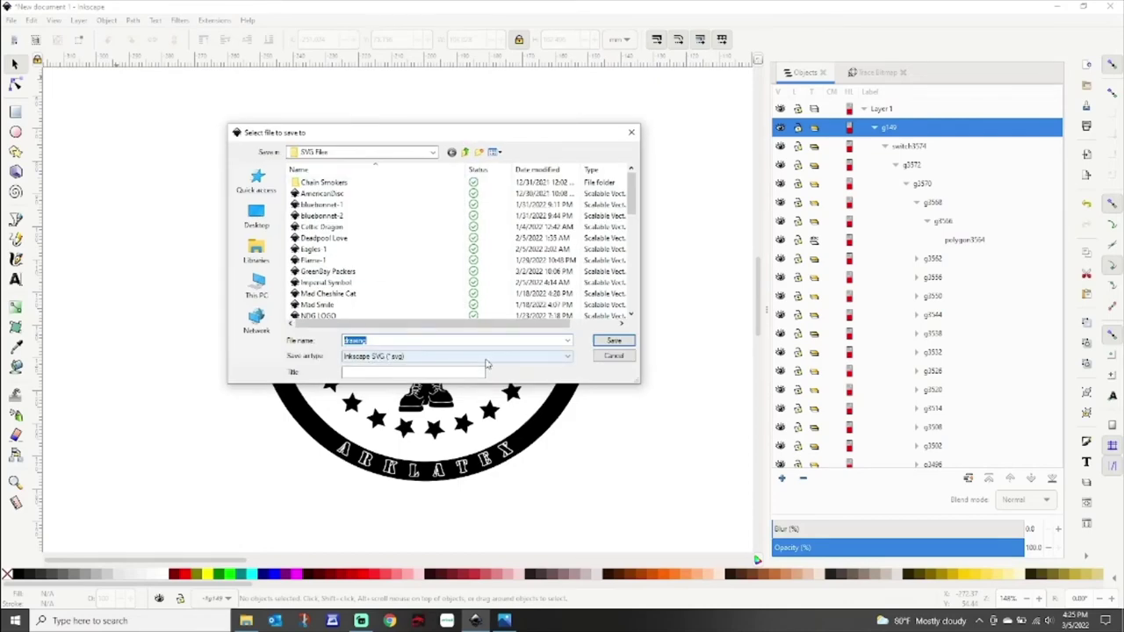
left_click(456, 358)
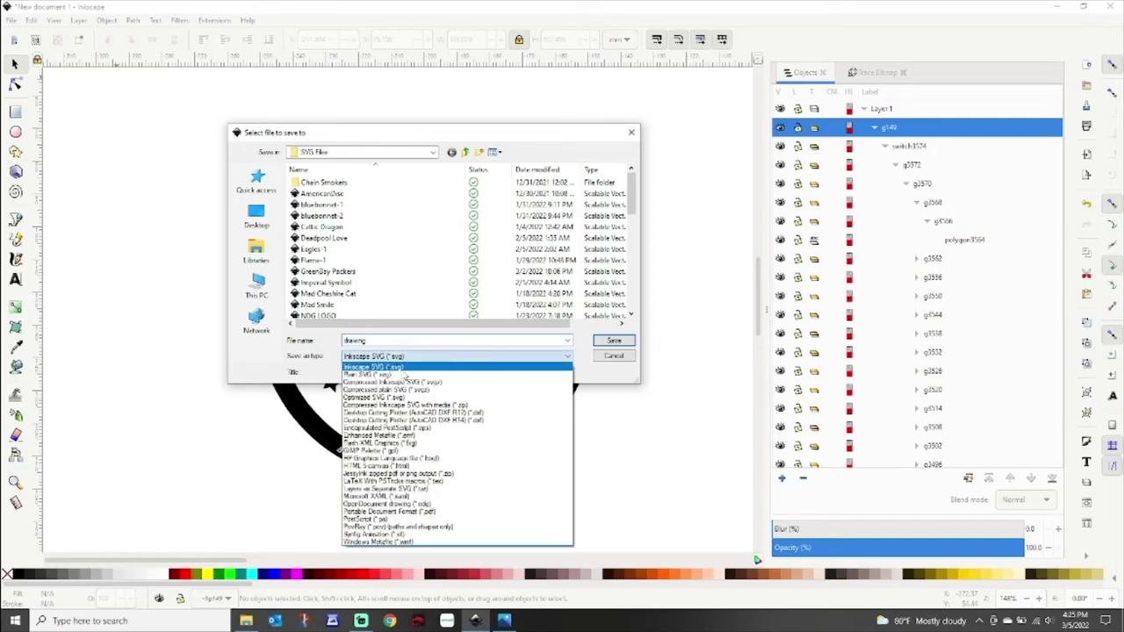
left_click(384, 374)
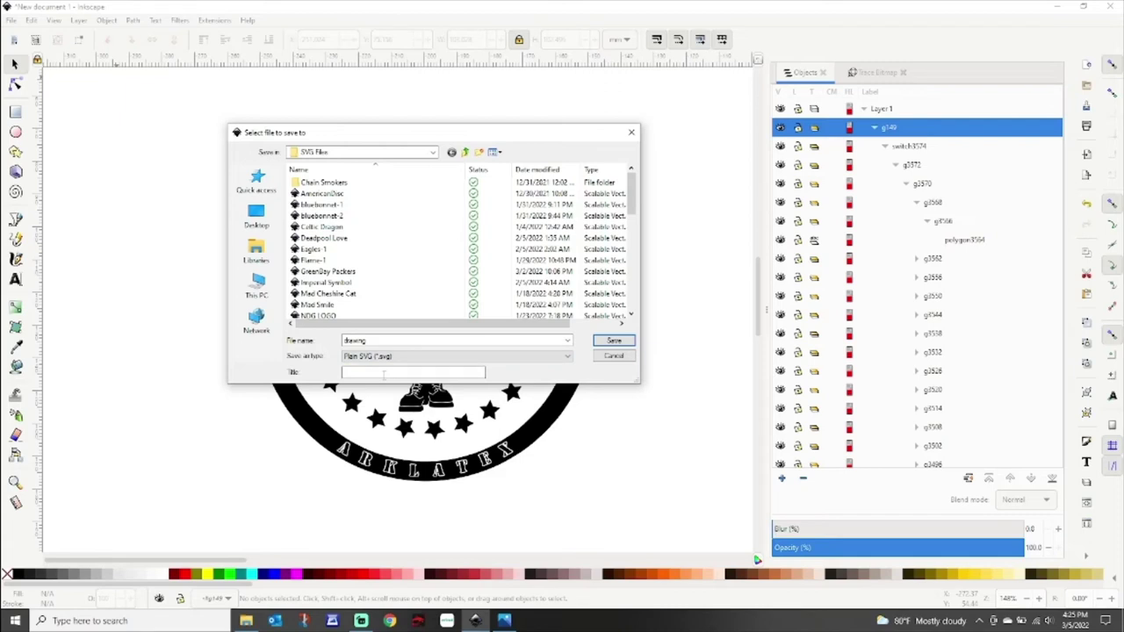
double_click(399, 340)
type("Robert's Logo - 1")
Save the file in the recipient's folder inside the Misc folder of NINJA DISC GOLF.
left_click(434, 153)
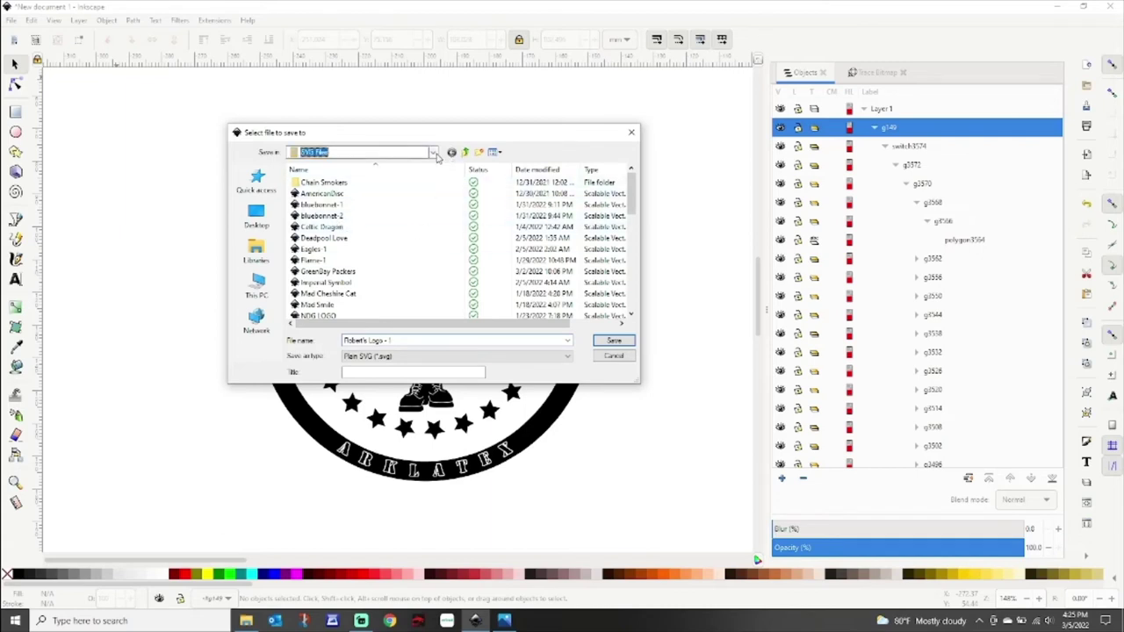
left_click(342, 294)
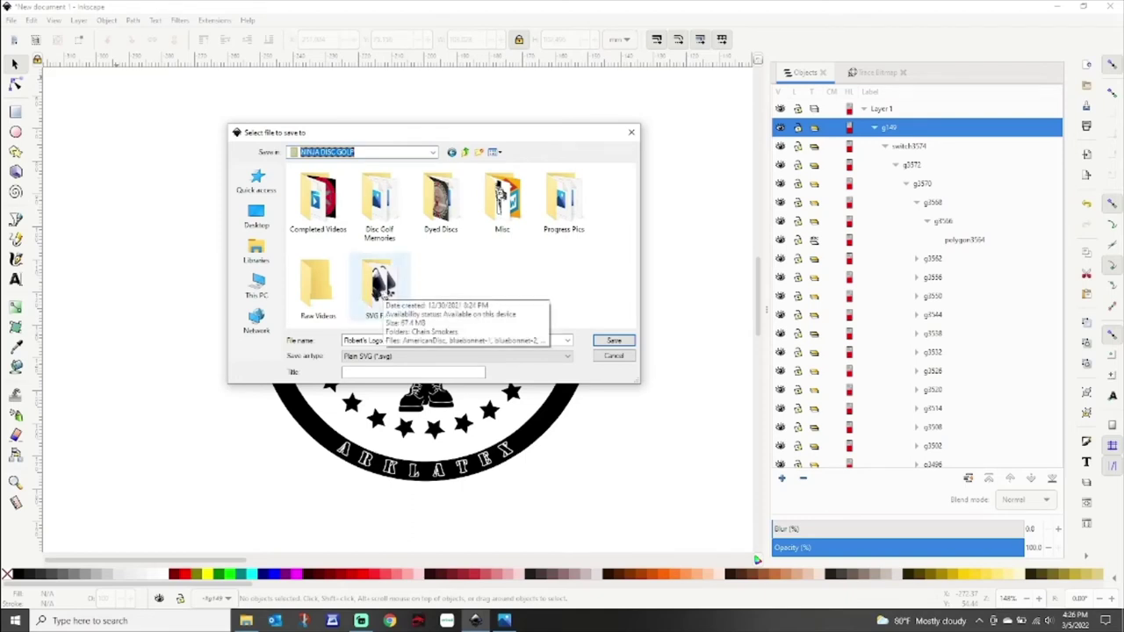
left_click(392, 283)
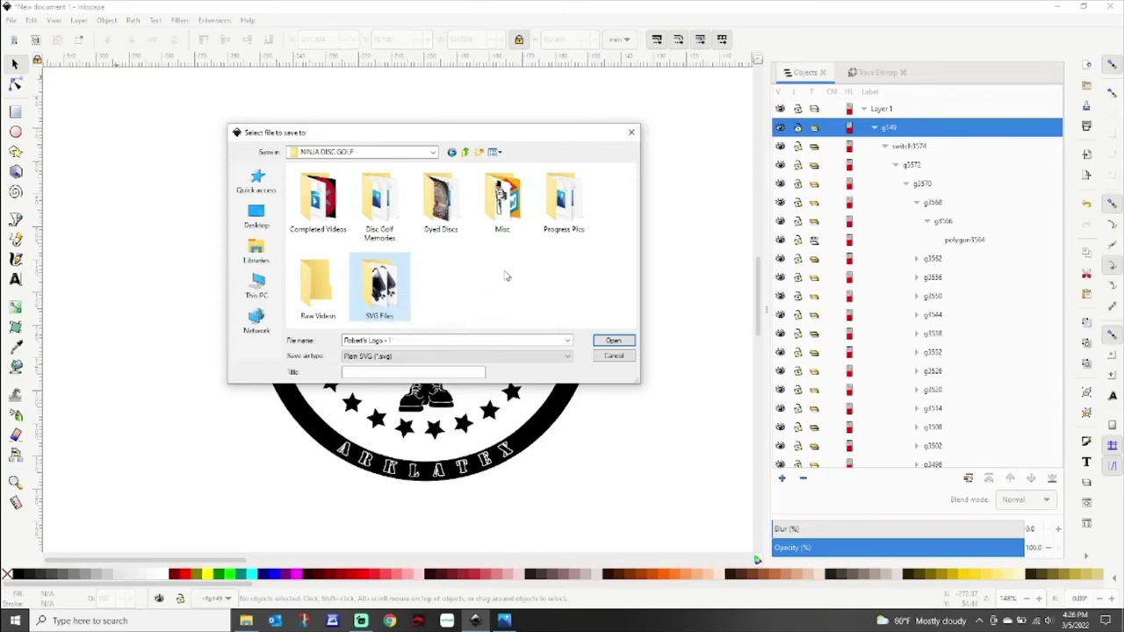
double_click(502, 207)
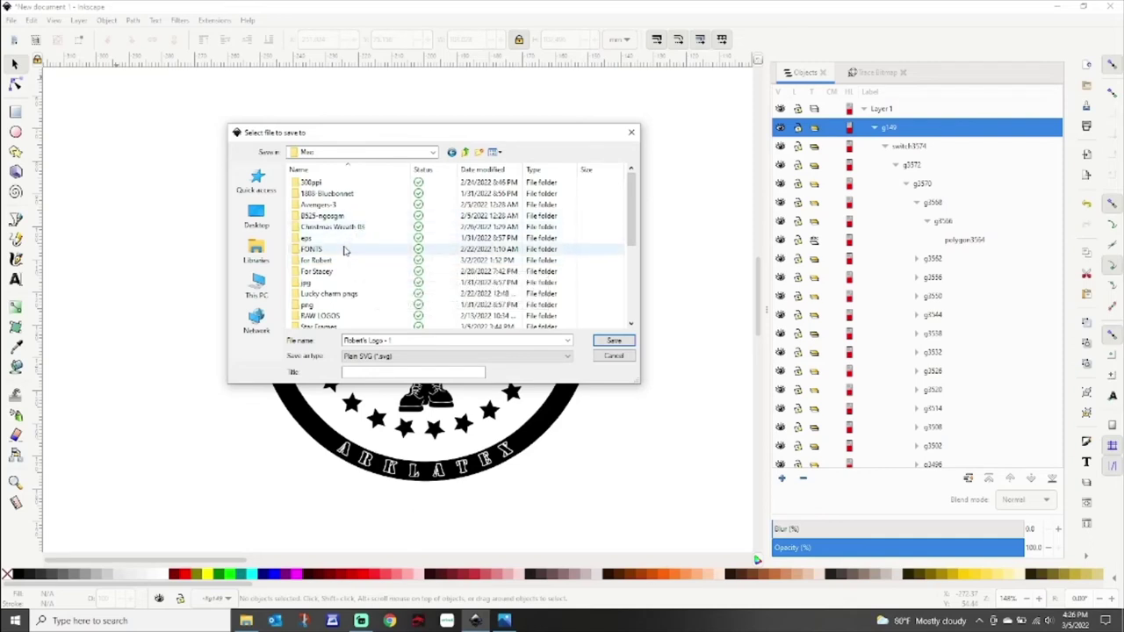
double_click(323, 264)
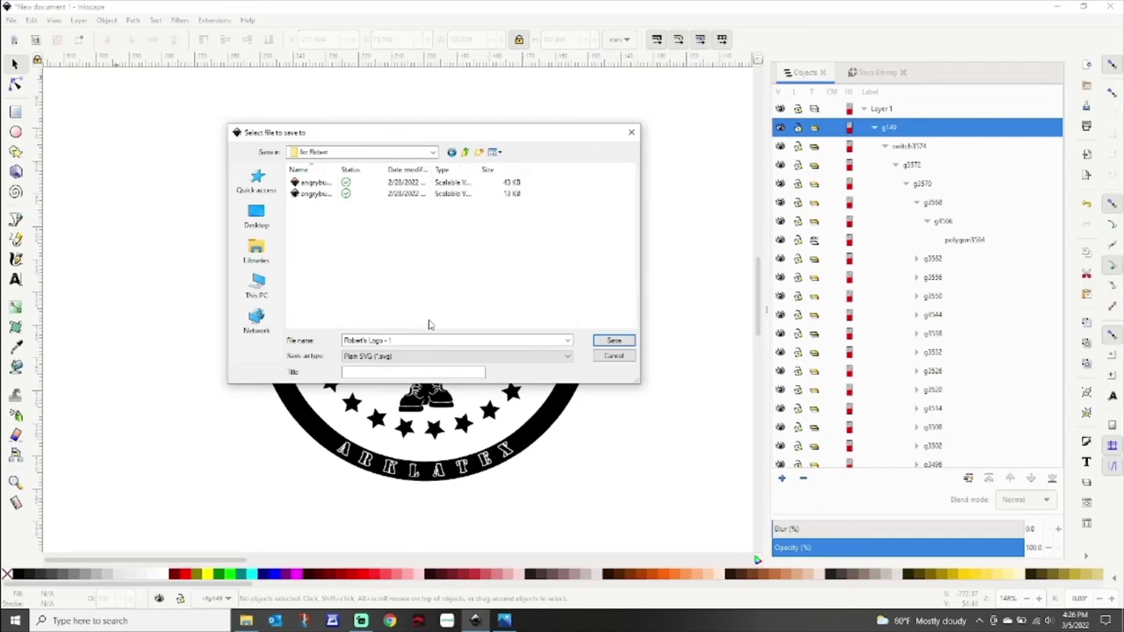
left_click(439, 340)
left_click(614, 341)
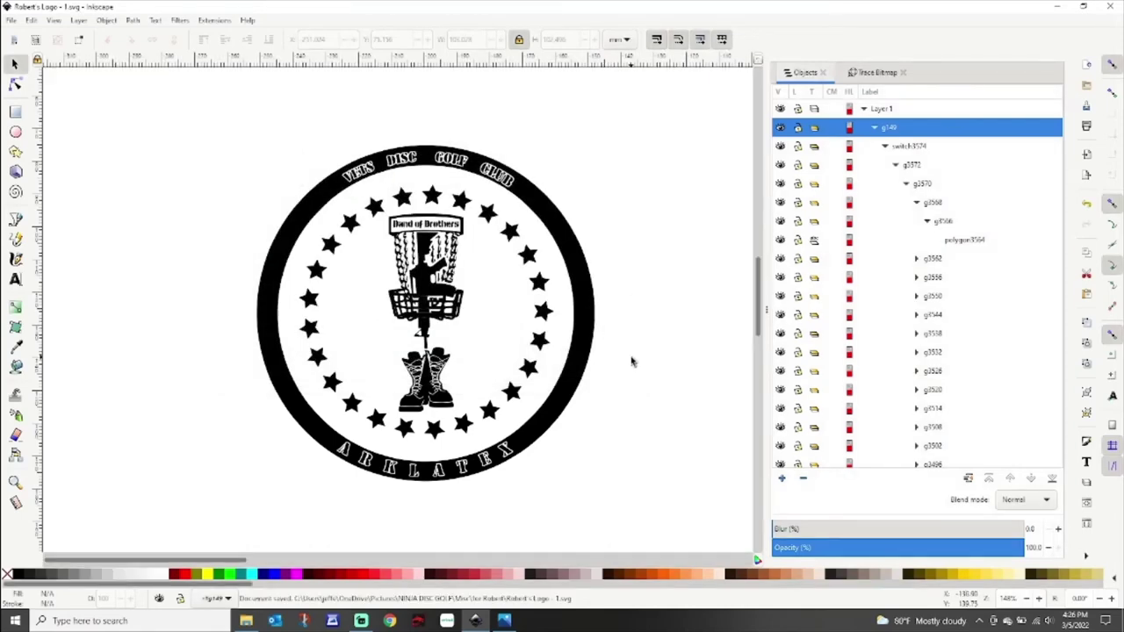
Switch to Cricut Design Space, decline the Cricut Access free trial and get to a blank canvas.
left_click(1057, 7)
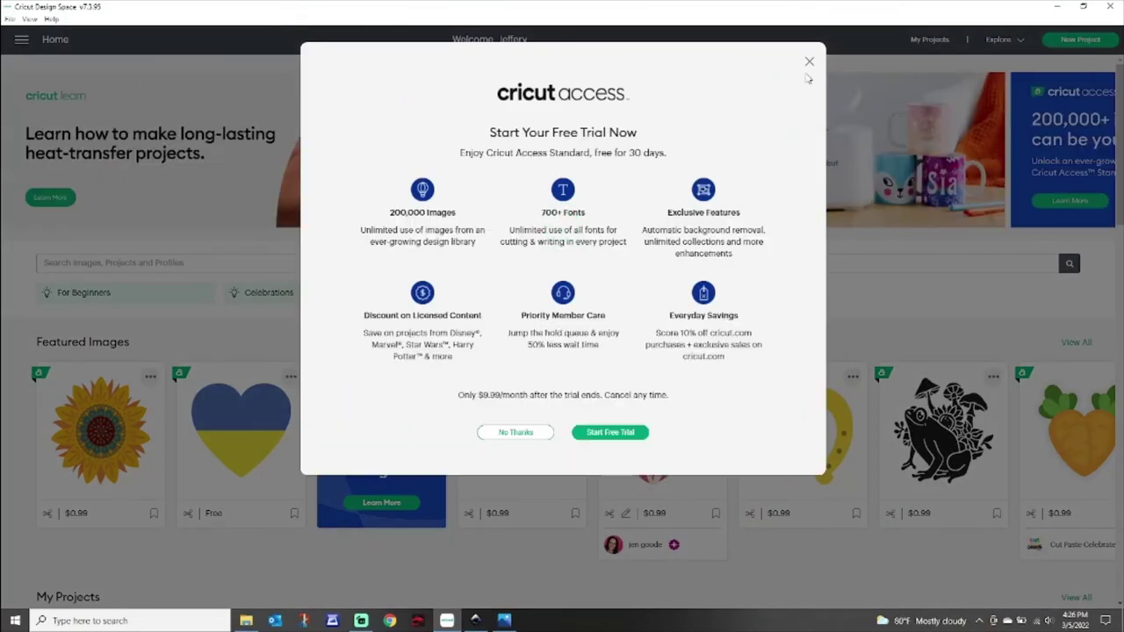
left_click(506, 427)
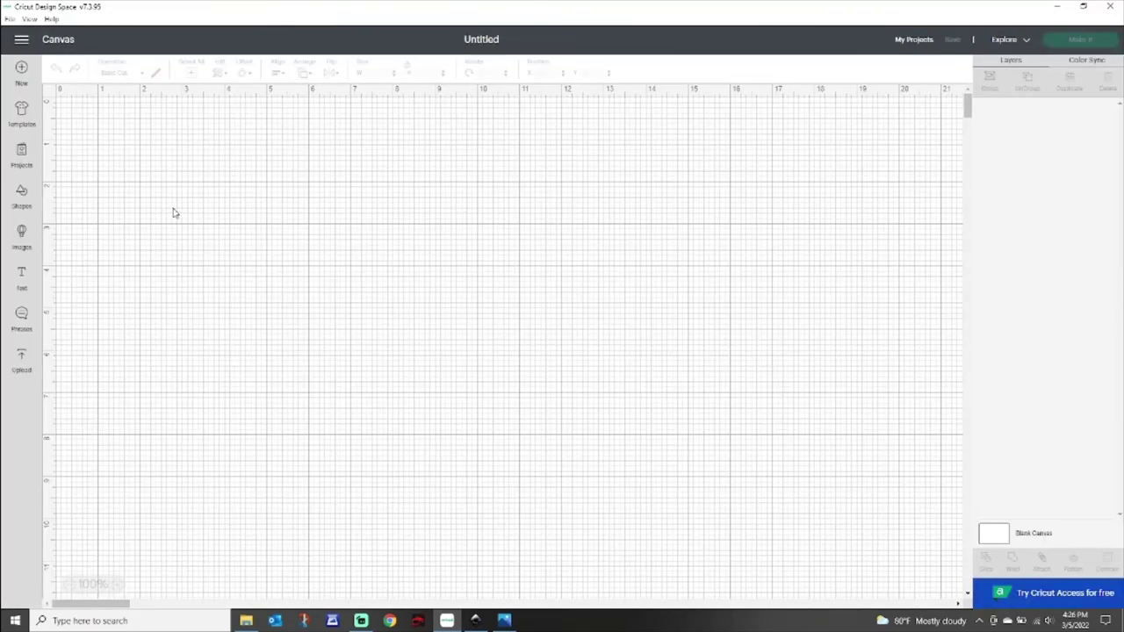
Load the recipient's "Logo - 1" SVG for image upload from their folder inside Misc in NINJA DISC GOLF.
left_click(21, 360)
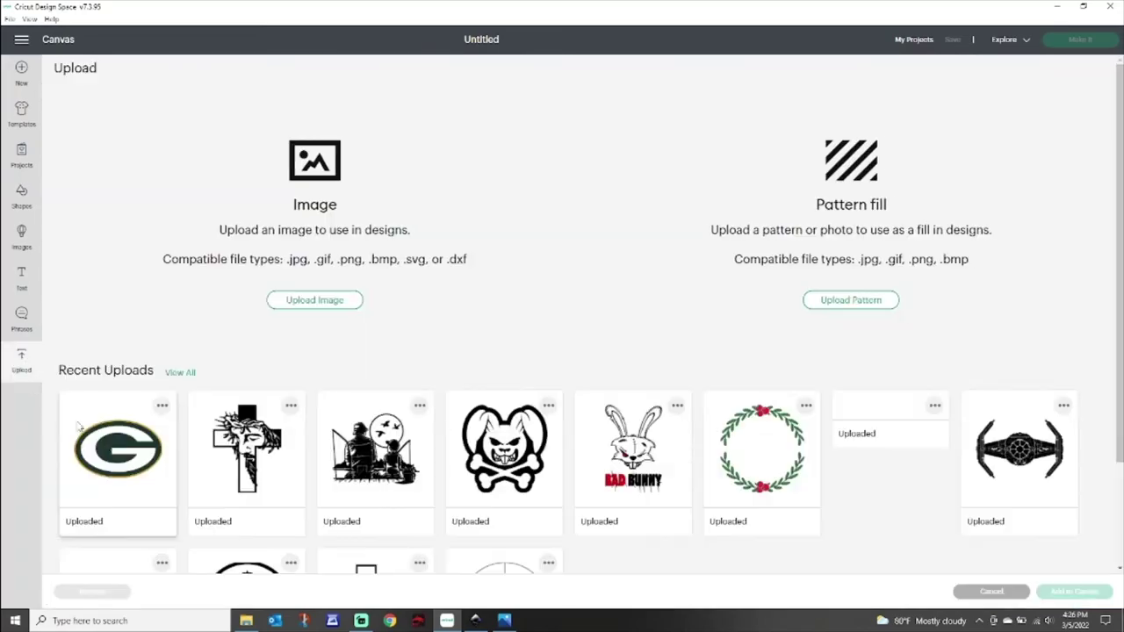
left_click(333, 302)
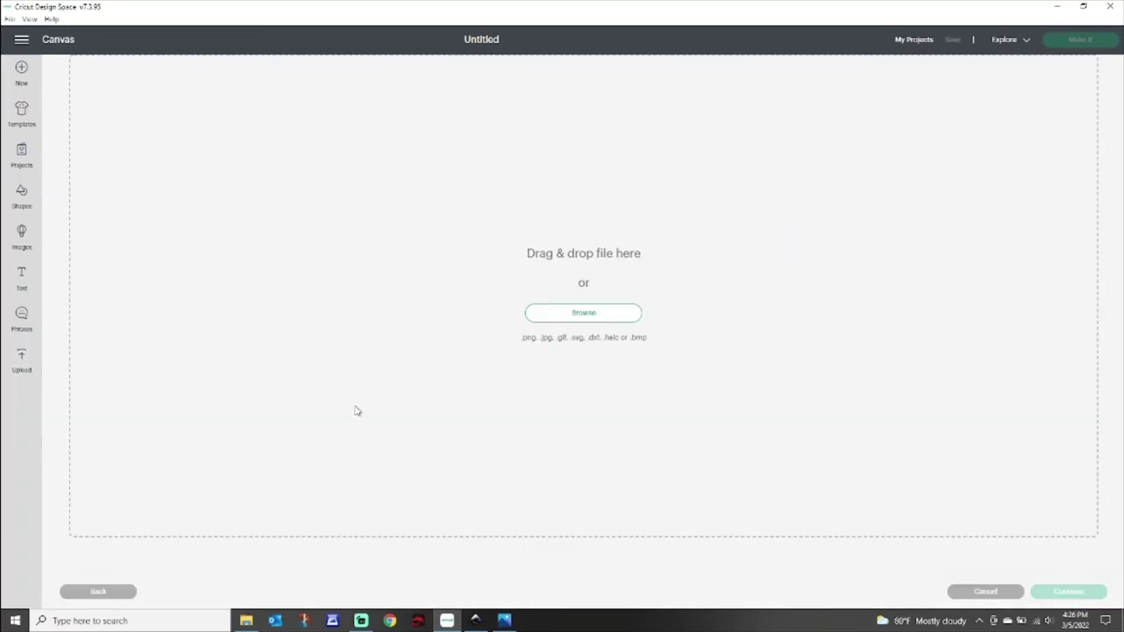
left_click(610, 316)
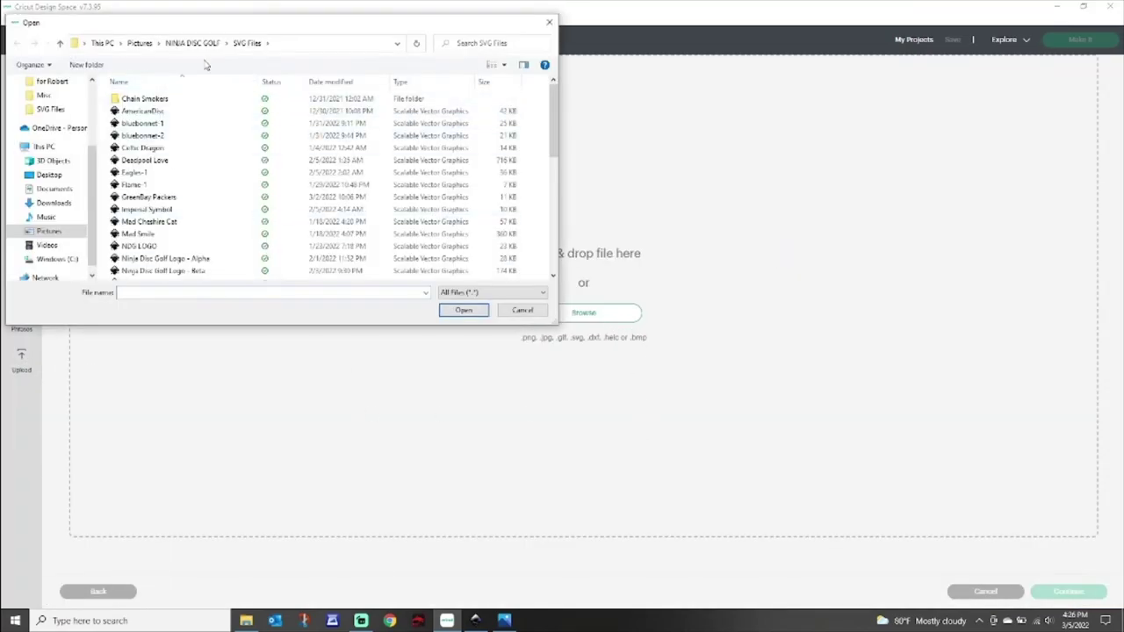
left_click(197, 44)
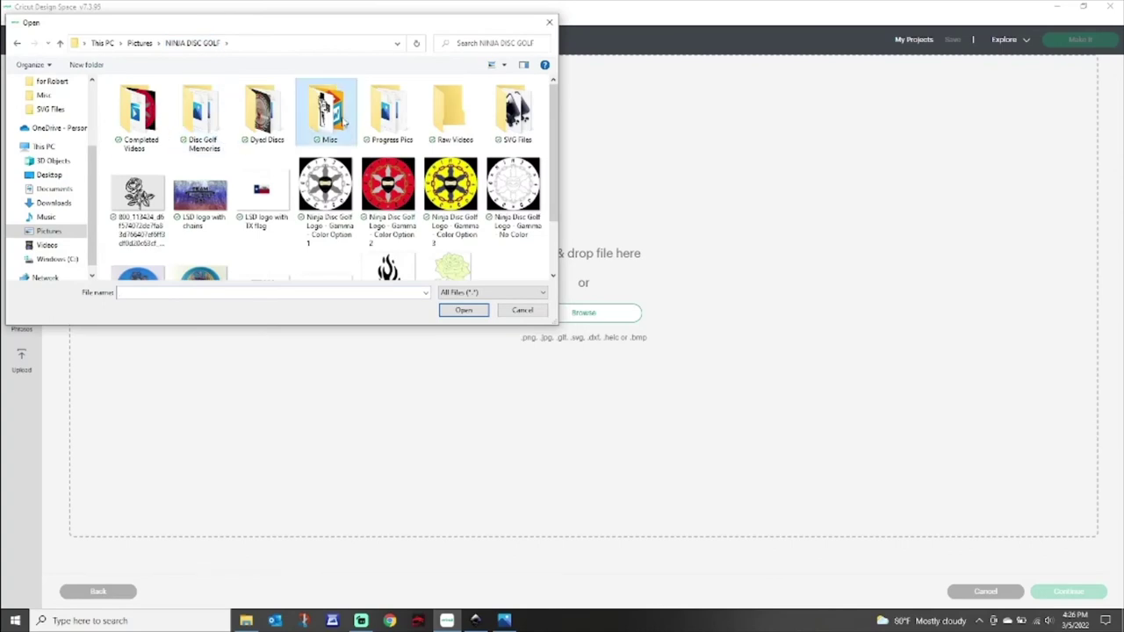
double_click(341, 122)
scroll(179, 228, "down", 1)
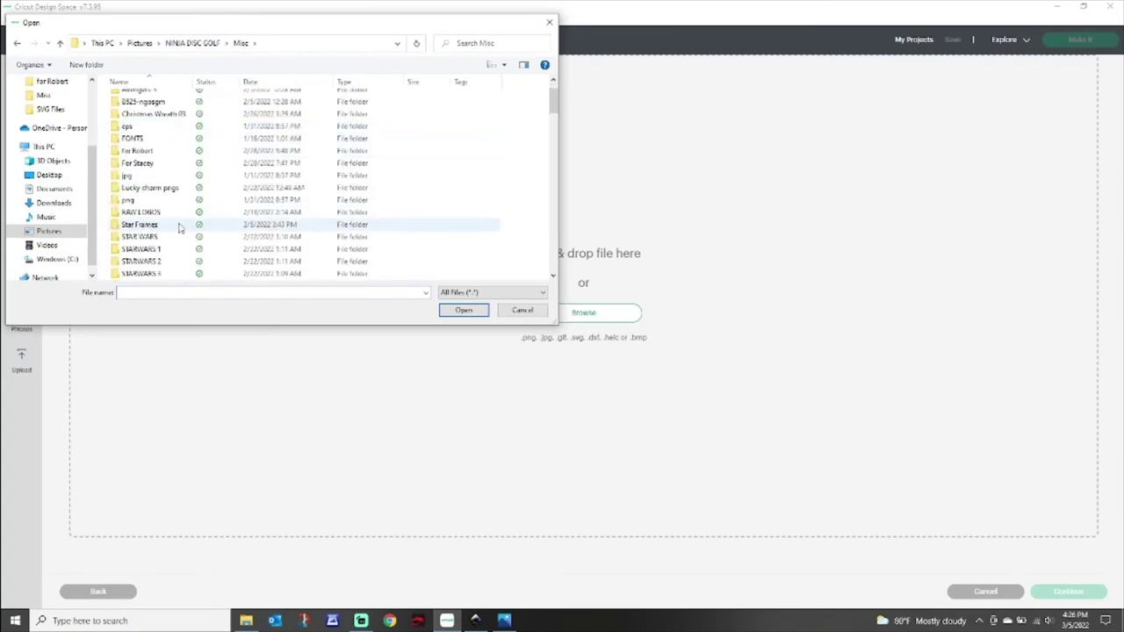
scroll(179, 226, "up", 1)
double_click(141, 186)
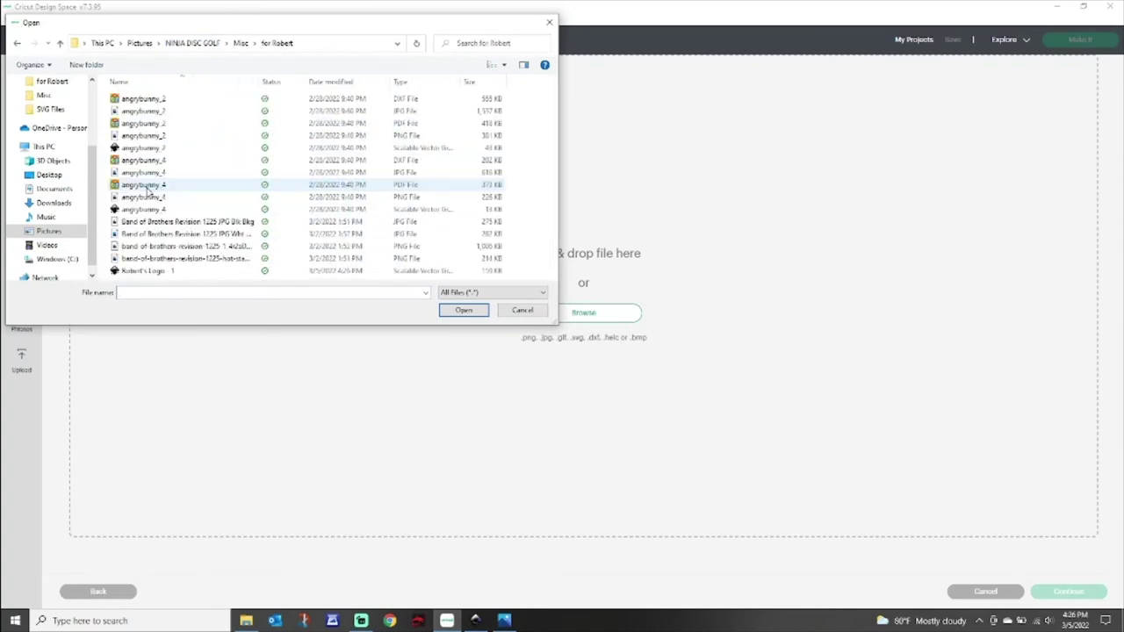
left_click(146, 272)
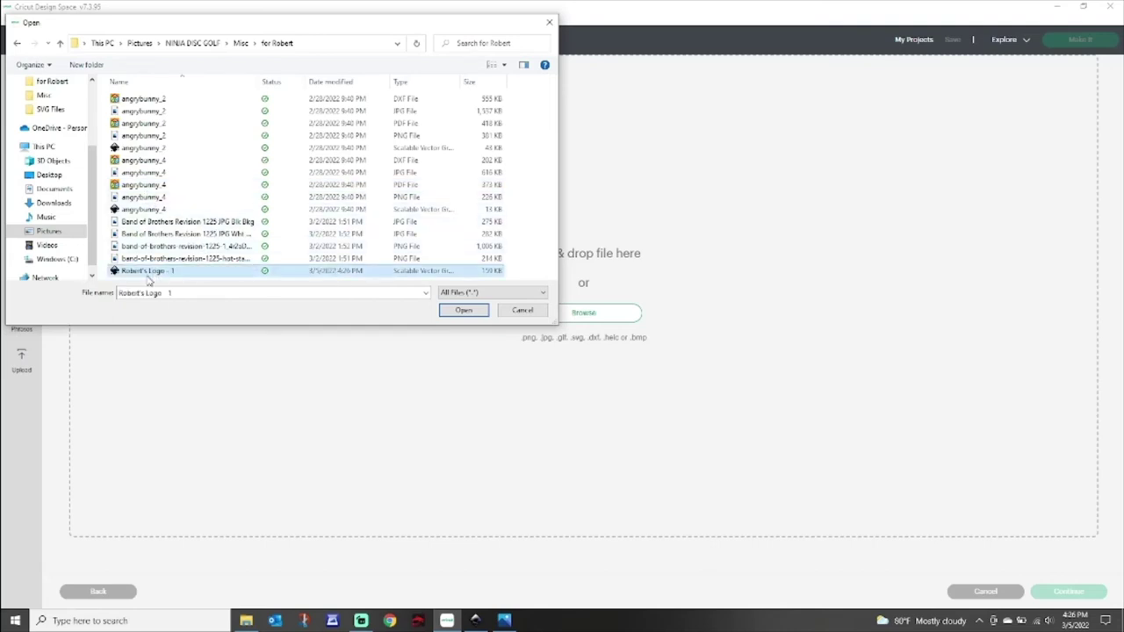
double_click(147, 274)
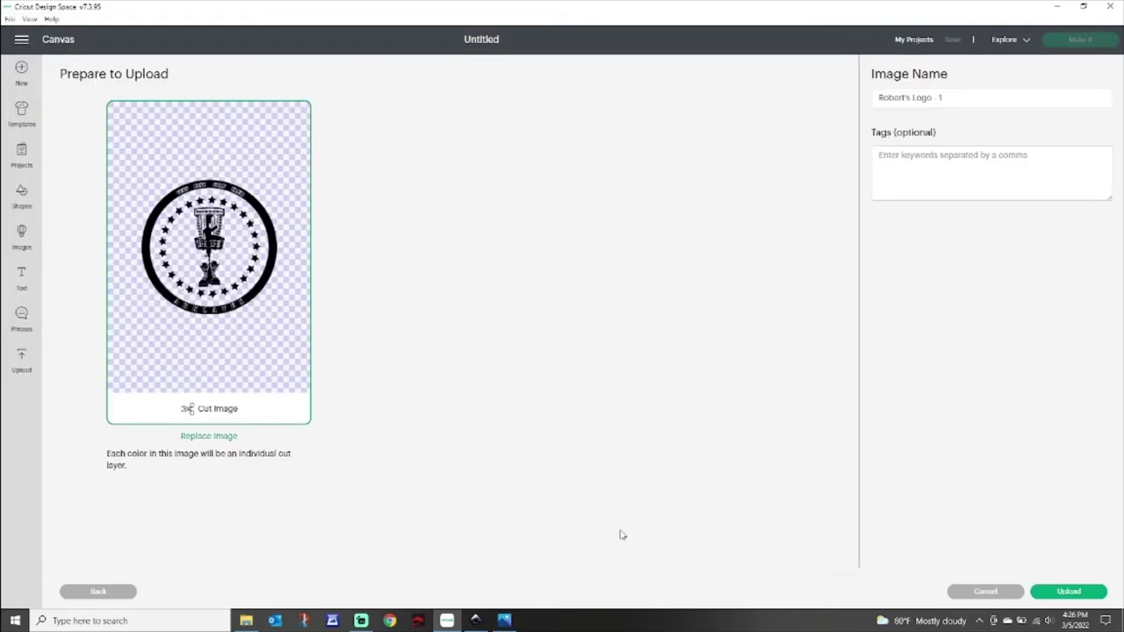
Upload the logo as a cut image under its existing name and add it to the canvas.
left_click(1066, 591)
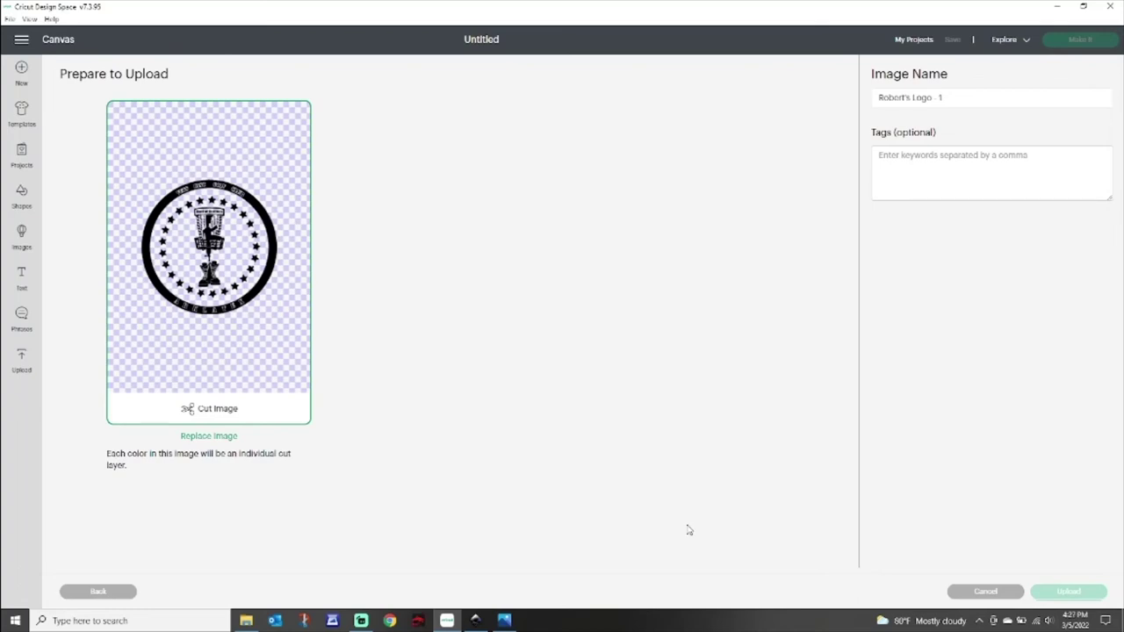
left_click(172, 500)
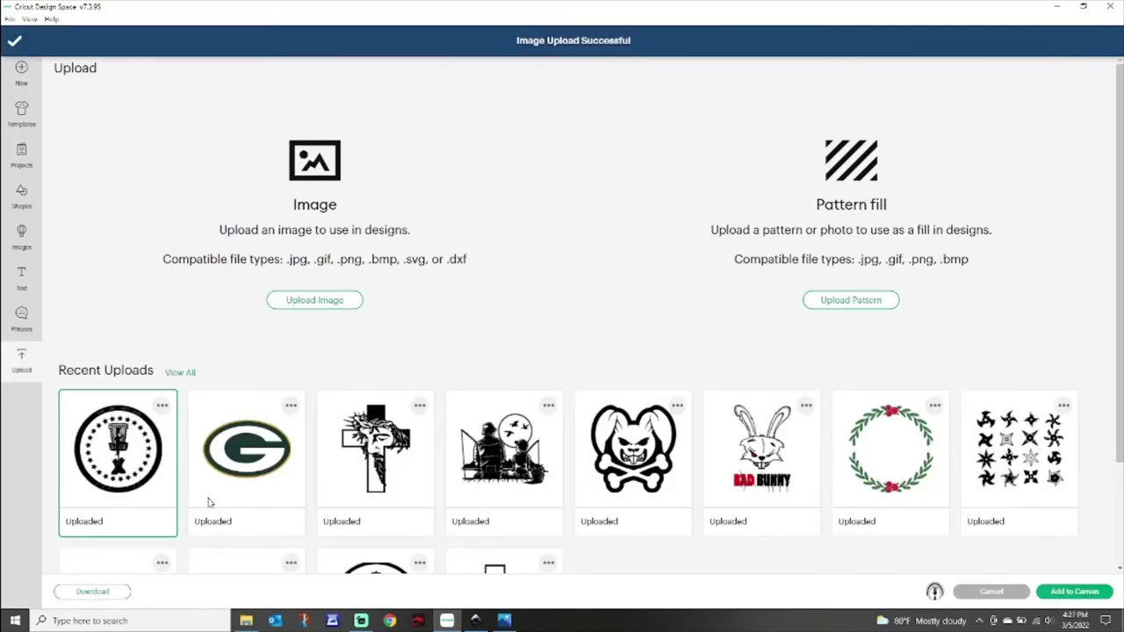
left_click(1065, 596)
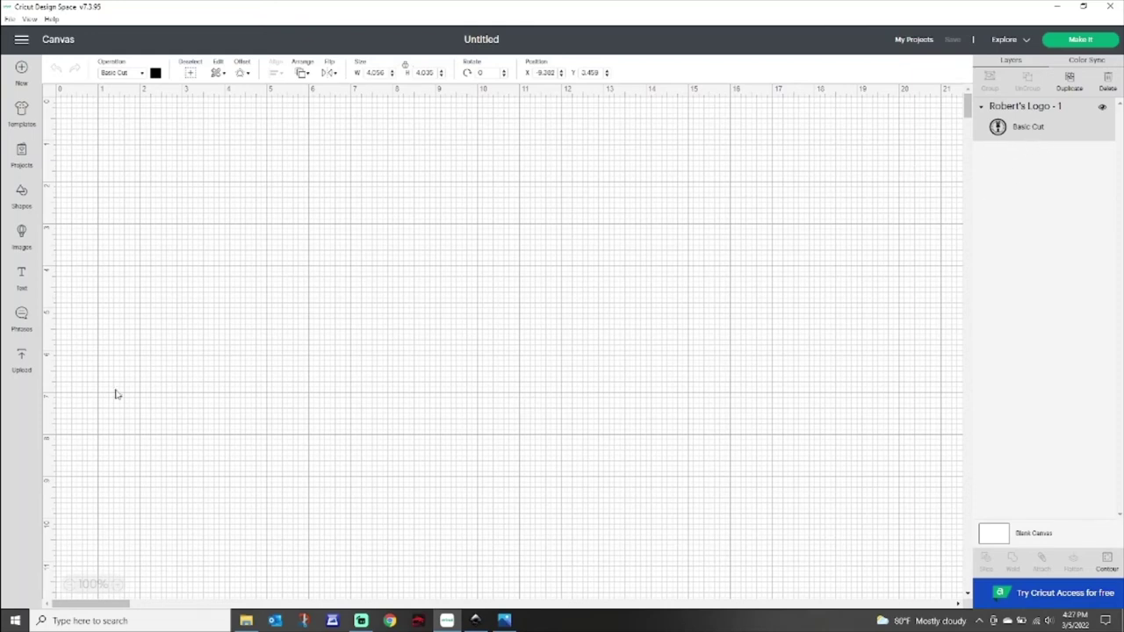
Select the logo's Basic Cut layer and set its width to 8 inches.
left_click(249, 333)
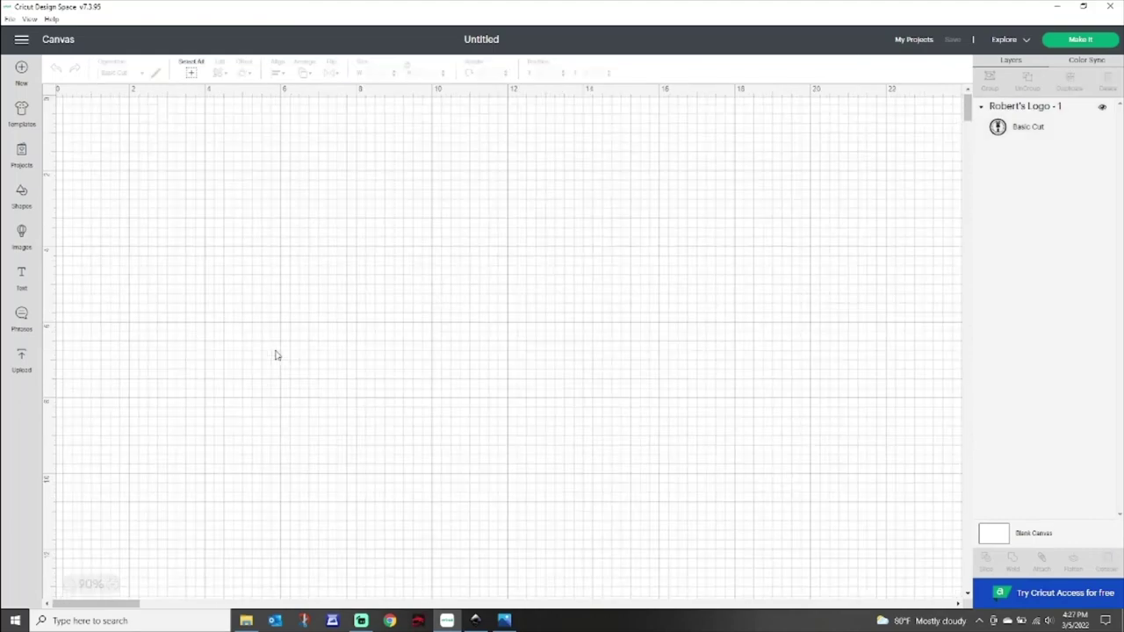
scroll(276, 355, "down", 3)
scroll(275, 355, "down", 2)
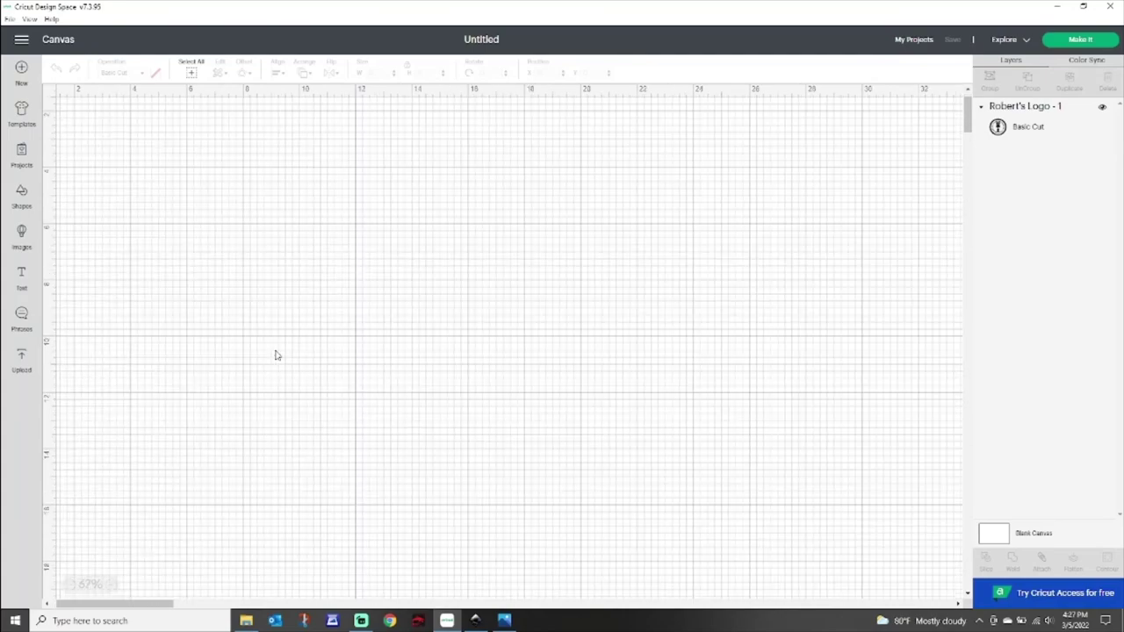
left_click(1033, 133)
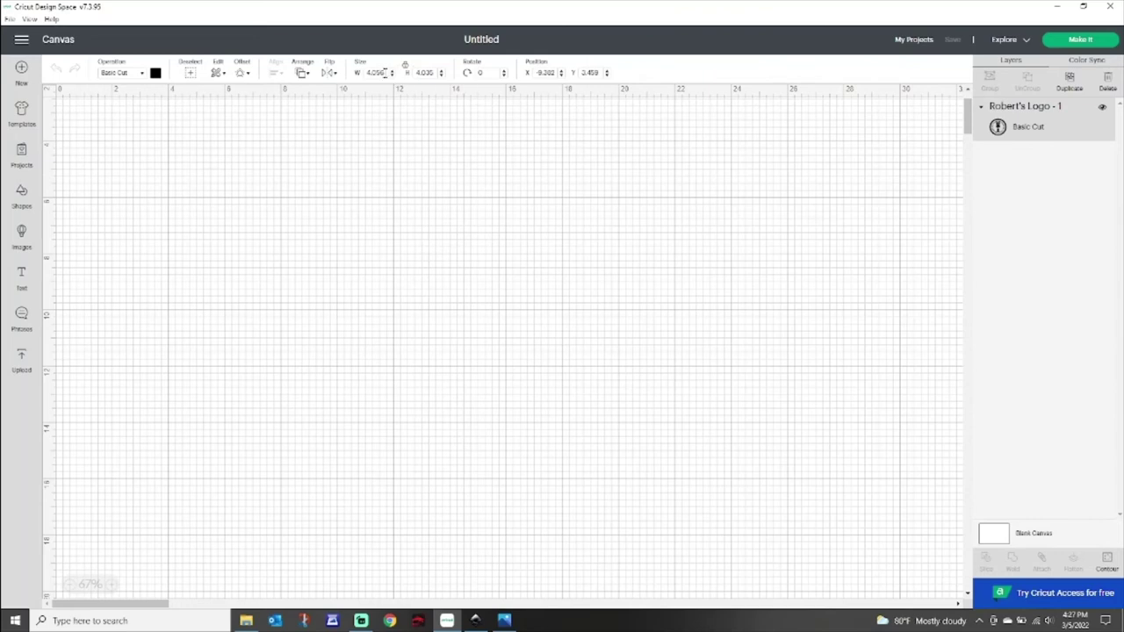
left_click(379, 72)
type("8")
key("Return")
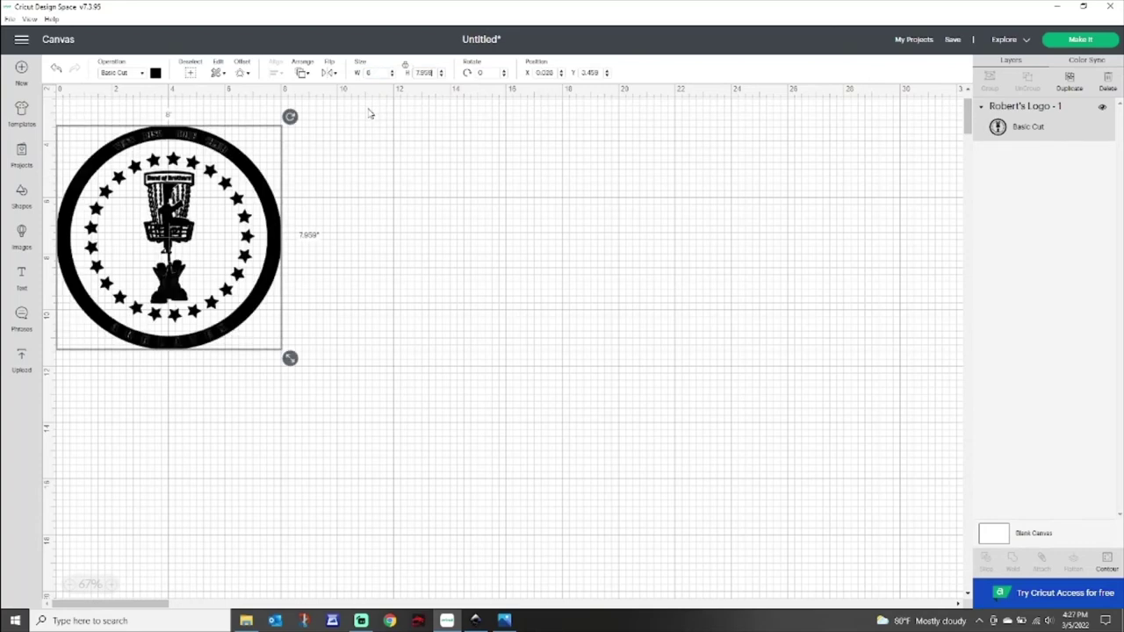
Move the logo away from the canvas edge to about X 6.7, Y 4.9 and set its width to 7.5 inches.
left_click_drag(202, 258, 389, 300)
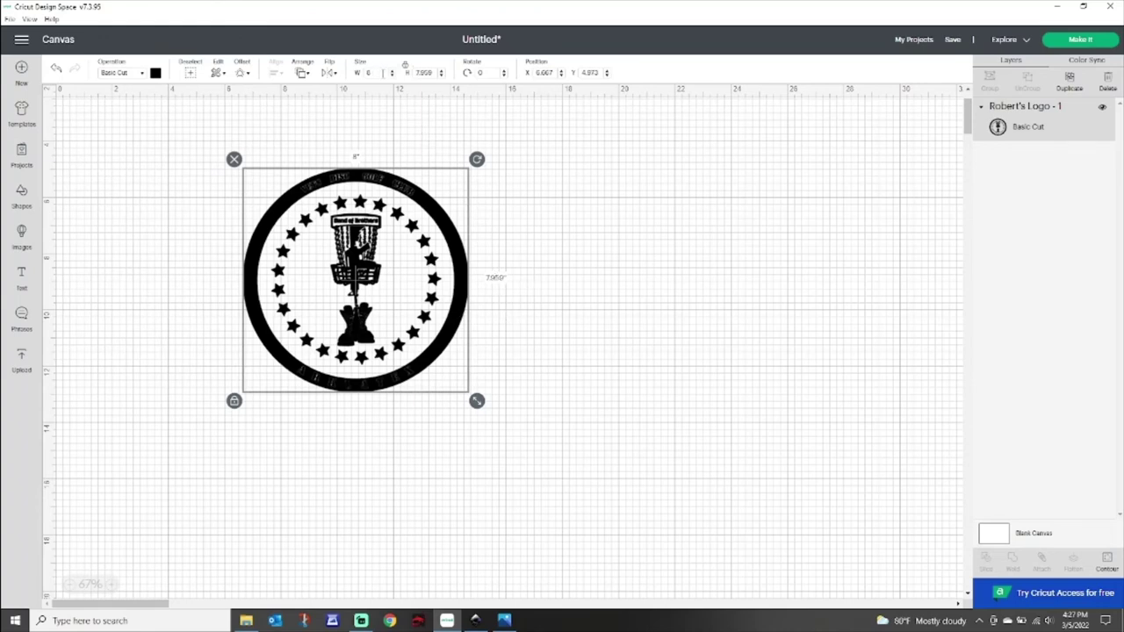
left_click(383, 73)
key("Return")
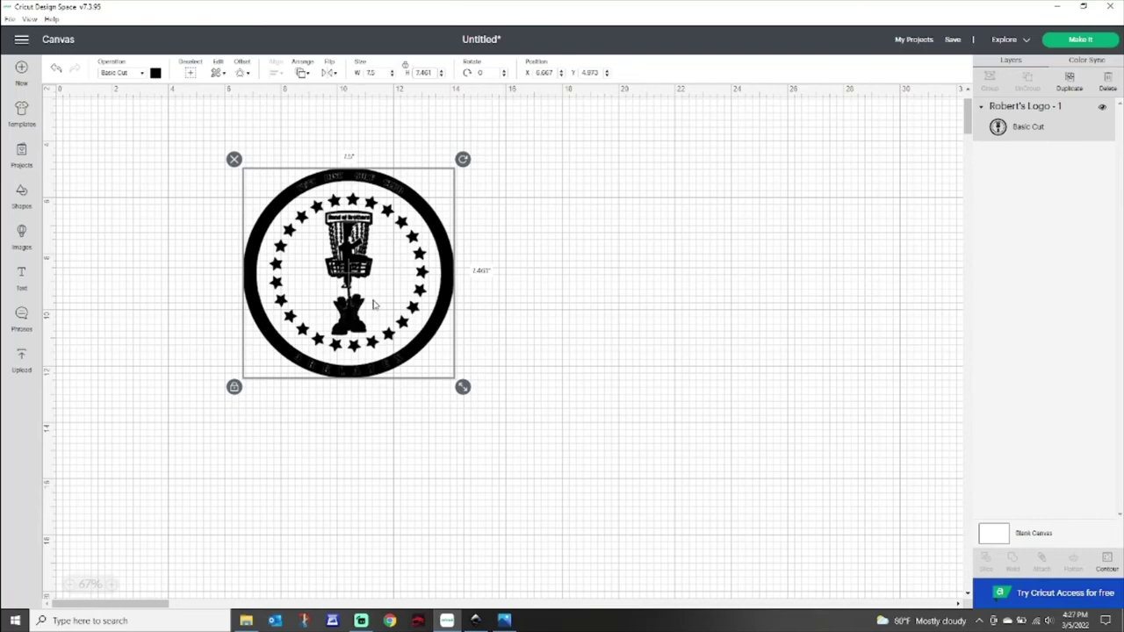
Try to reposition the logo further right and down on the canvas.
scroll(373, 305, "up", 3)
scroll(404, 279, "right", 10)
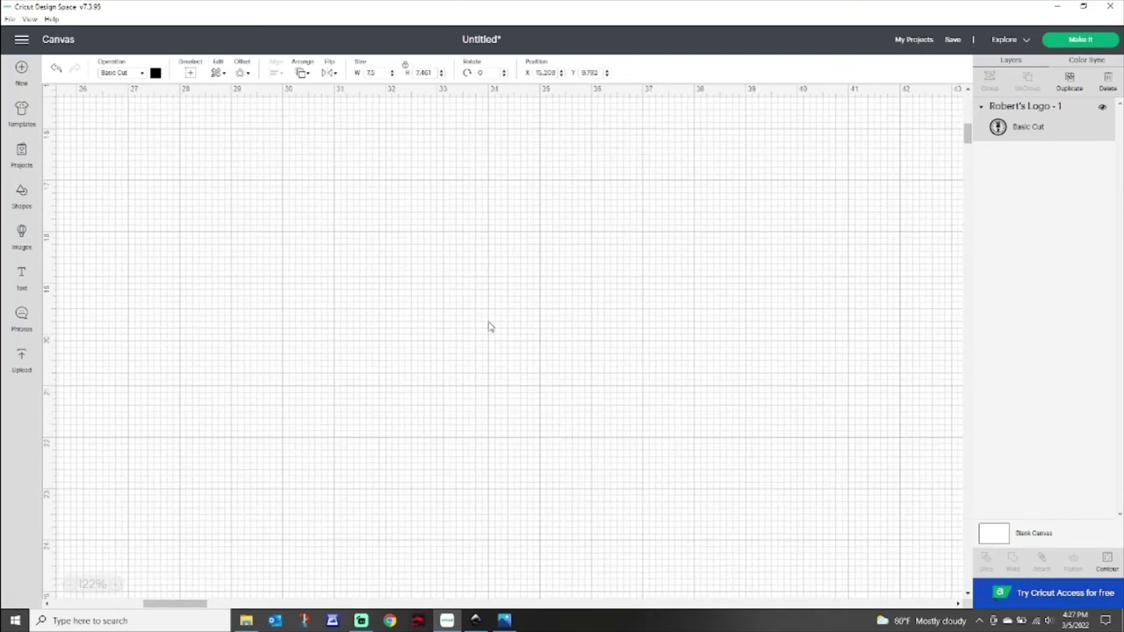
scroll(489, 327, "down", 5)
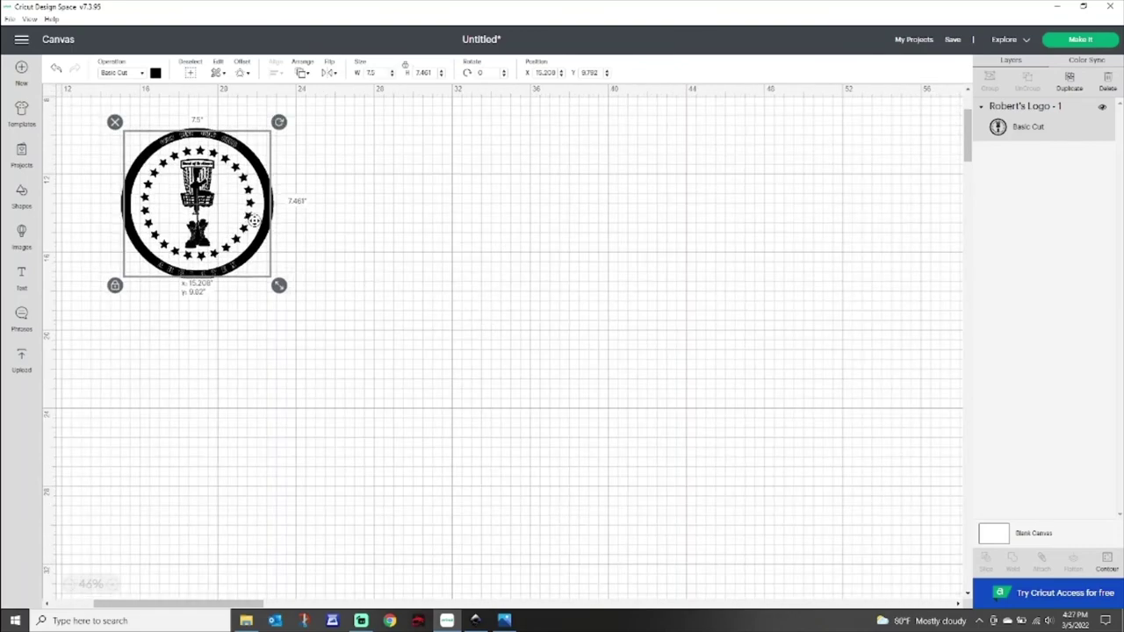
left_click_drag(253, 220, 577, 348)
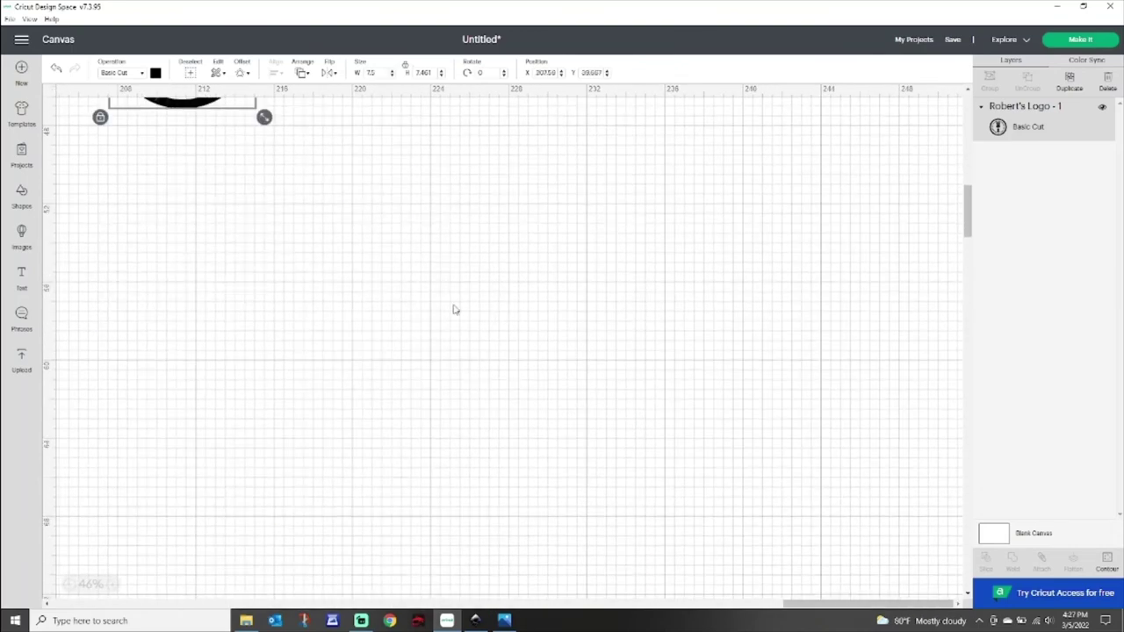
Bring the stray logo back left across the canvas in several moves, to about the 60-inch mark.
scroll(454, 309, "down", 3)
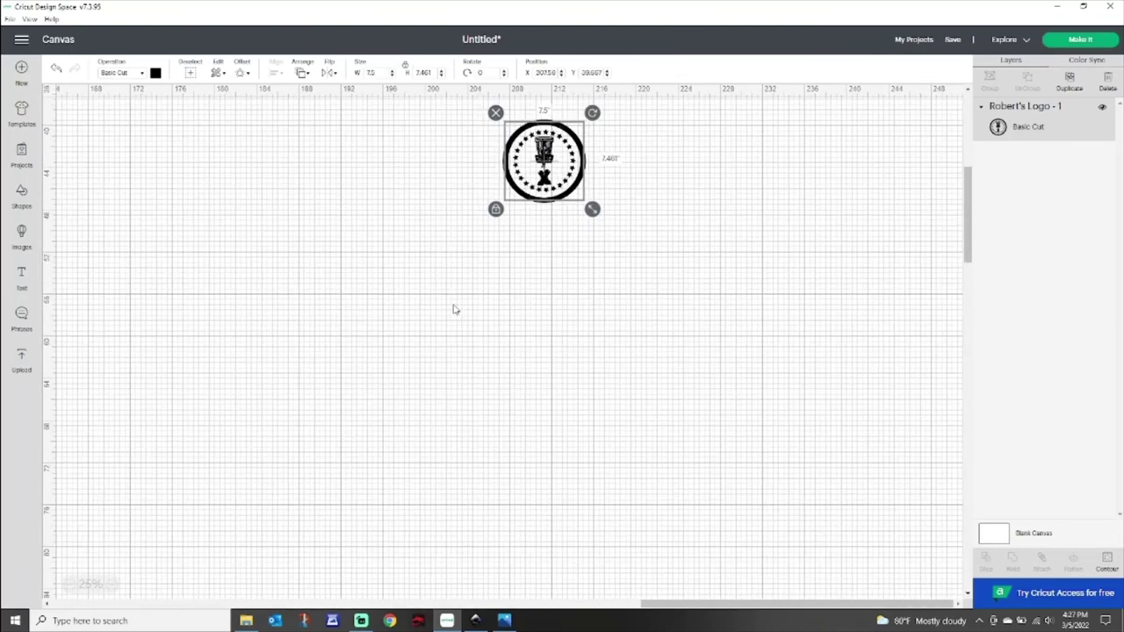
left_click_drag(545, 153, 175, 179)
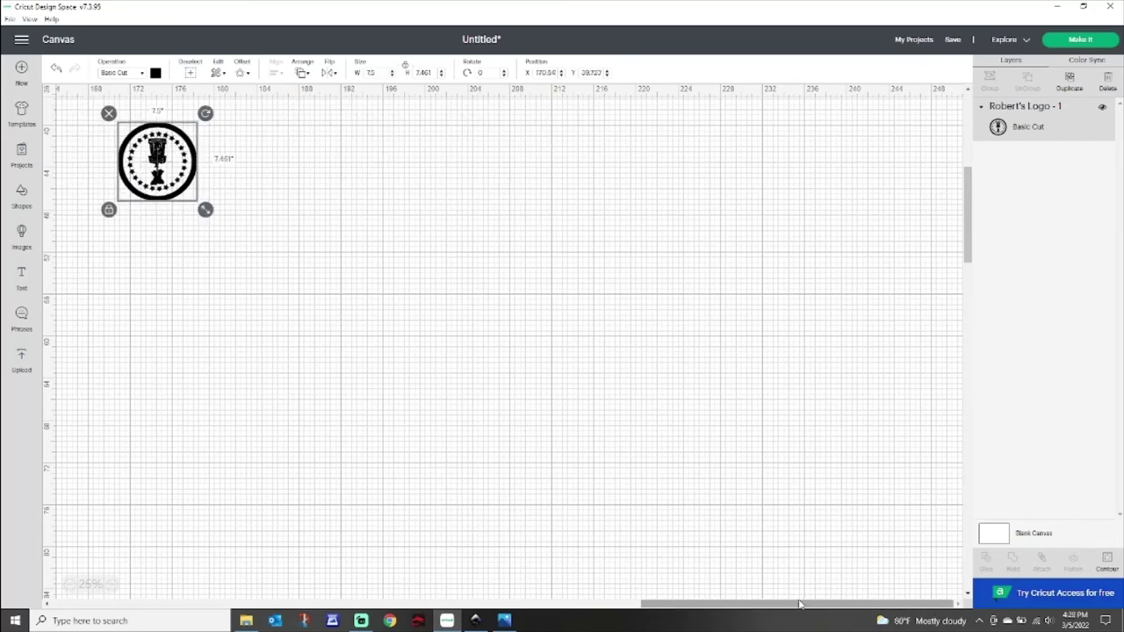
left_click_drag(801, 604, 734, 621)
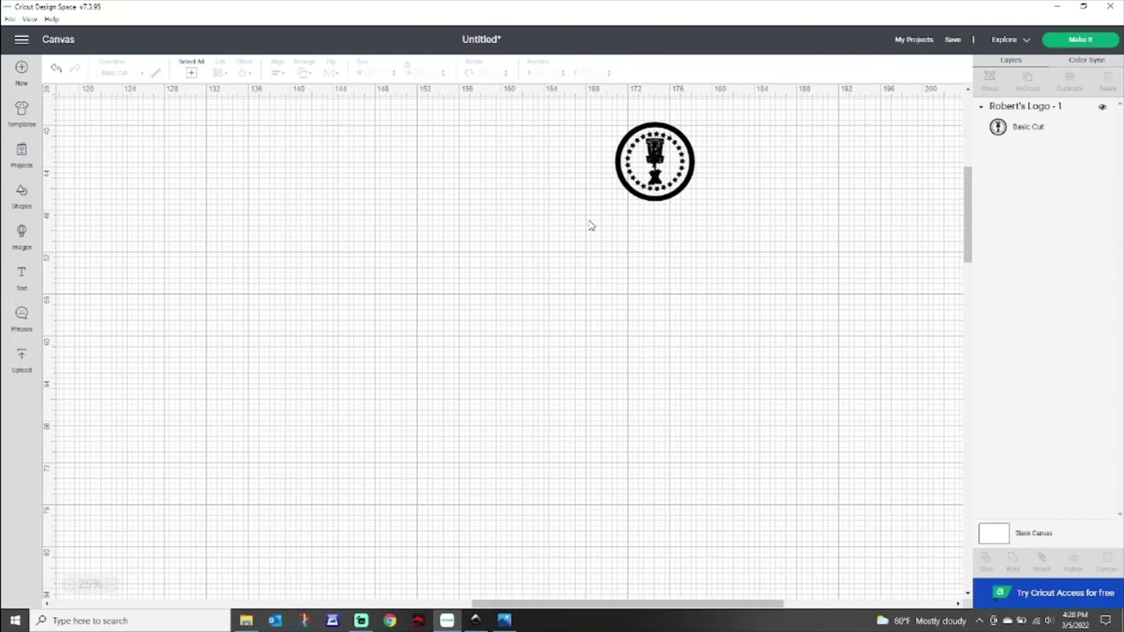
left_click_drag(651, 175, 123, 158)
left_click_drag(588, 606, 370, 575)
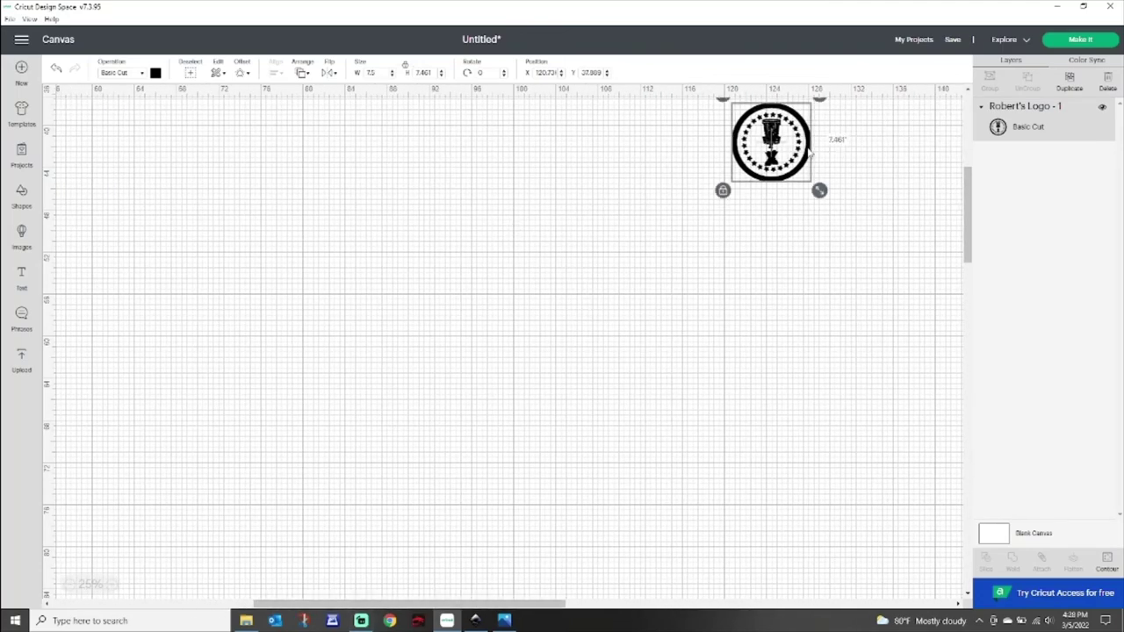
left_click_drag(776, 146, 251, 218)
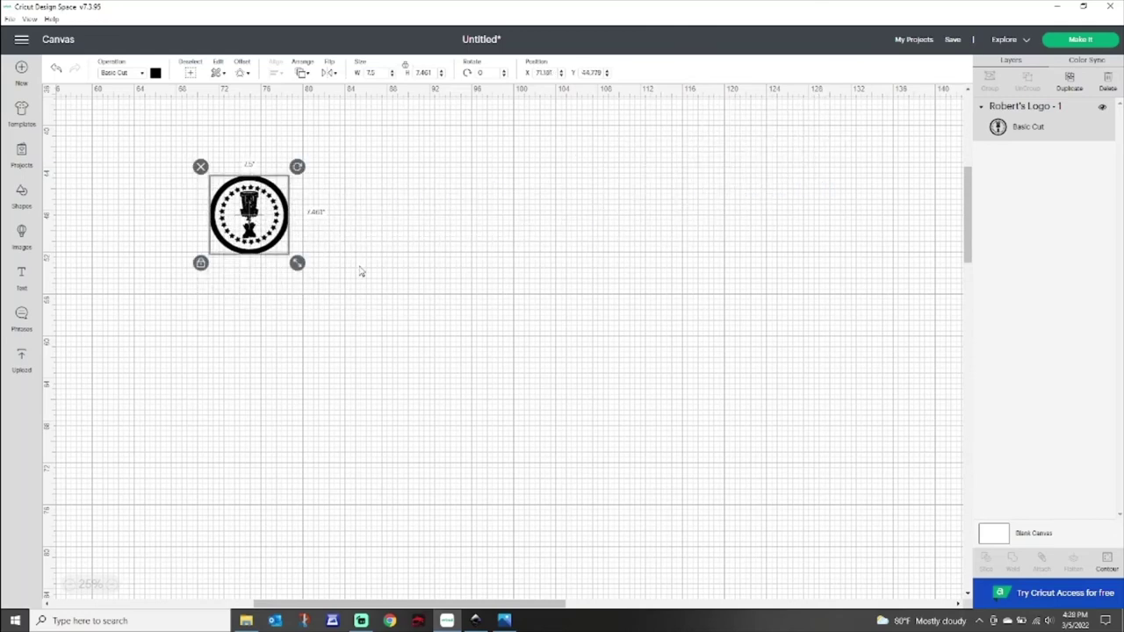
left_click_drag(249, 205, 132, 141)
left_click(221, 180)
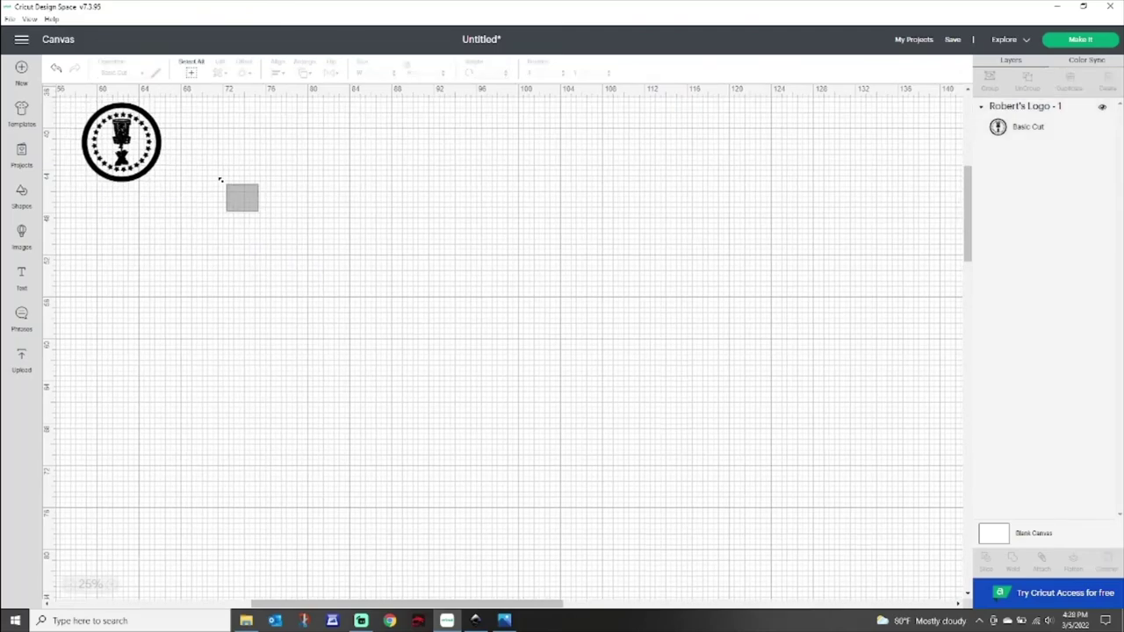
Move the logo up and left close to the canvas origin, at about X 10.5, Y 6.4.
scroll(220, 180, "up", 5)
scroll(220, 180, "left", 5)
scroll(221, 180, "up", 2)
scroll(223, 187, "left", 2)
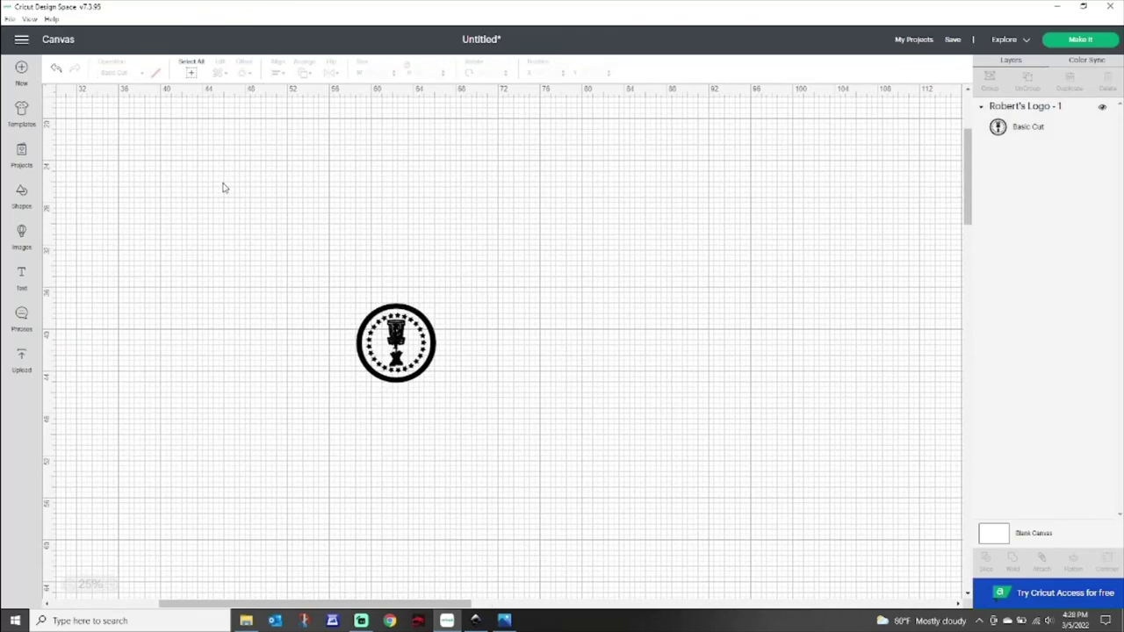
left_click_drag(395, 342, 161, 190)
left_click(289, 275)
scroll(289, 275, "up", 3)
scroll(267, 260, "left", 6)
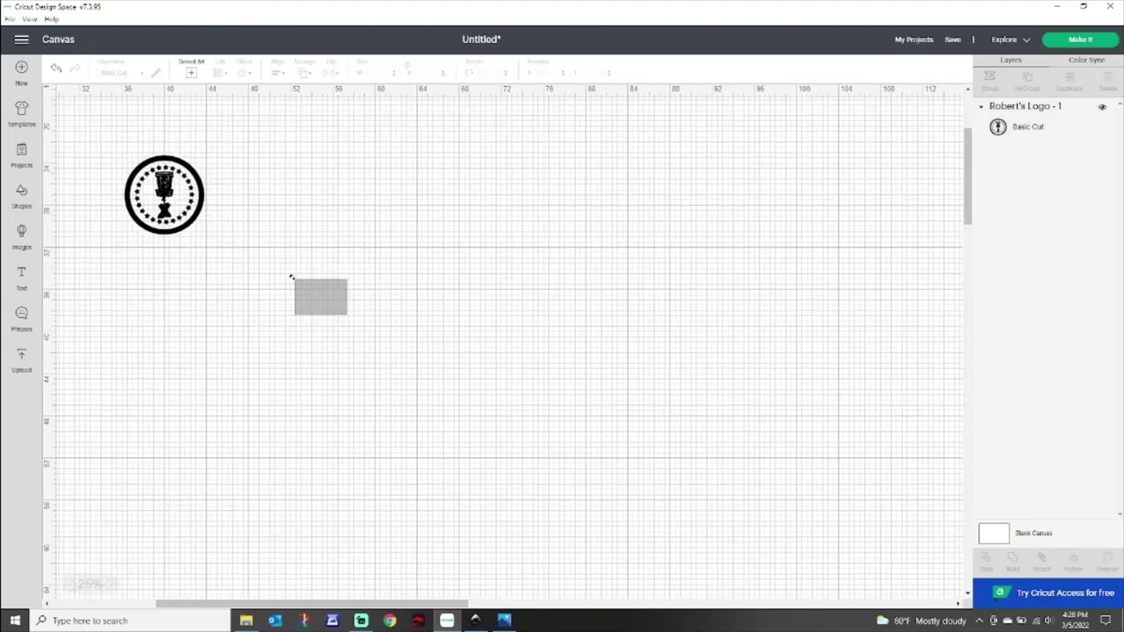
left_click(477, 364)
left_click_drag(493, 377, 205, 194)
left_click(384, 321)
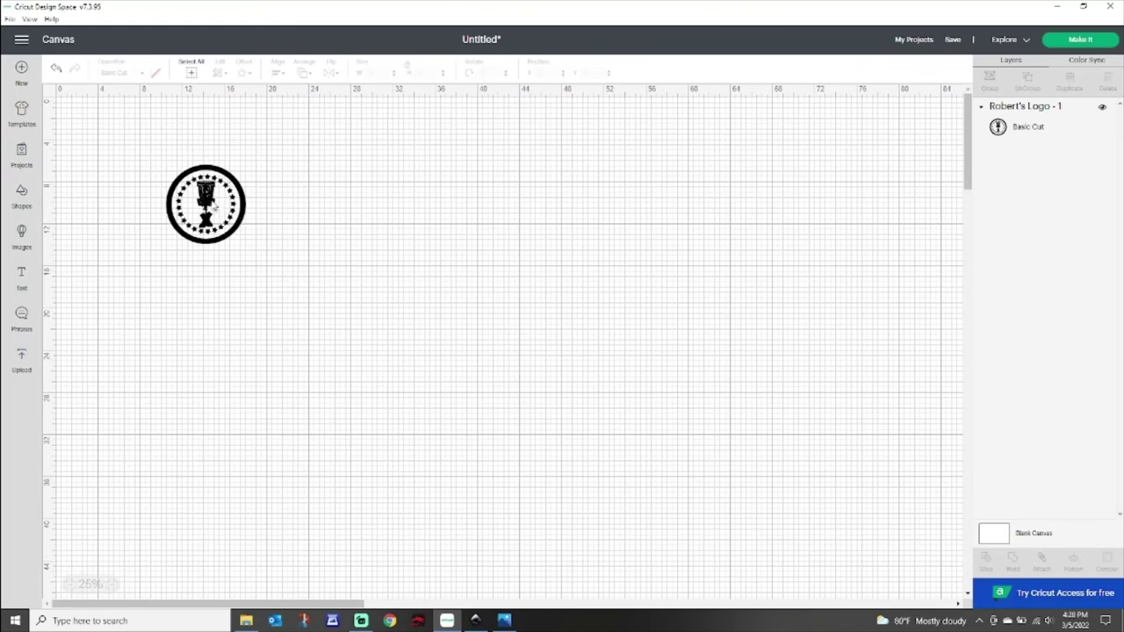
Select the logo and examine it enlarged on the canvas.
left_click(214, 208)
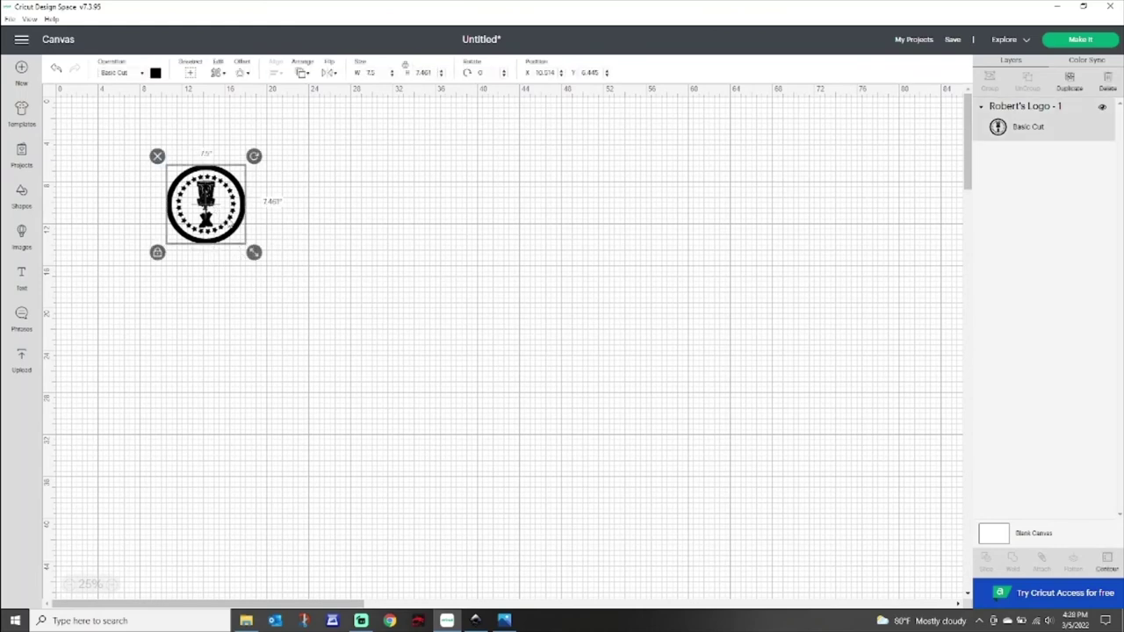
scroll(296, 242, "up", 1)
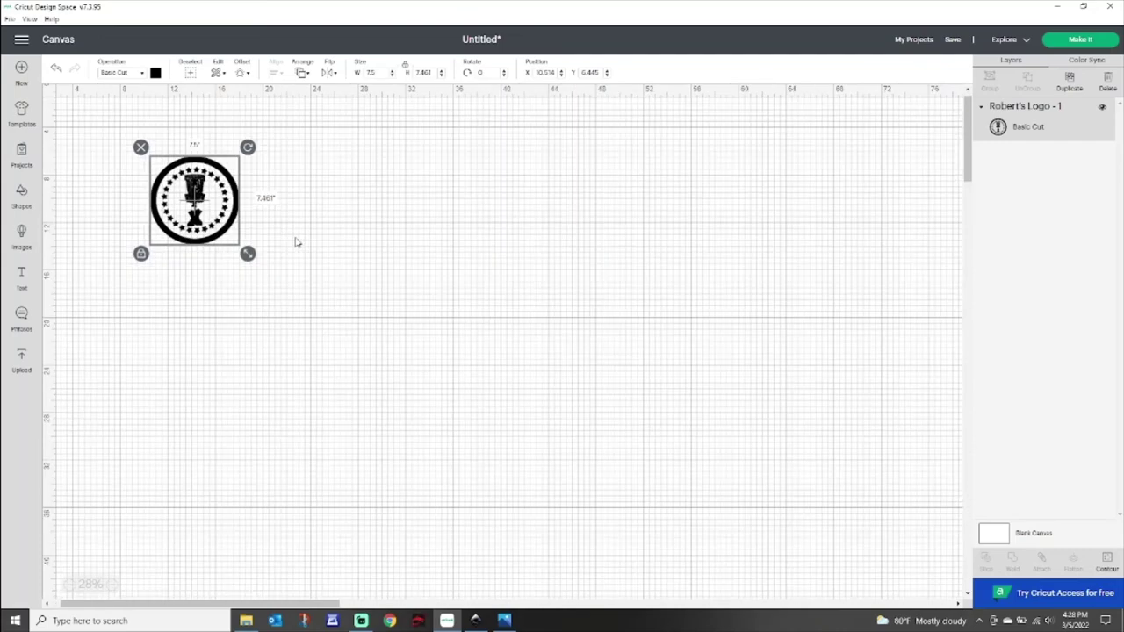
scroll(252, 233, "up", 1)
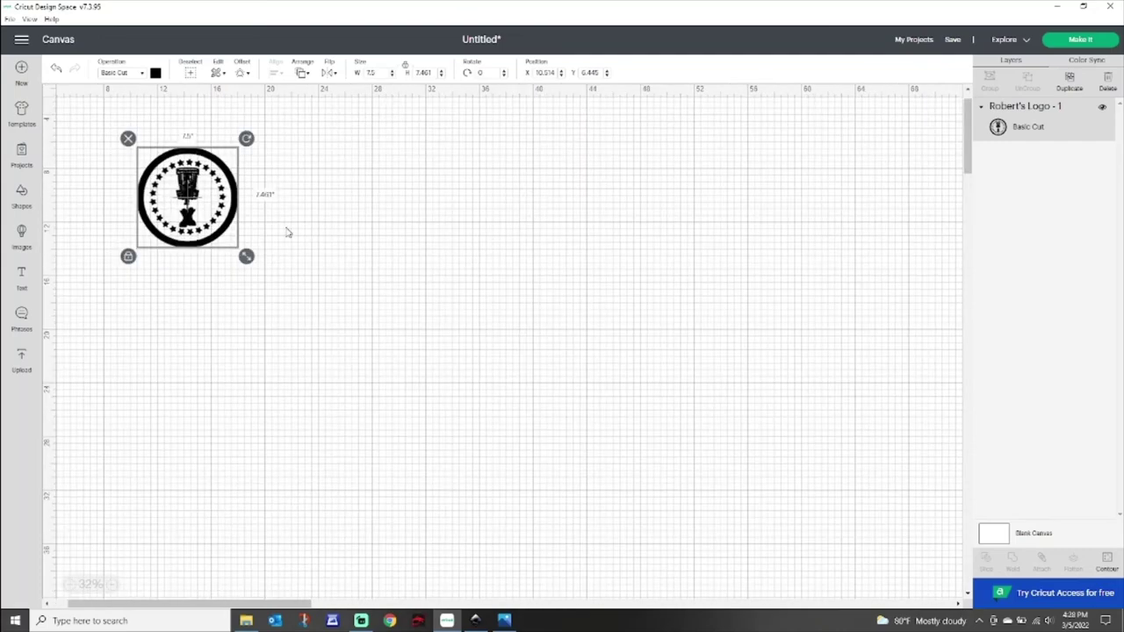
scroll(271, 227, "up", 1)
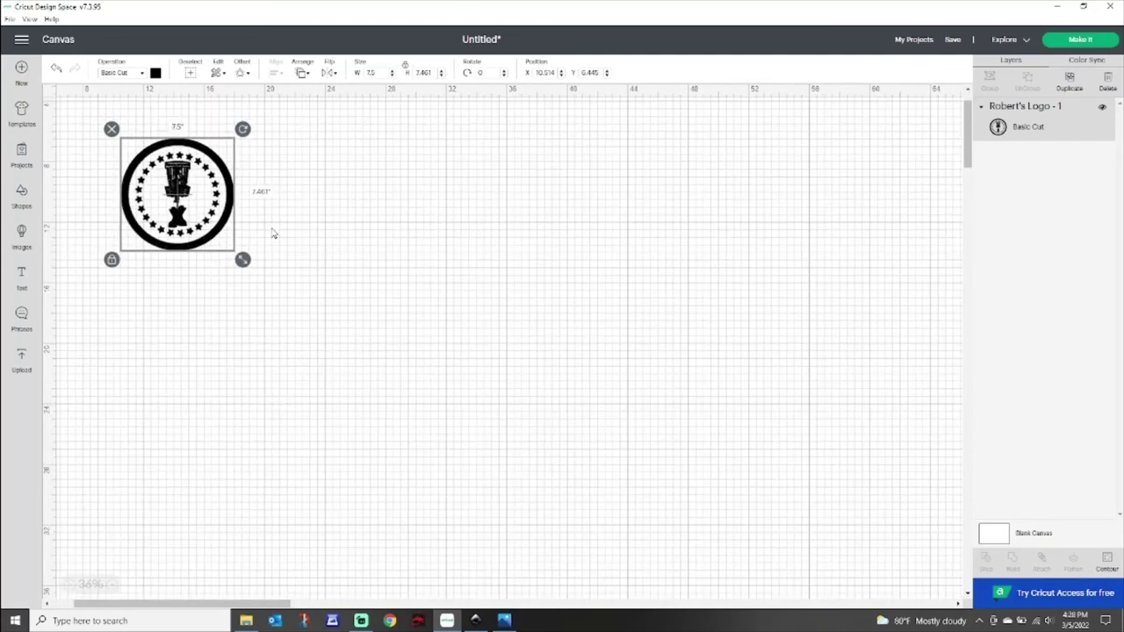
scroll(272, 233, "up", 1)
scroll(273, 232, "up", 1)
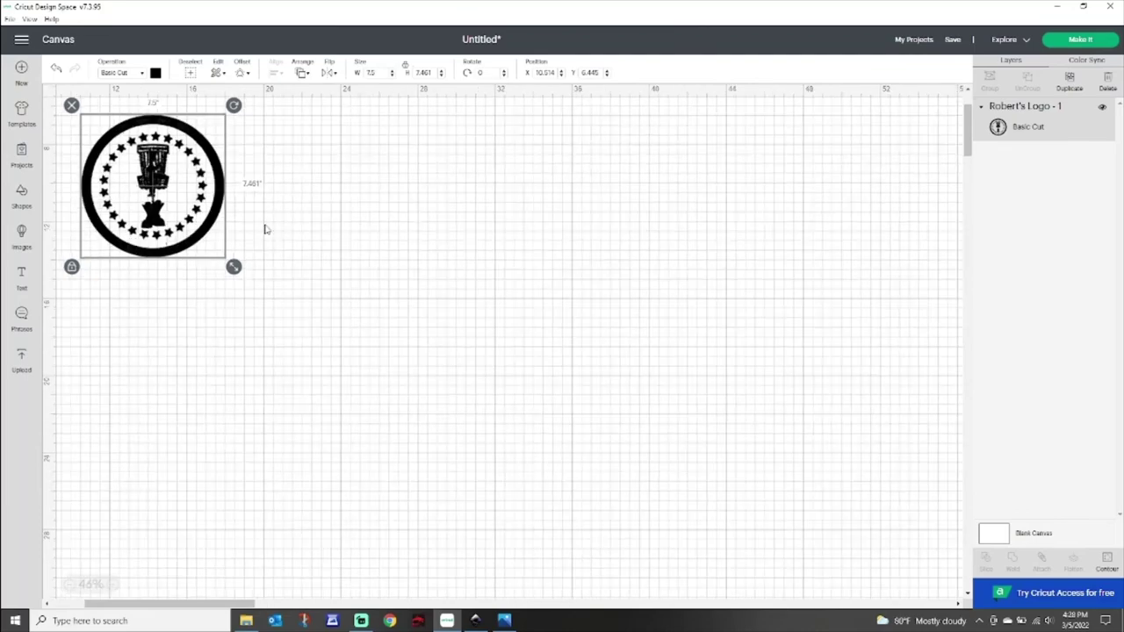
left_click_drag(277, 239, 338, 271)
scroll(389, 301, "left", 3)
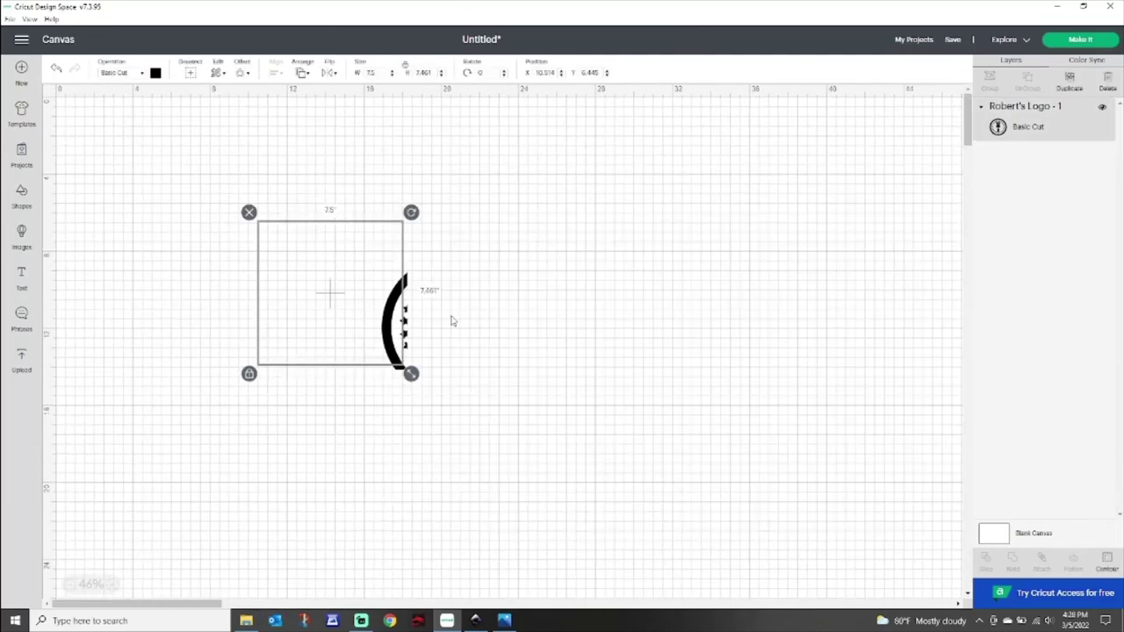
Move the logo up and left on the canvas to about X 3.8, Y 2.8, and deselect it.
left_click(420, 323)
left_click(347, 303)
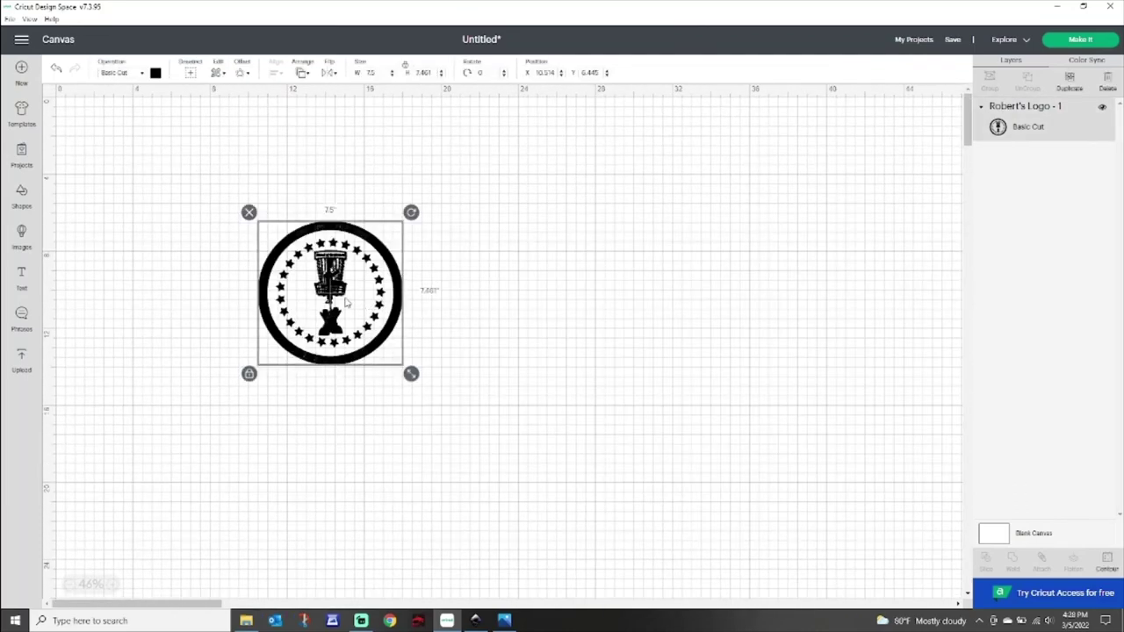
left_click_drag(338, 297, 209, 226)
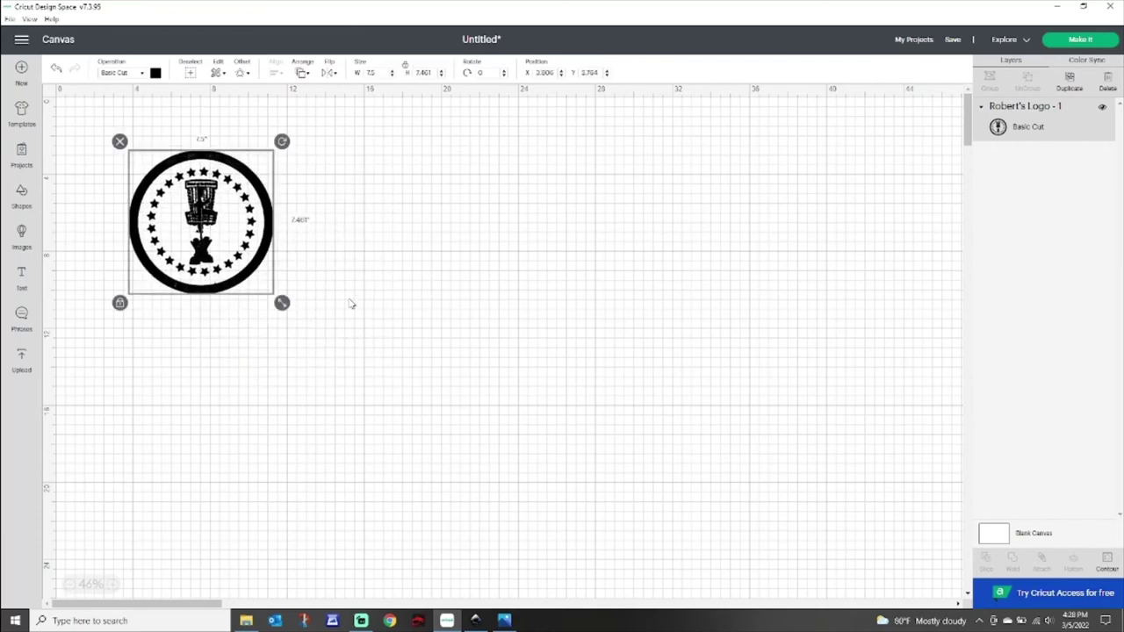
left_click(349, 304)
left_click(223, 246)
left_click(328, 261)
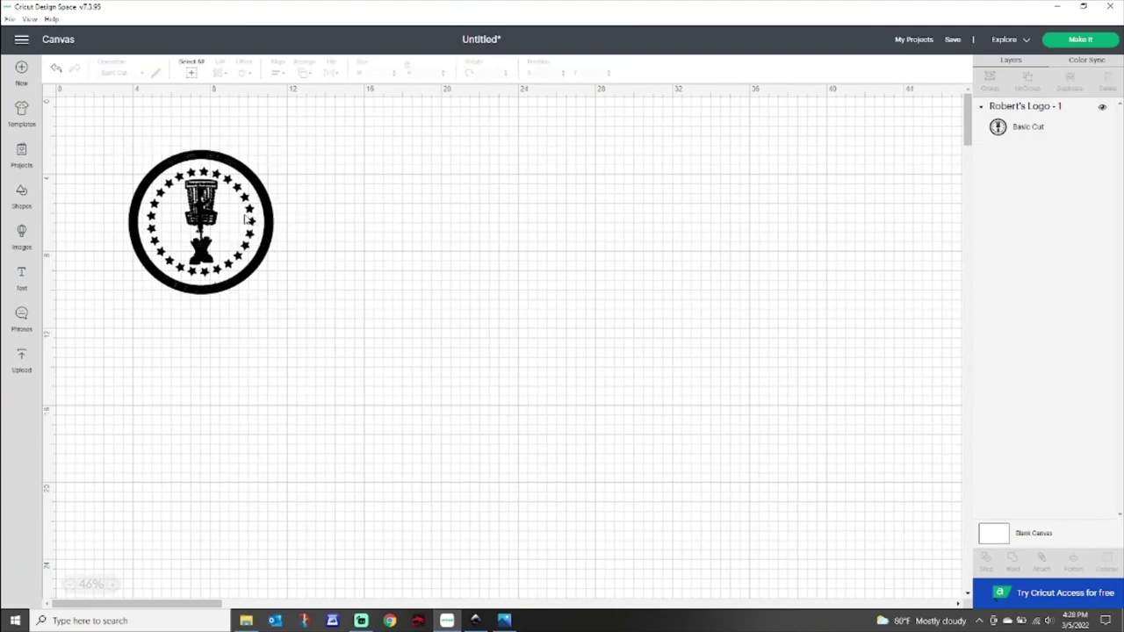
Select the logo and examine its basket, boots, stars and ring lettering enlarged on the canvas.
left_click(213, 207)
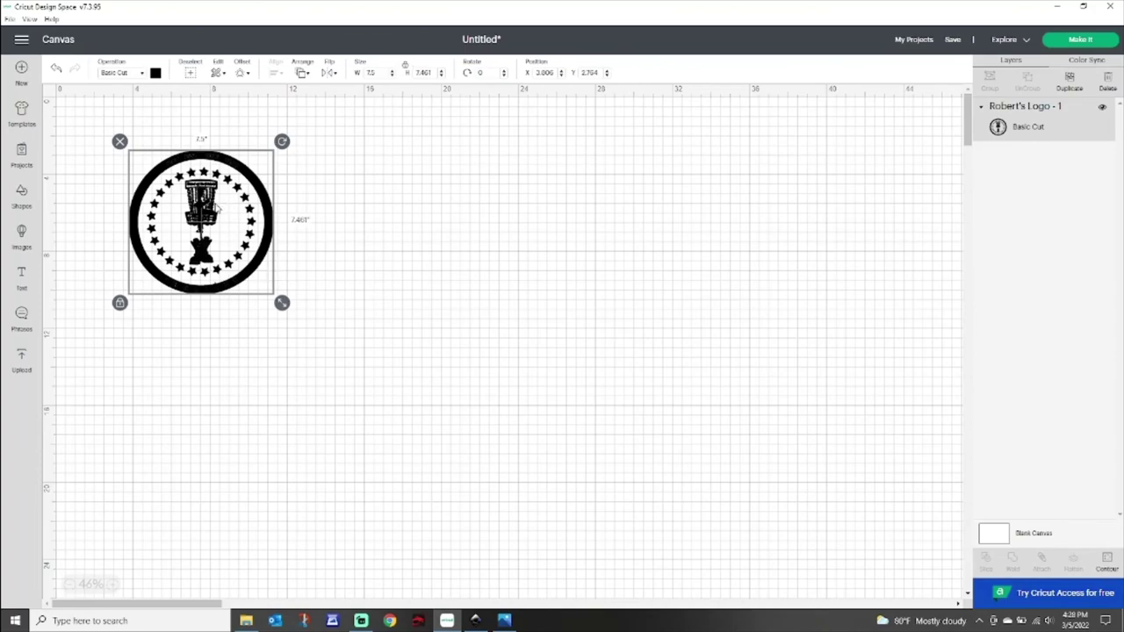
scroll(237, 227, "up", 1)
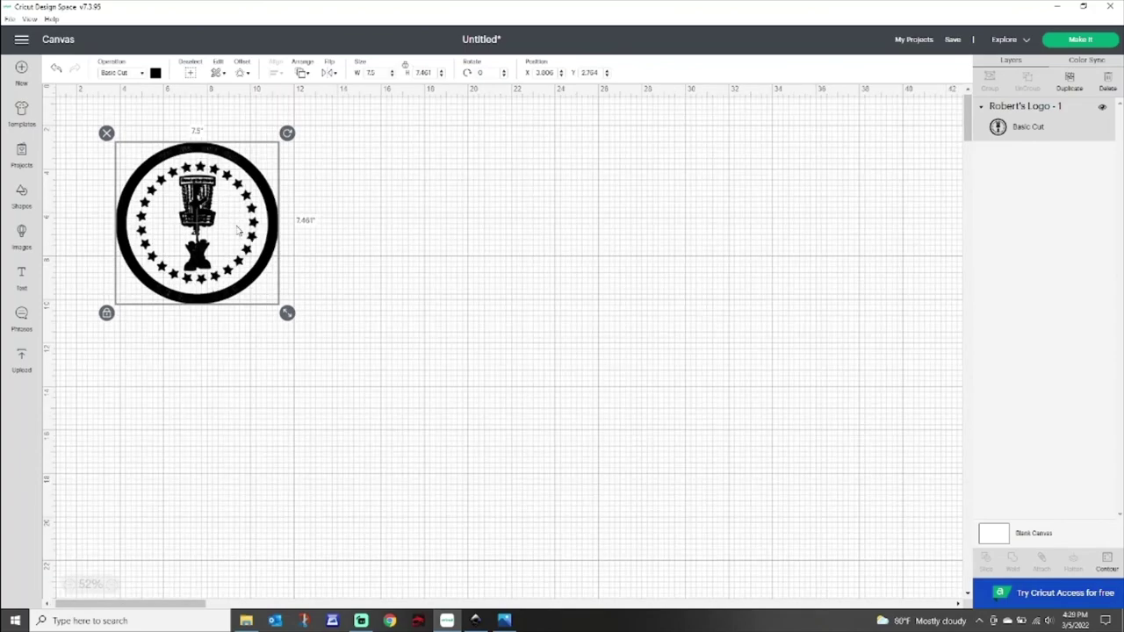
scroll(242, 233, "up", 1)
scroll(232, 232, "up", 1)
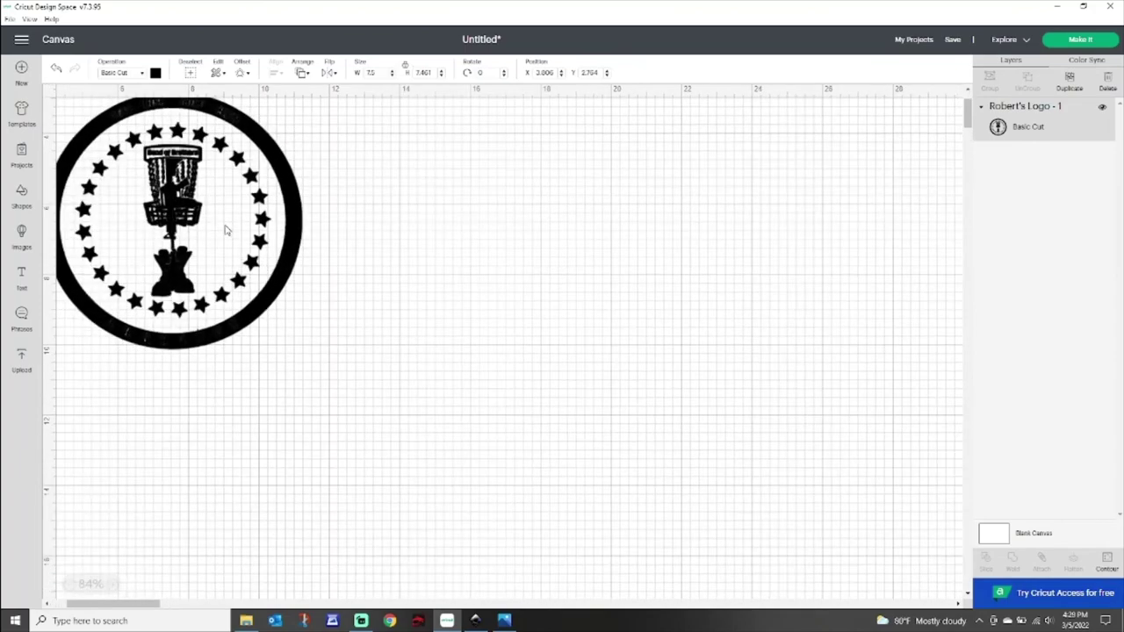
scroll(209, 232, "up", 2)
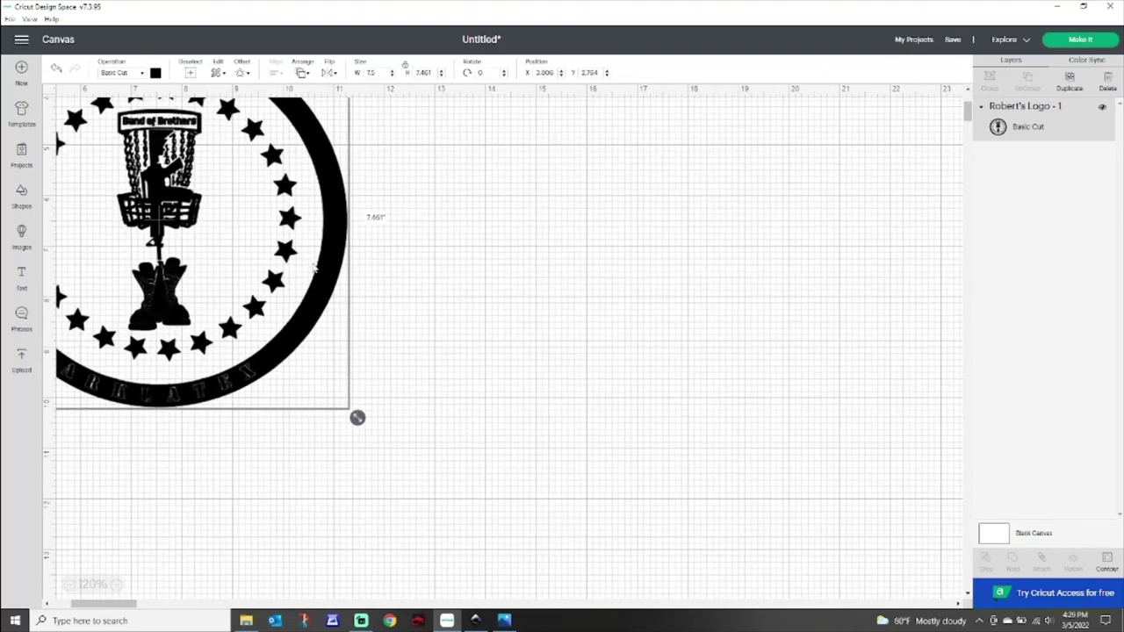
scroll(314, 267, "up", 1)
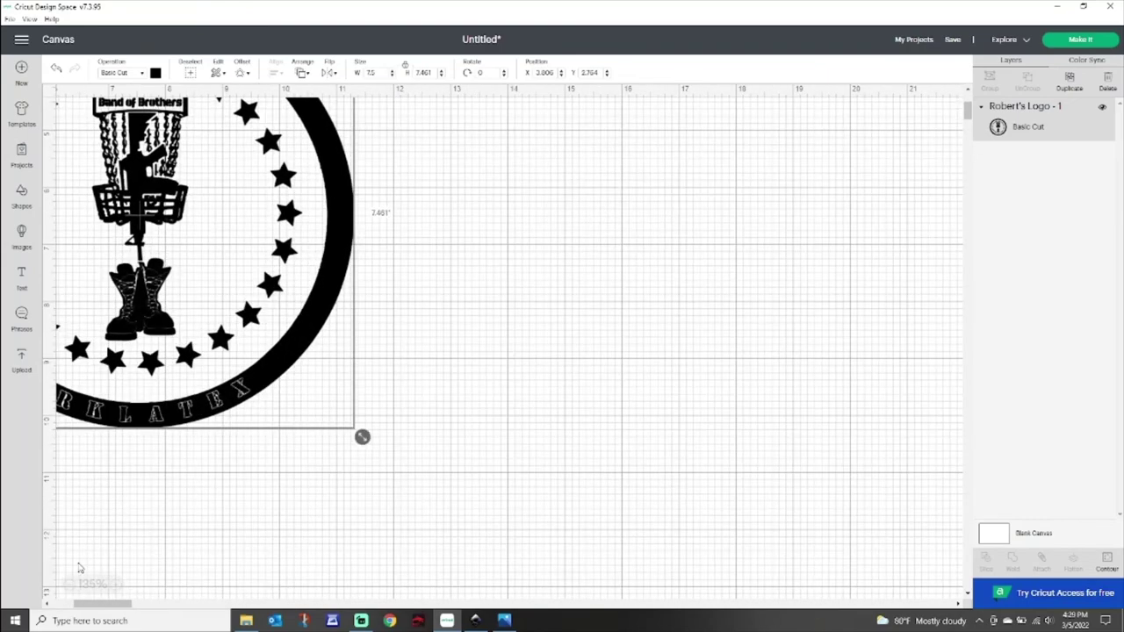
left_click_drag(101, 608, 33, 600)
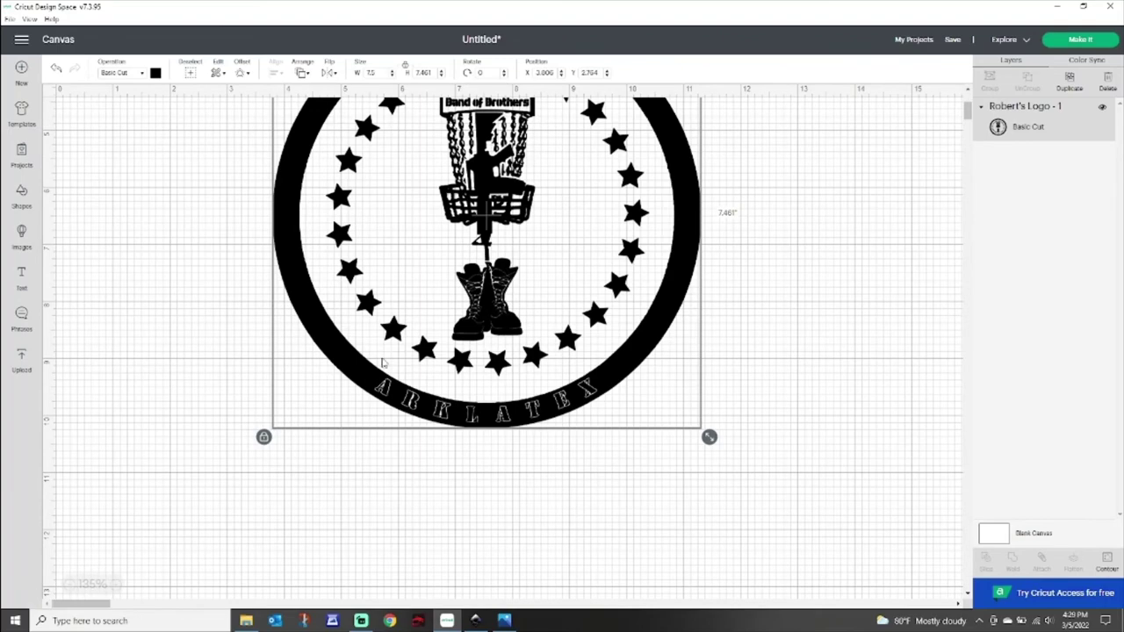
scroll(383, 362, "up", 1)
scroll(382, 362, "up", 2)
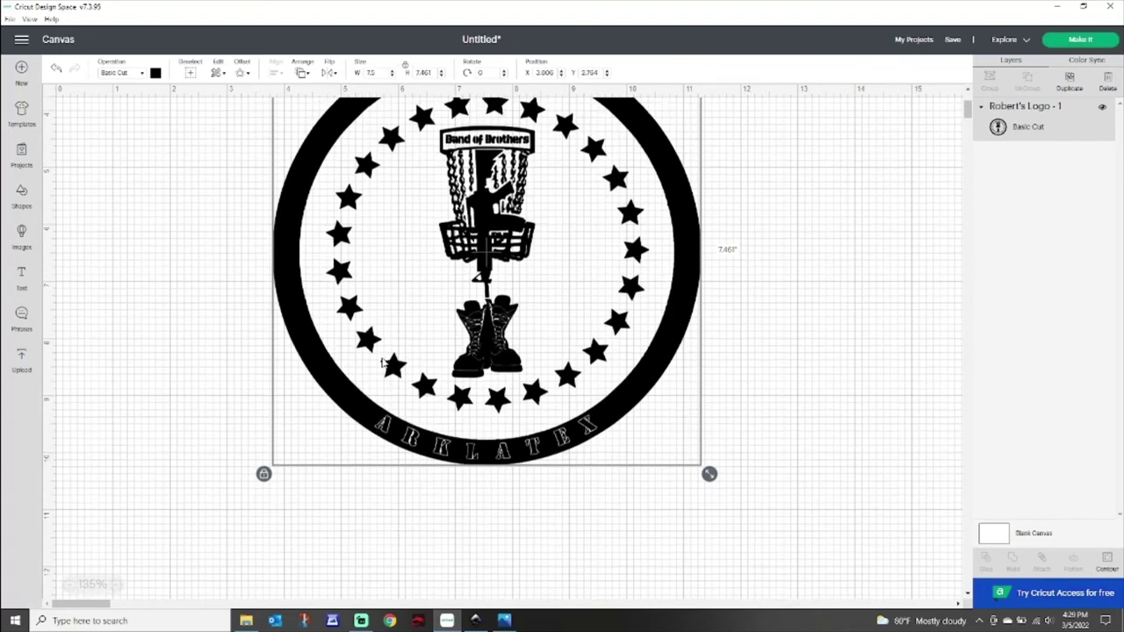
scroll(382, 363, "up", 2)
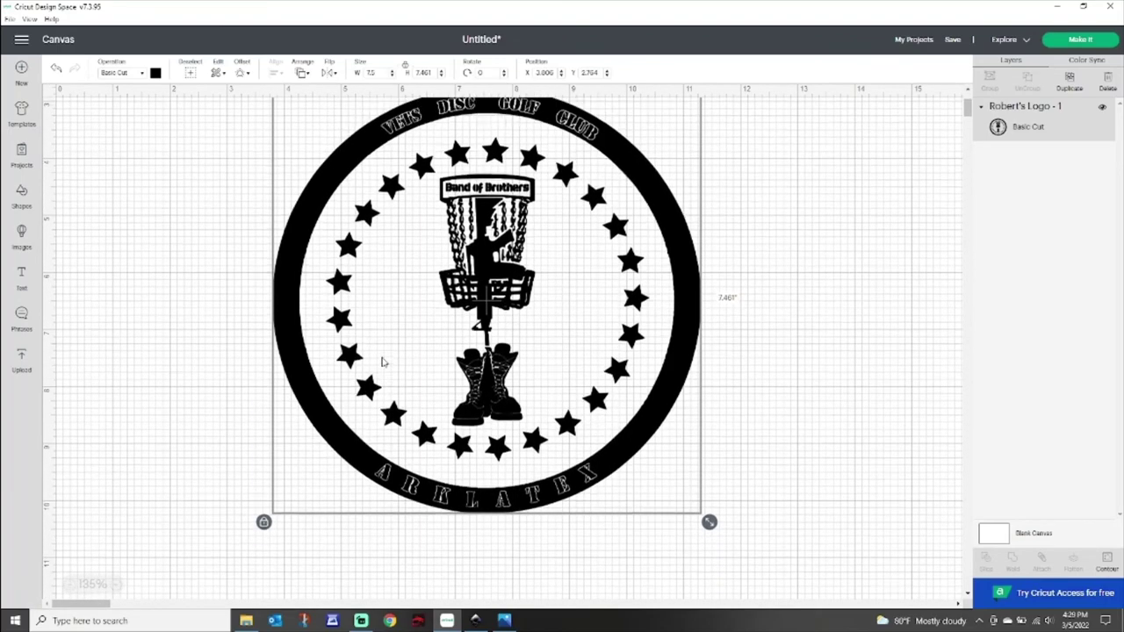
Move the logo against the canvas's left edge at X 0 and up to the top edge, leaving it deselected.
left_click_drag(485, 299, 268, 303)
mouse_move(268, 320)
left_mouse_down()
mouse_move(270, 303)
mouse_move(267, 312)
left_mouse_up()
scroll(267, 290, "up", 2)
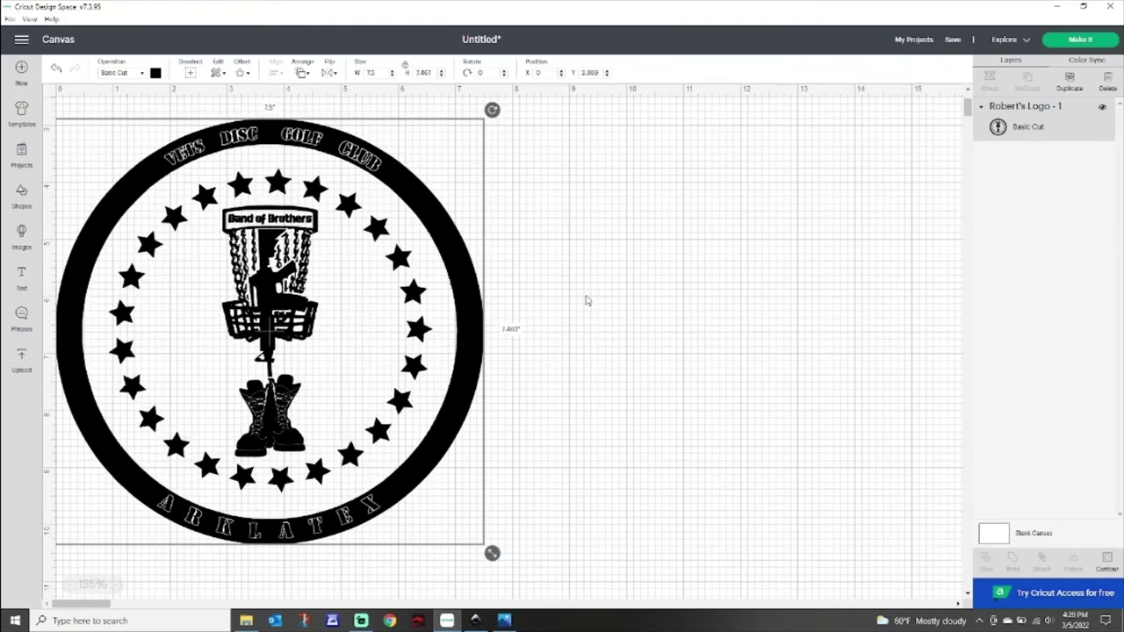
scroll(549, 176, "up", 5)
left_click_drag(545, 276, 467, 216)
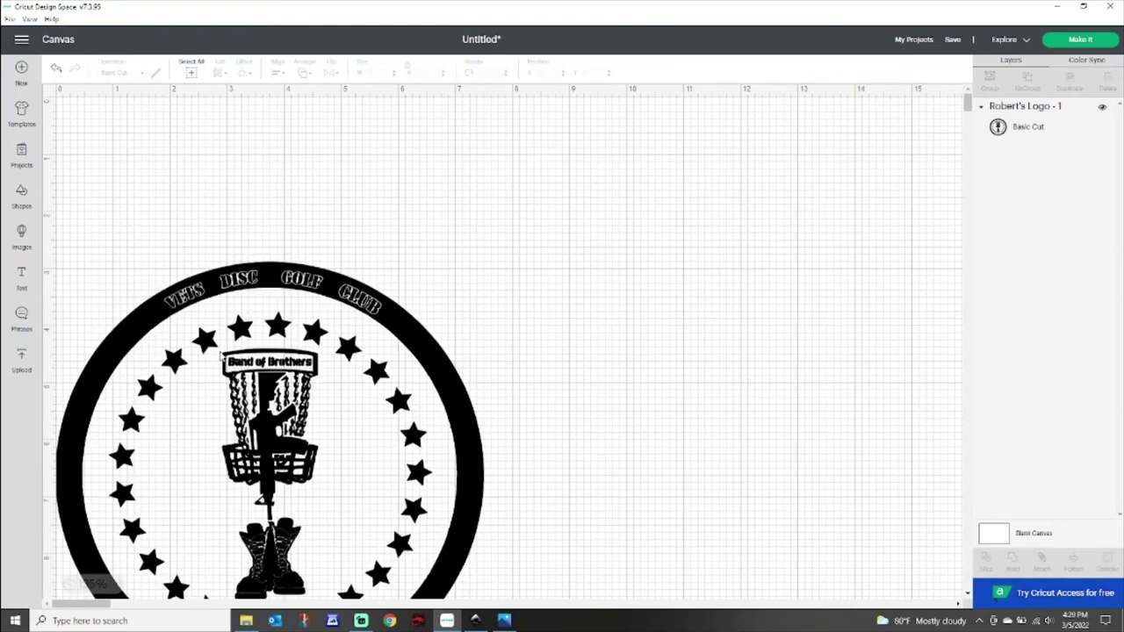
left_click_drag(221, 356, 219, 181)
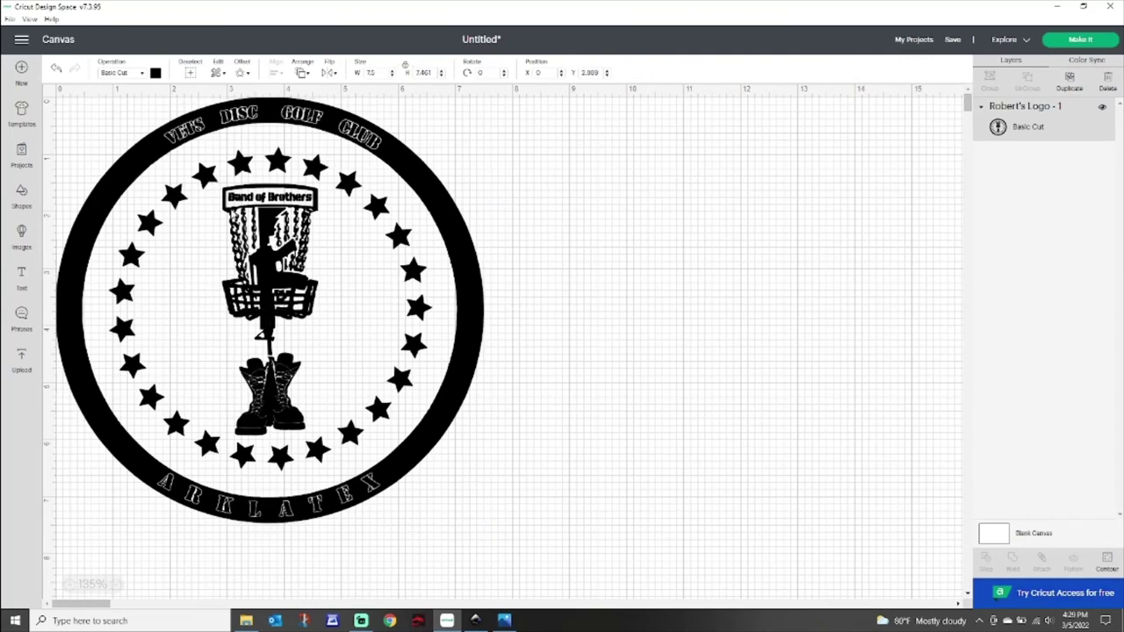
left_click(593, 496)
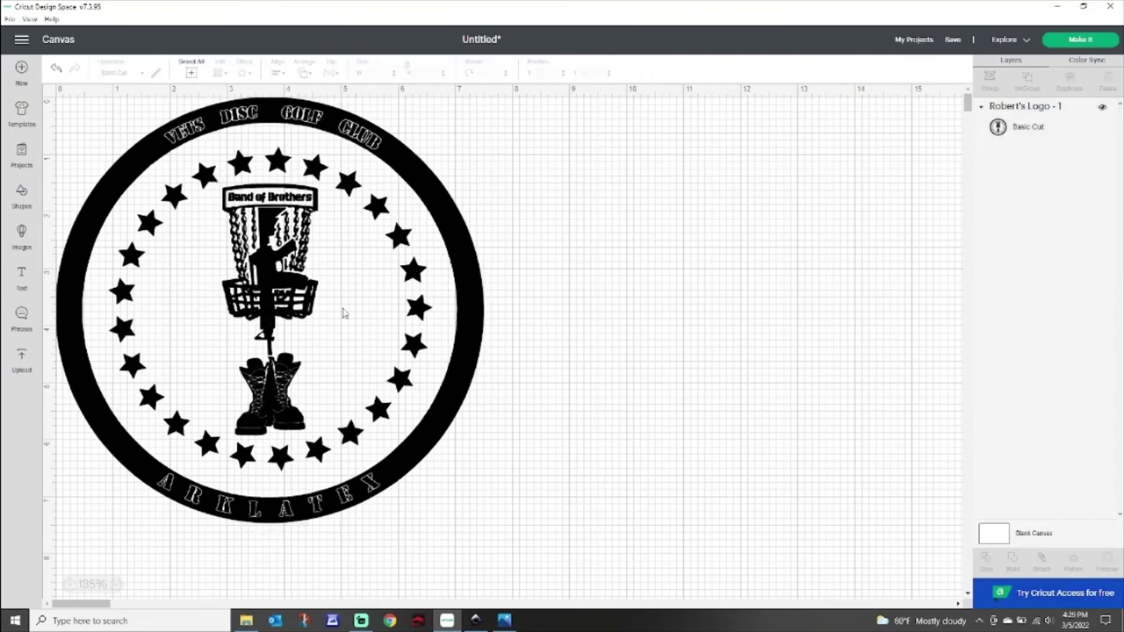
Move the logo right and down on the canvas to about X 2.5, Y 8.4, and deselect it.
scroll(344, 314, "up", 2)
scroll(357, 436, "up", 3)
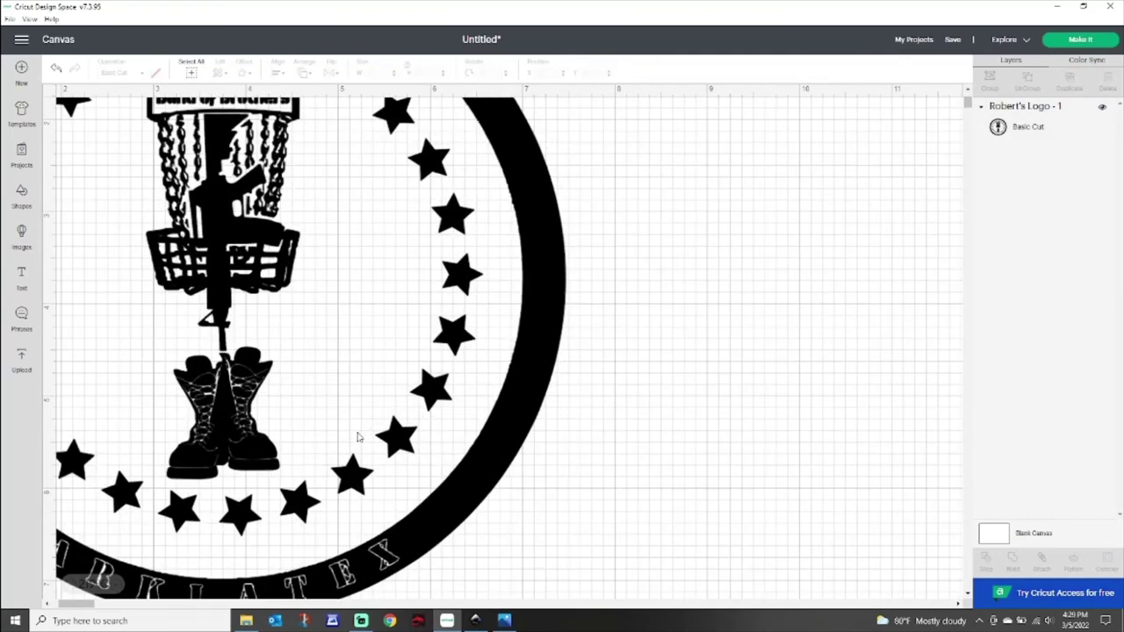
scroll(357, 437, "up", 2)
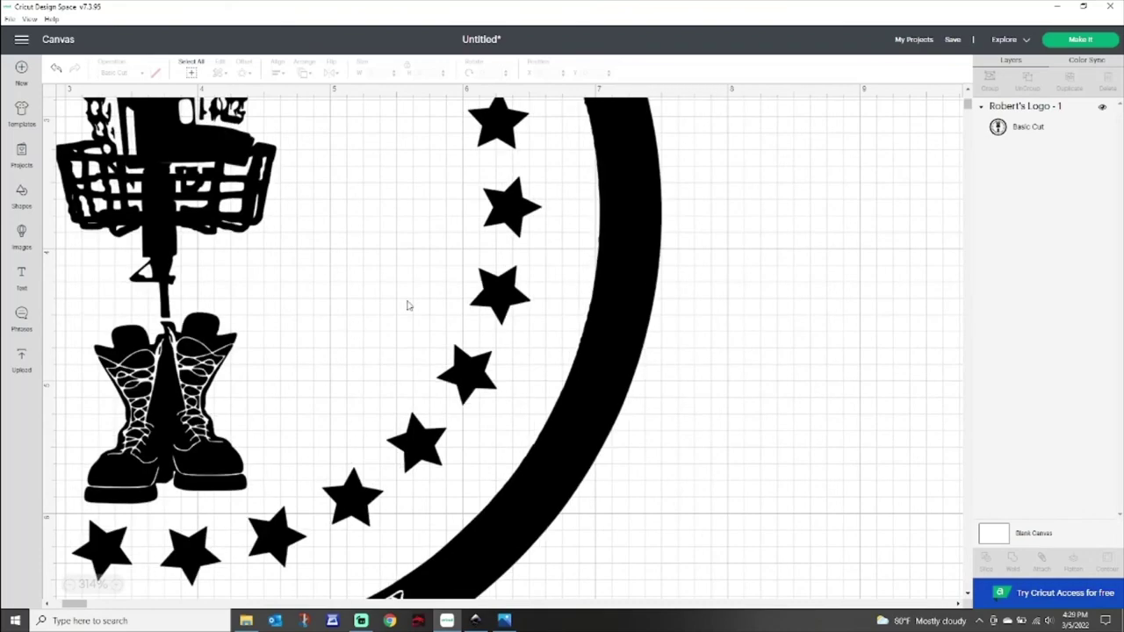
left_click_drag(302, 243, 347, 336)
scroll(348, 336, "right", 5)
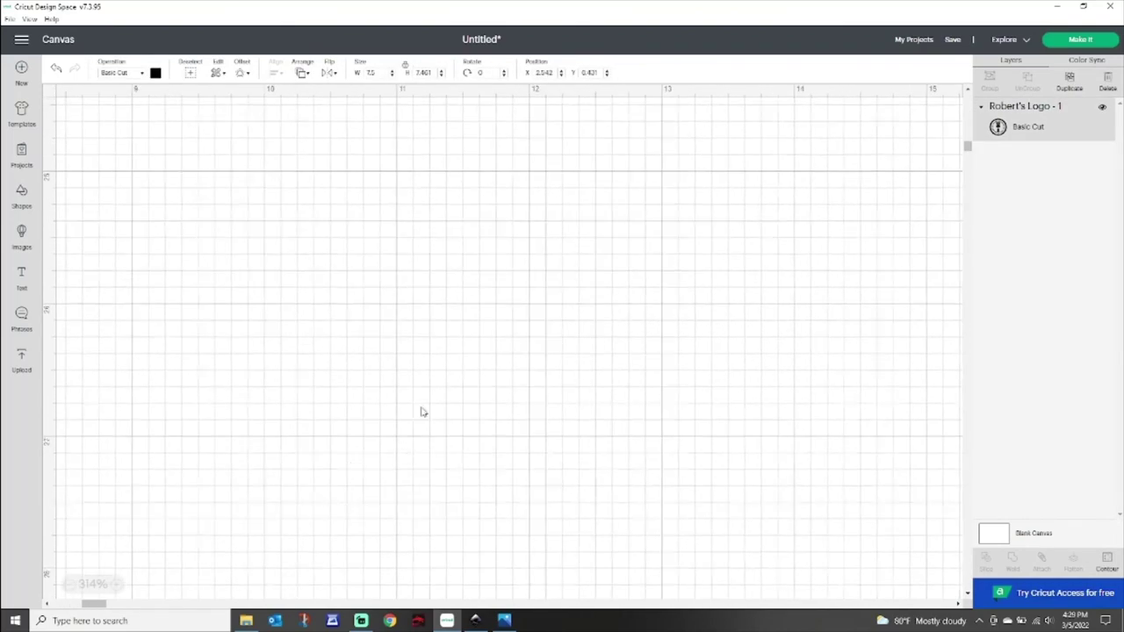
left_click(369, 349)
scroll(188, 201, "left", 10)
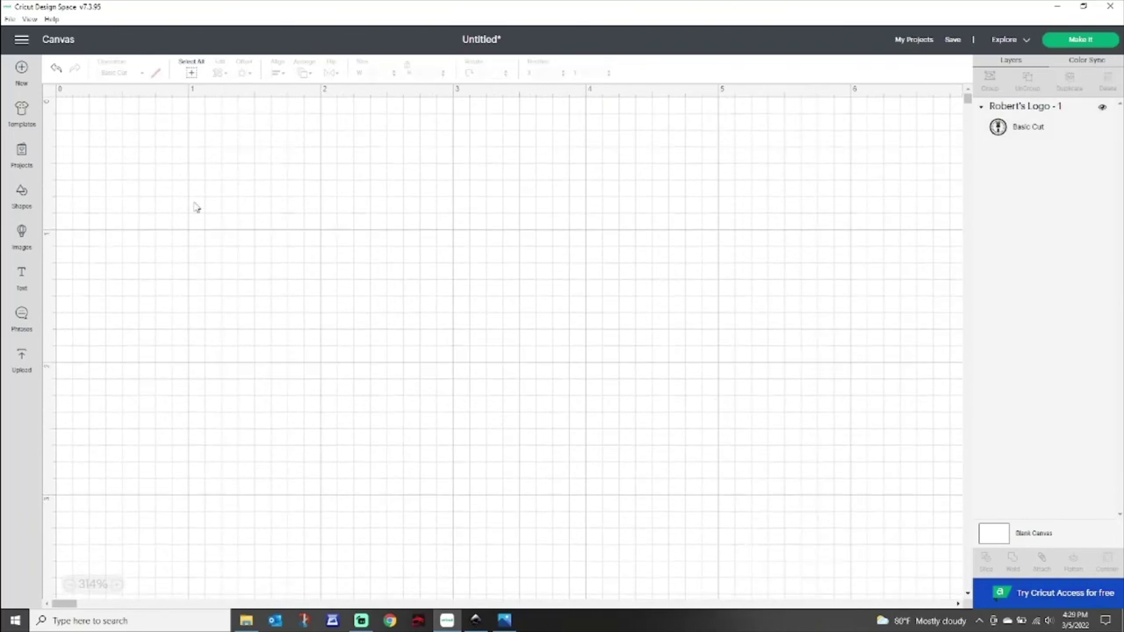
Locate the logo on the canvas and examine its lettering, stars, basket and boots up close and as a whole.
scroll(266, 334, "down", 3)
scroll(273, 357, "down", 5)
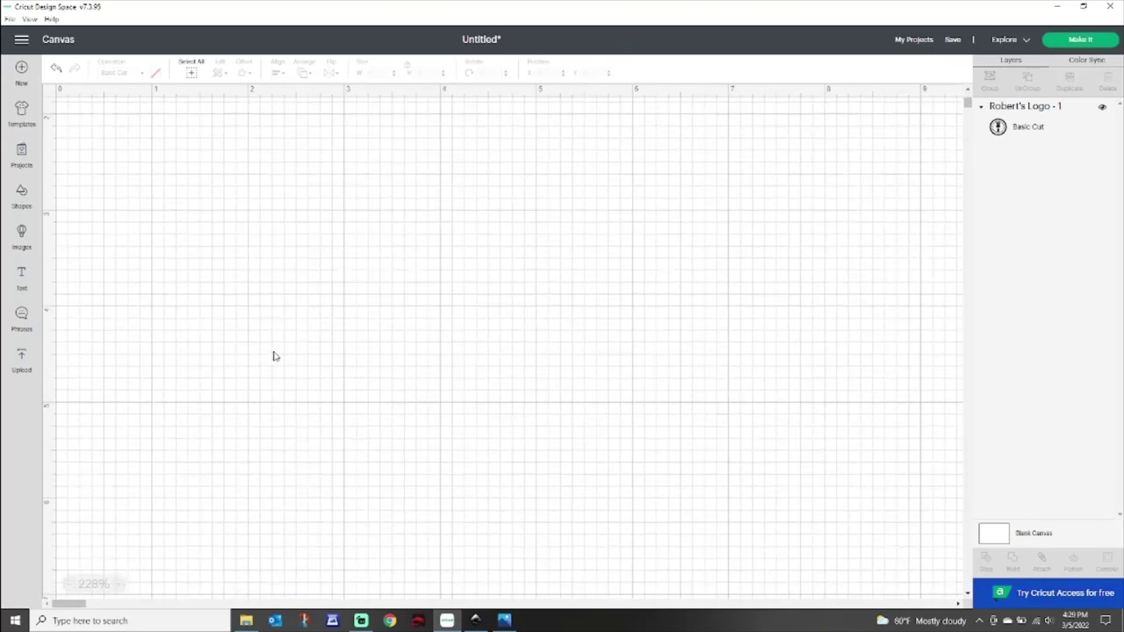
scroll(277, 427, "down", 5)
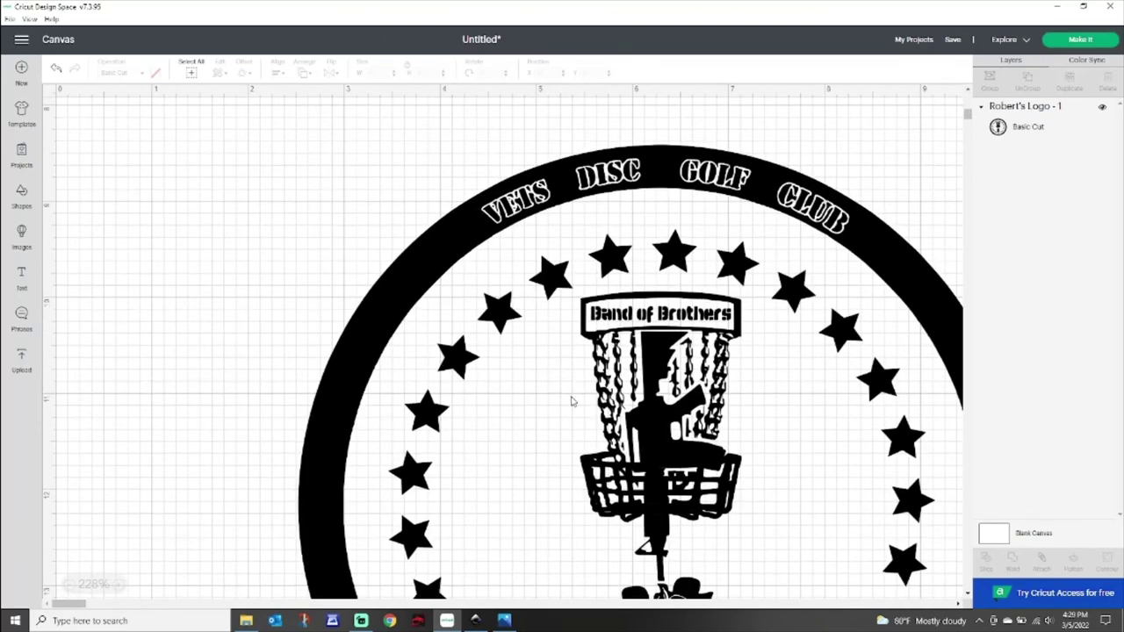
scroll(572, 396, "down", 3)
scroll(571, 401, "down", 3)
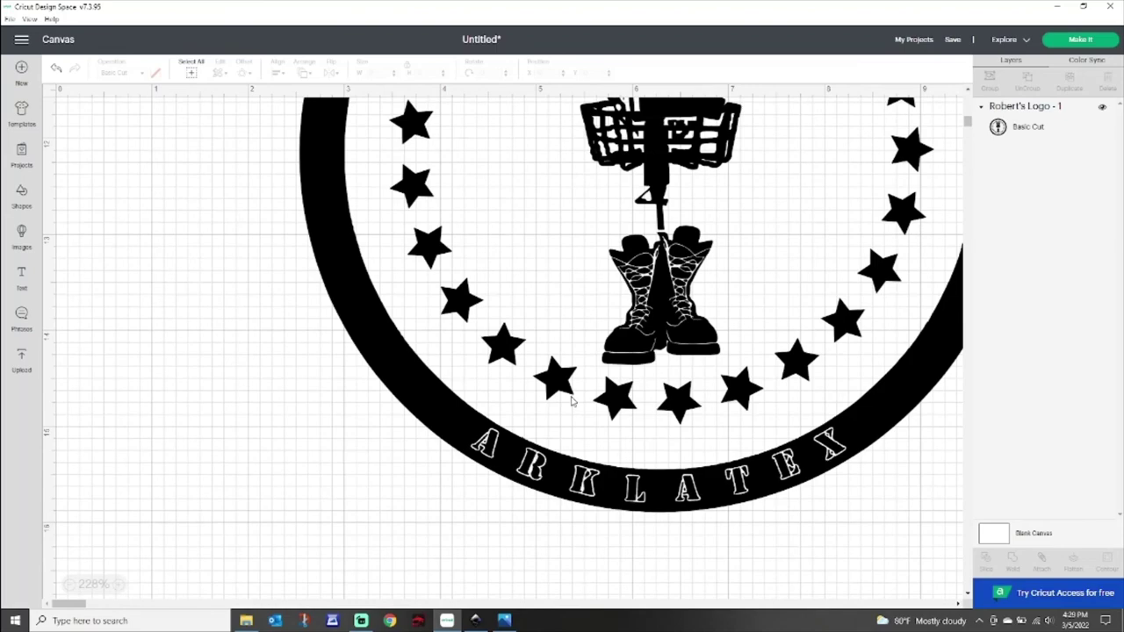
scroll(570, 401, "down", 1)
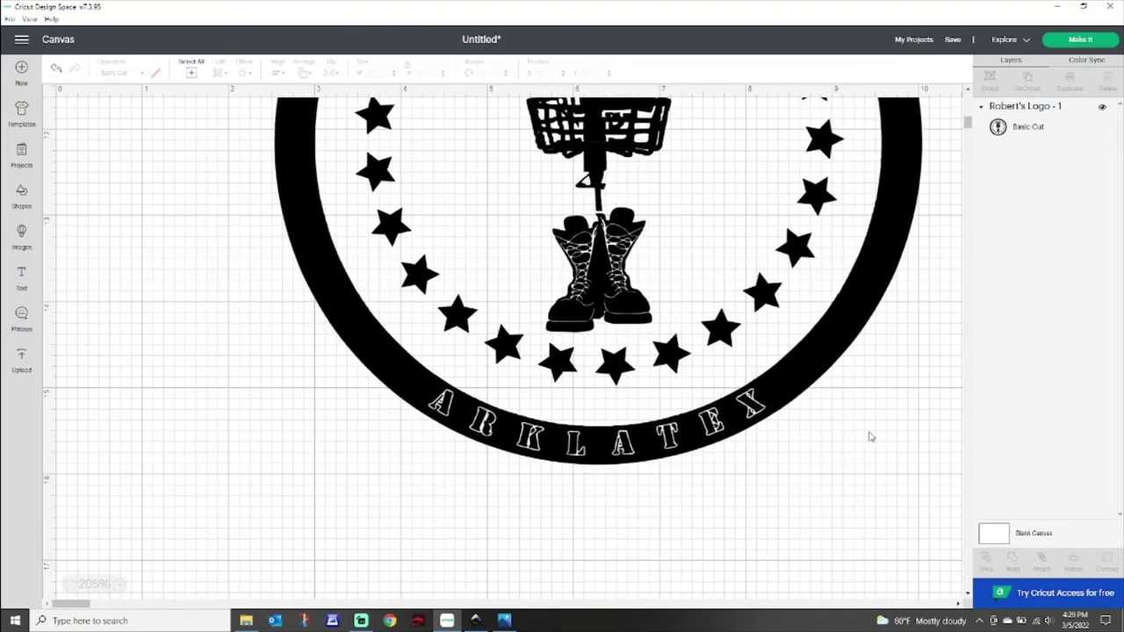
scroll(870, 437, "up", 1)
scroll(870, 437, "down", 1)
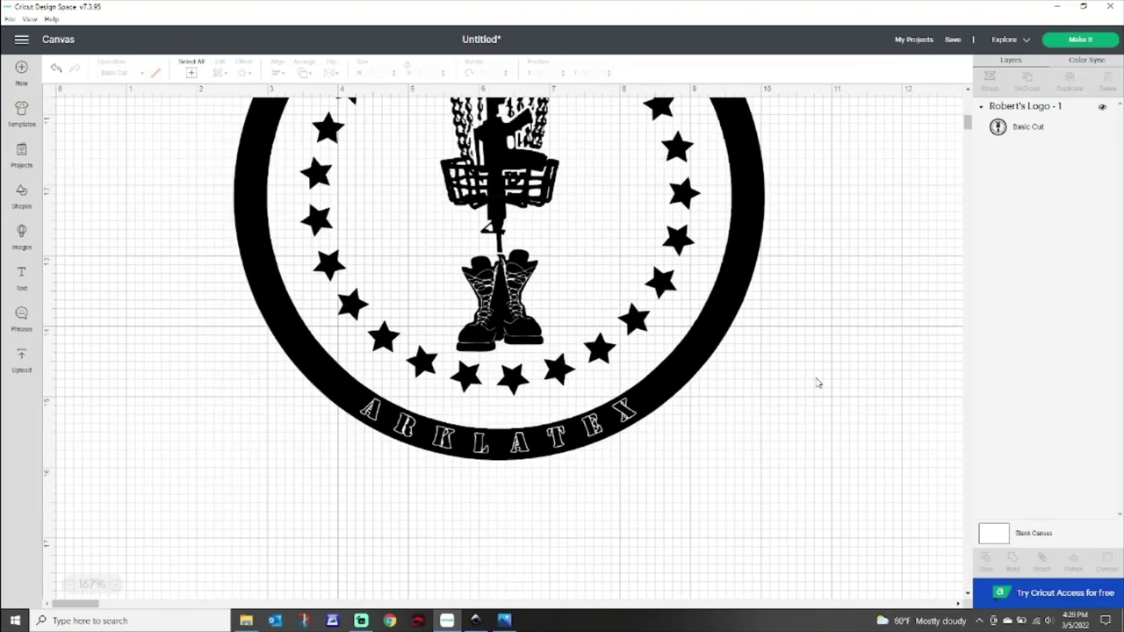
scroll(815, 382, "down", 2)
scroll(743, 431, "down", 2)
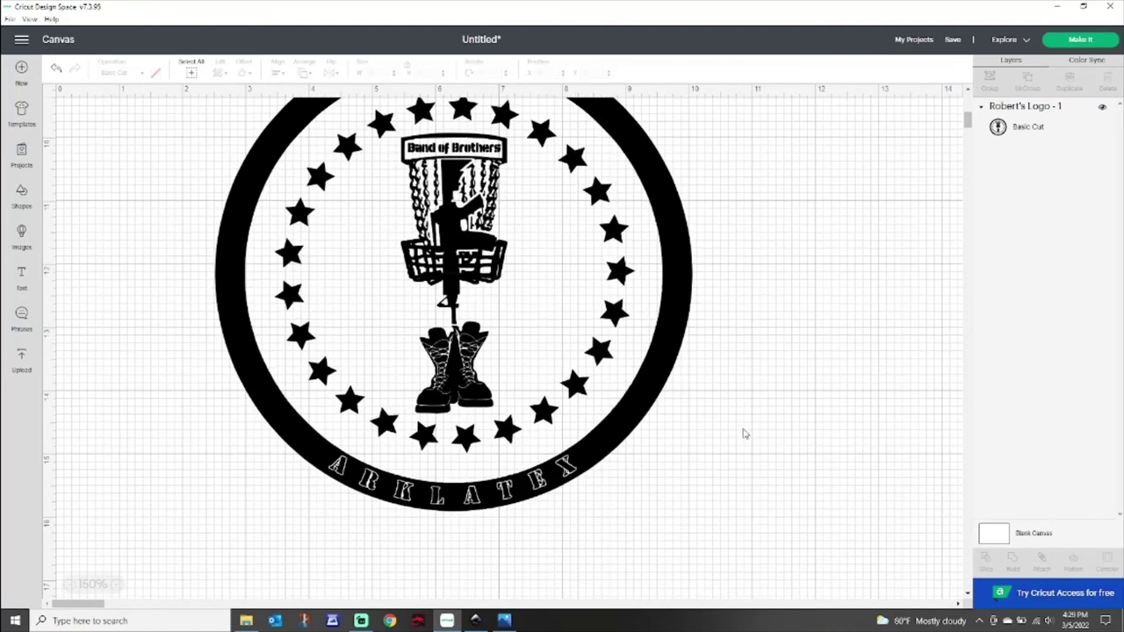
scroll(743, 433, "up", 1)
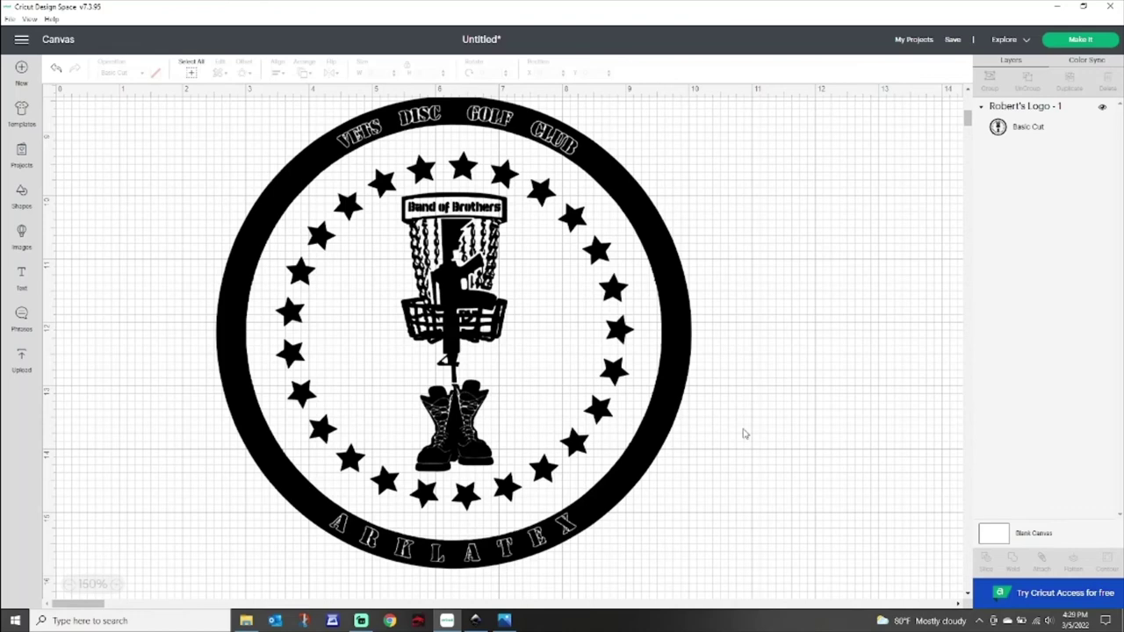
Send the logo to mat preparation and center it on the 12 in x 12 in mat.
left_click(576, 360)
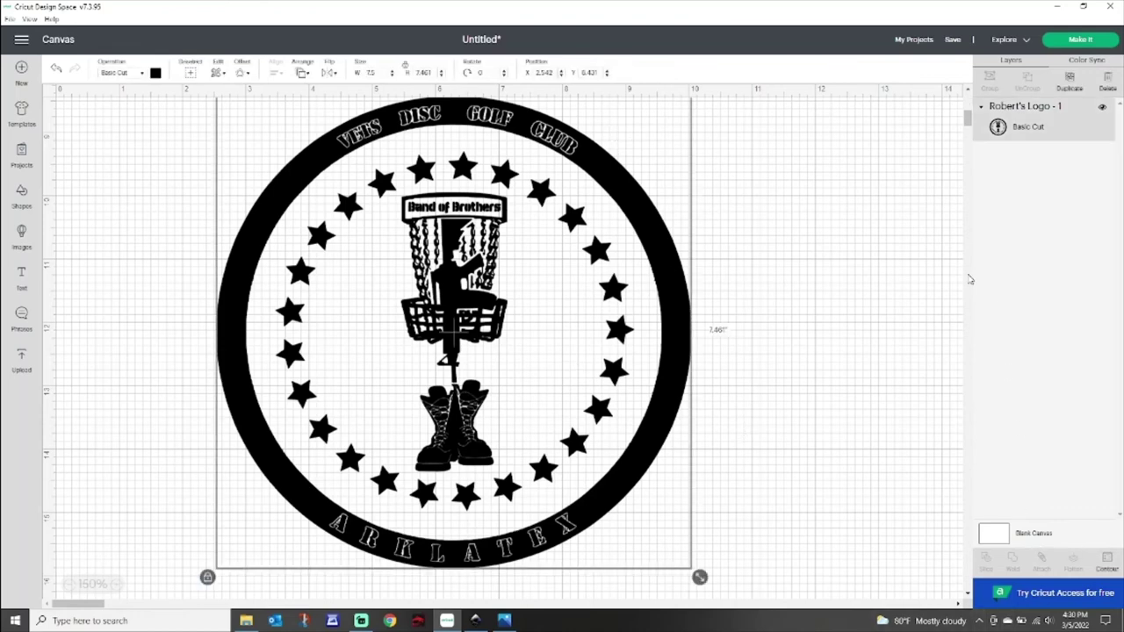
left_click(1089, 41)
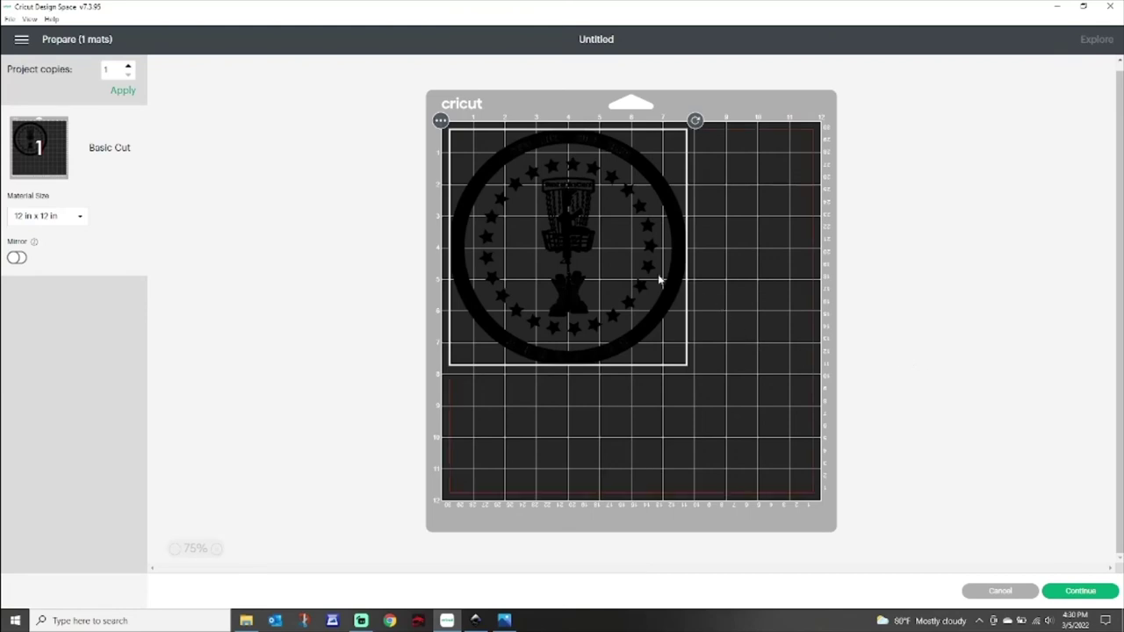
left_click_drag(587, 231, 650, 300)
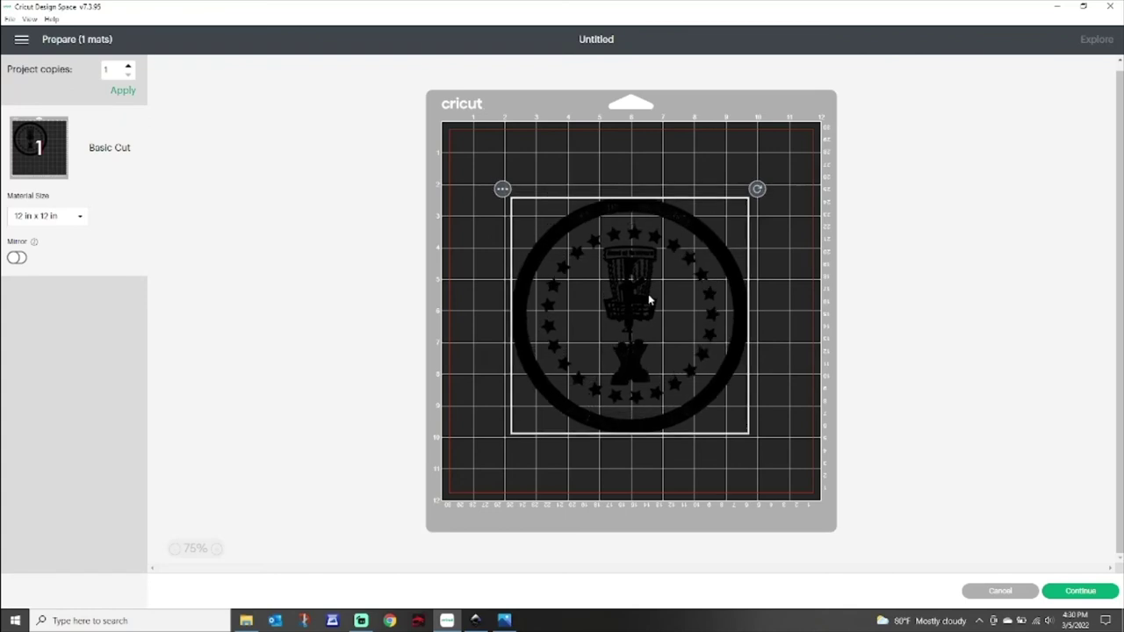
left_click_drag(649, 302, 651, 301)
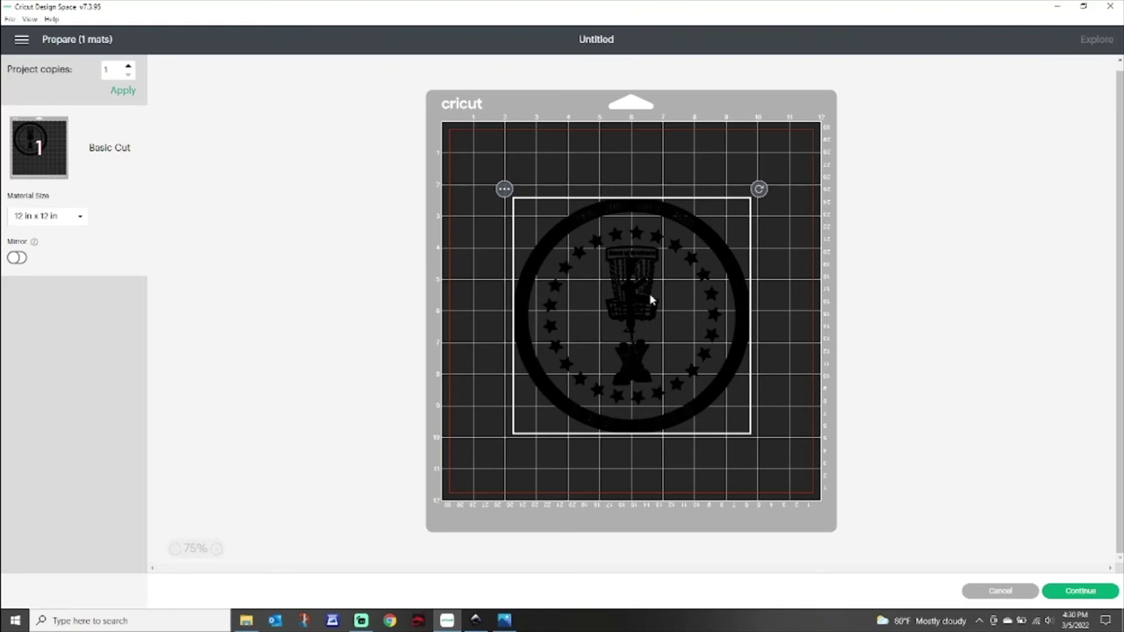
left_click_drag(650, 300, 649, 300)
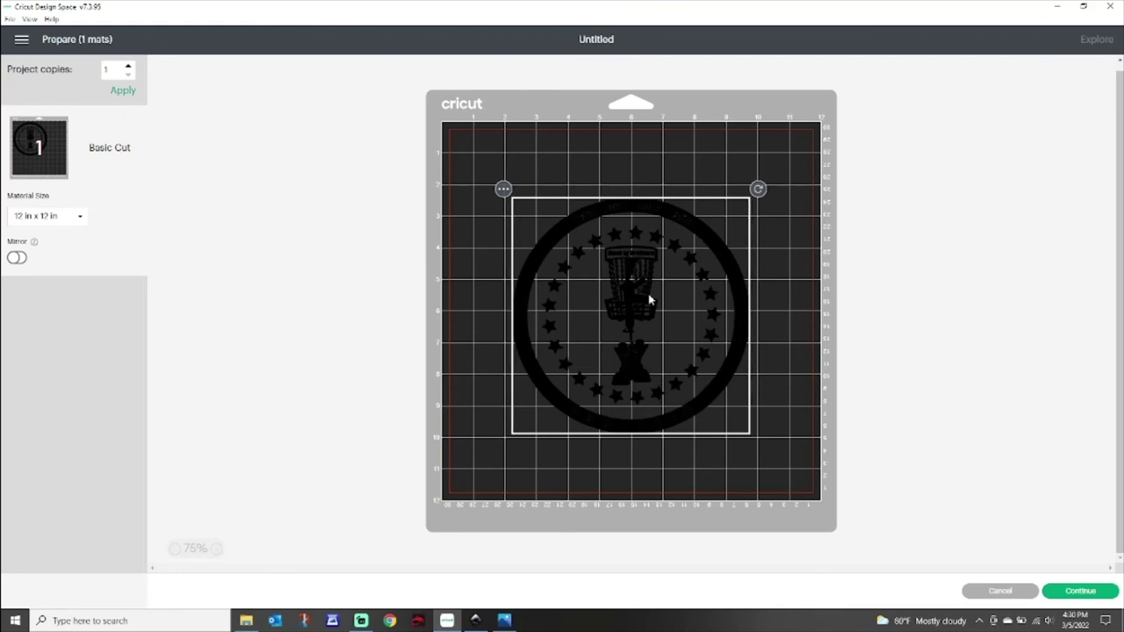